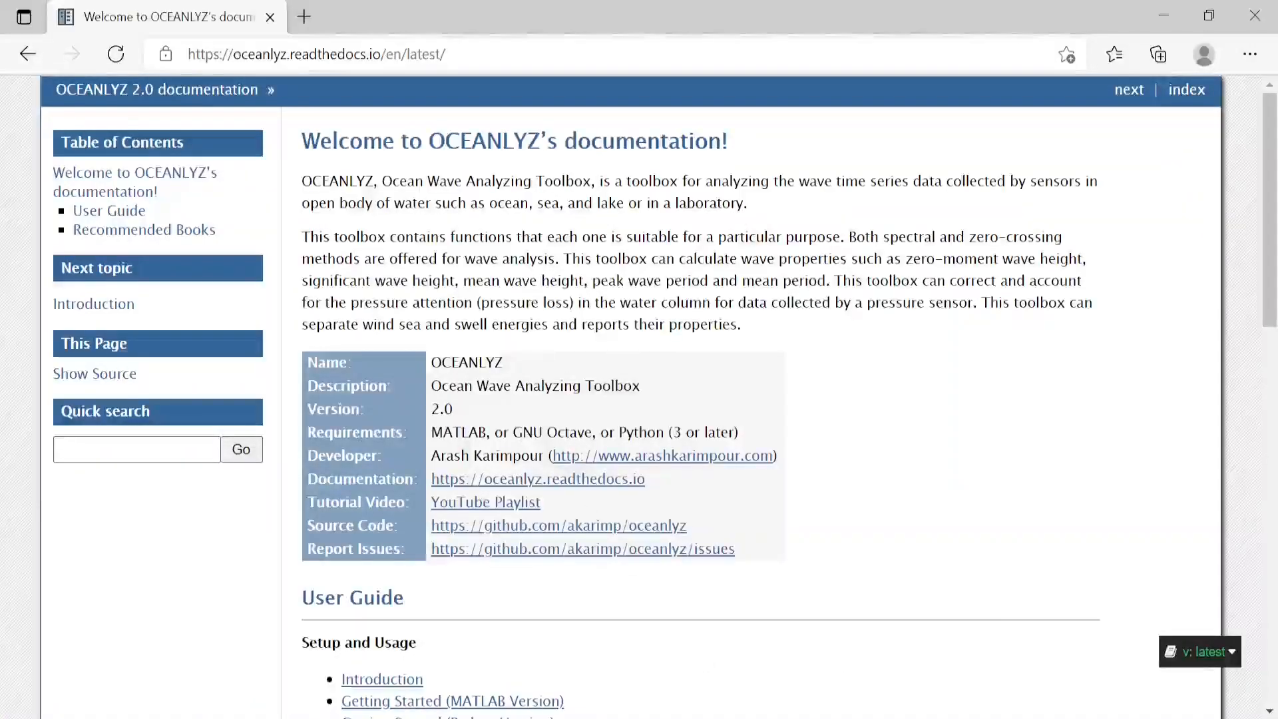
Look over the OCEANLYZ documentation's welcome page and user guide list, and switch to Oceanlyz GUI.
scroll(869, 299, down, 4)
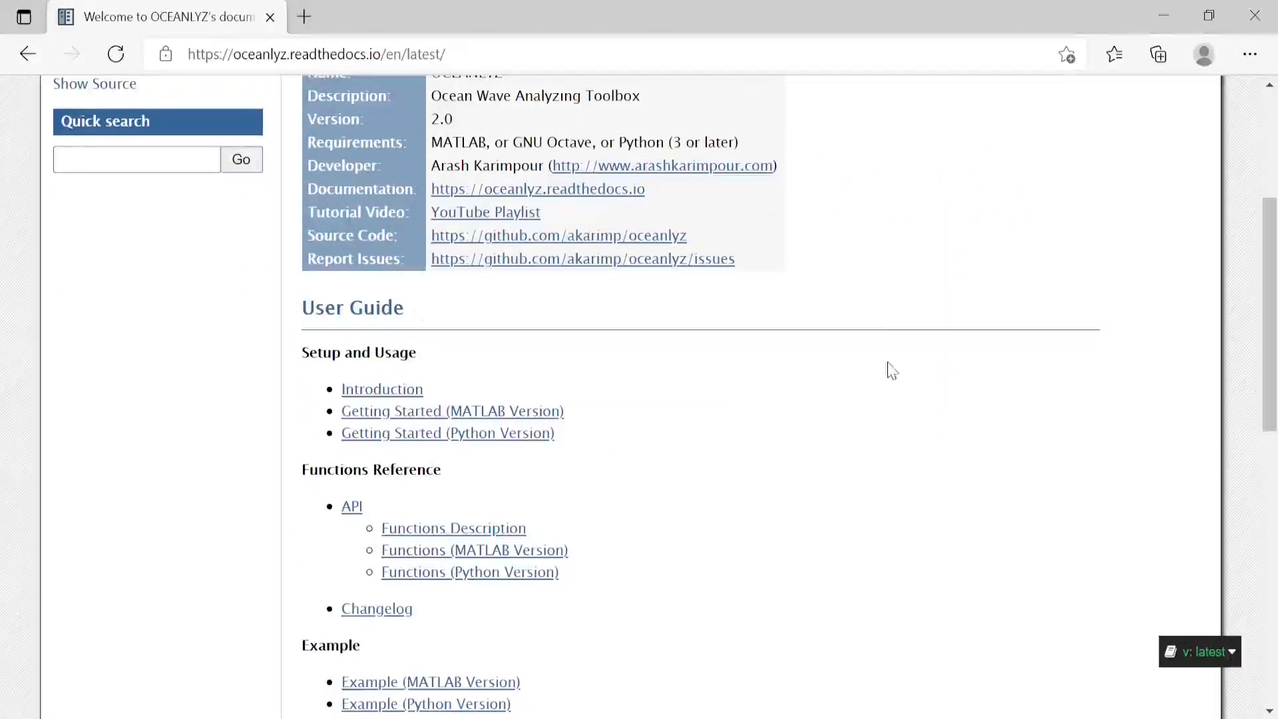
scroll(890, 370, up, 4)
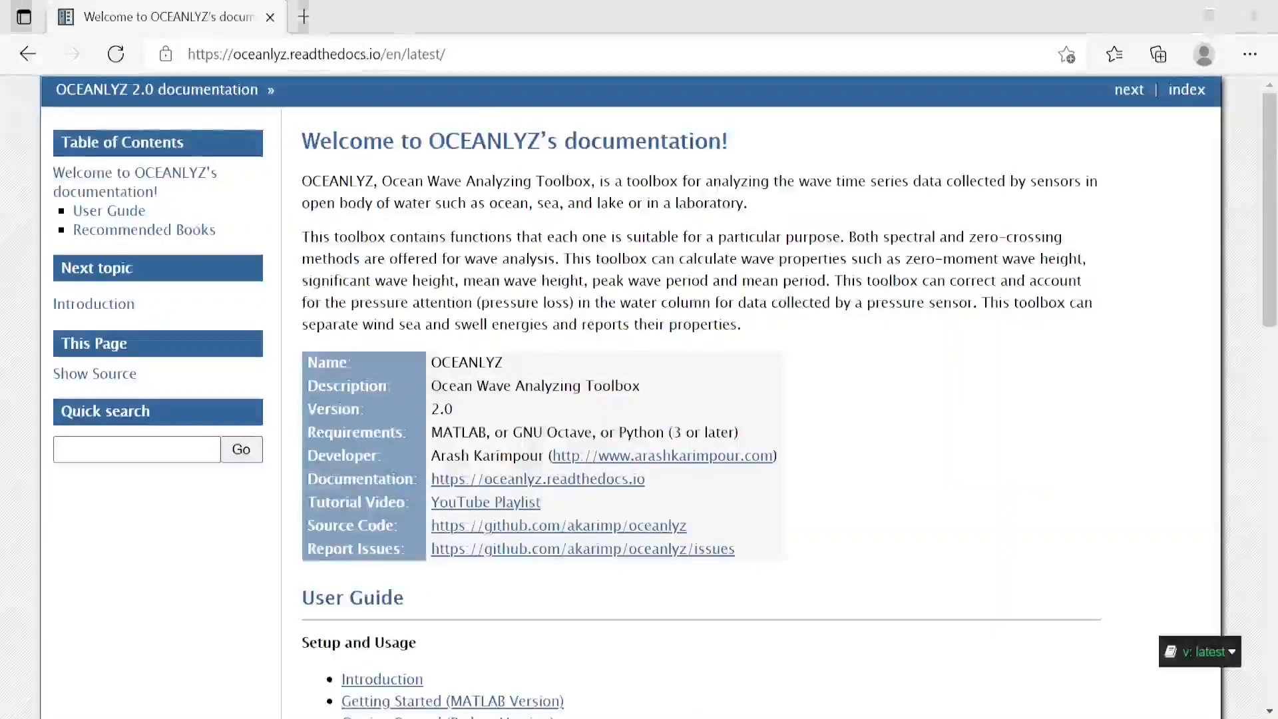
key(alt+Tab)
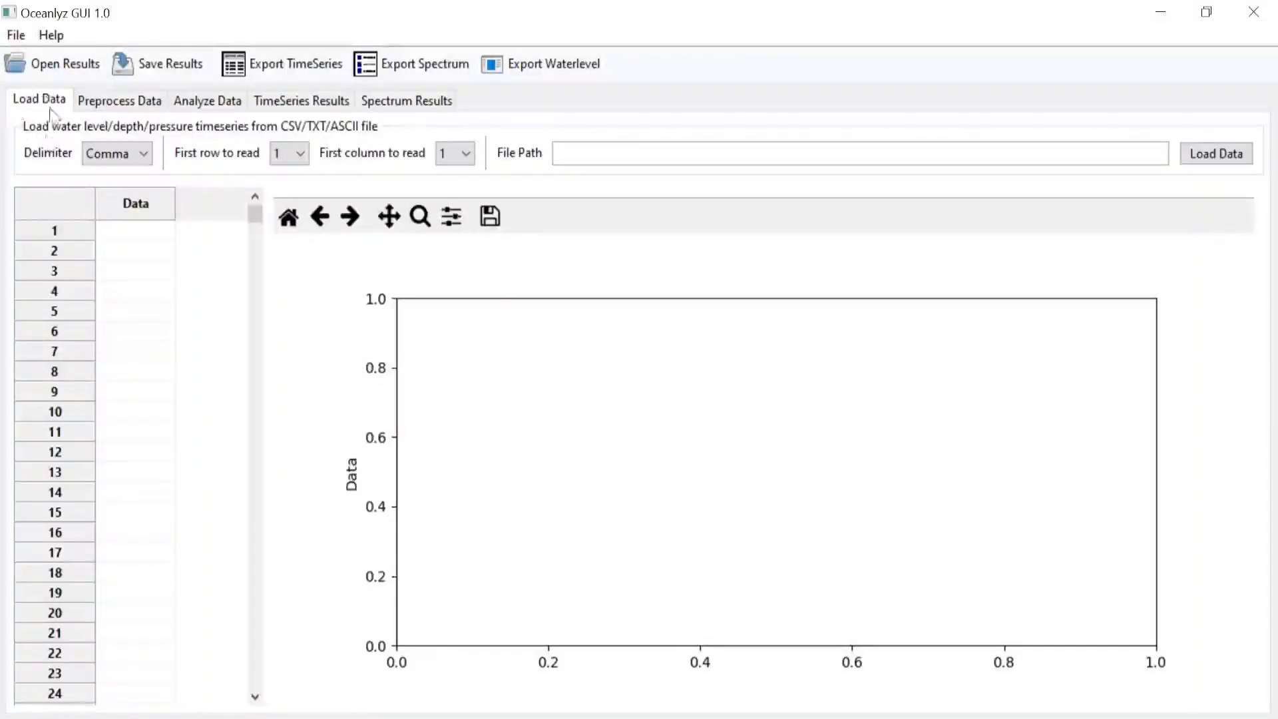
Review the settings available for preprocessing data, analyzing data, time series results and spectrum results.
click(124, 100)
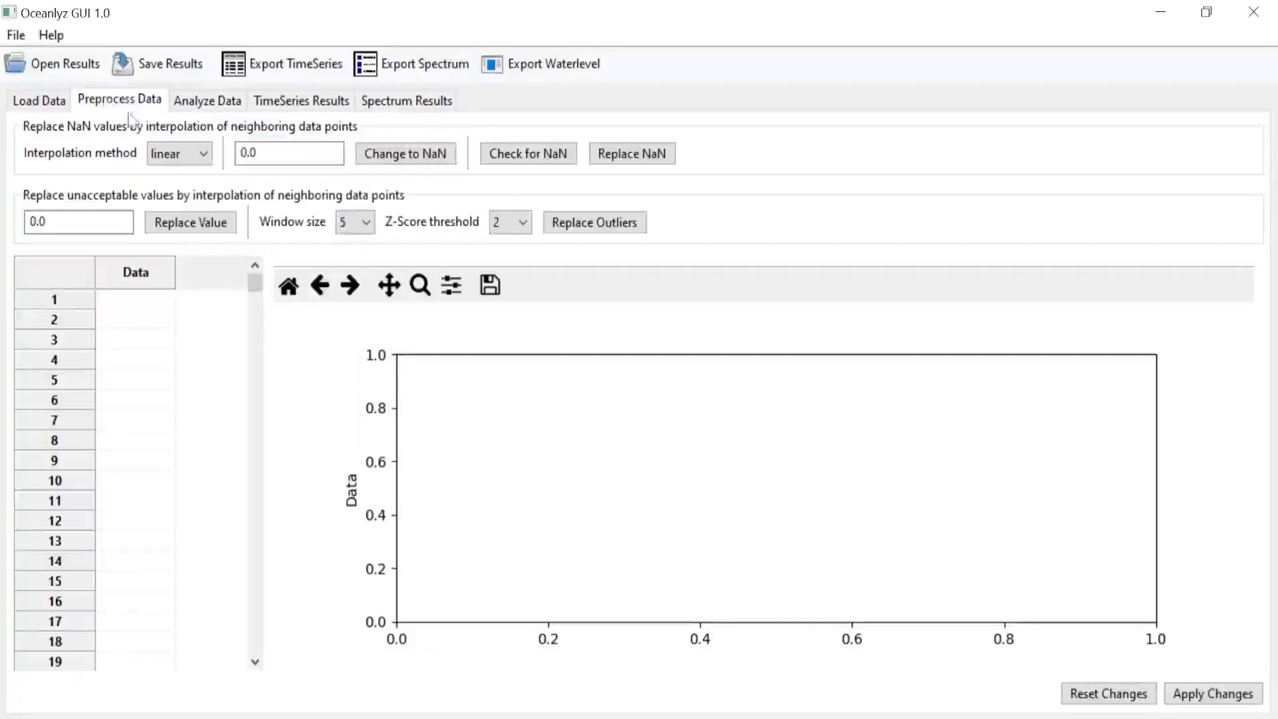
click(180, 106)
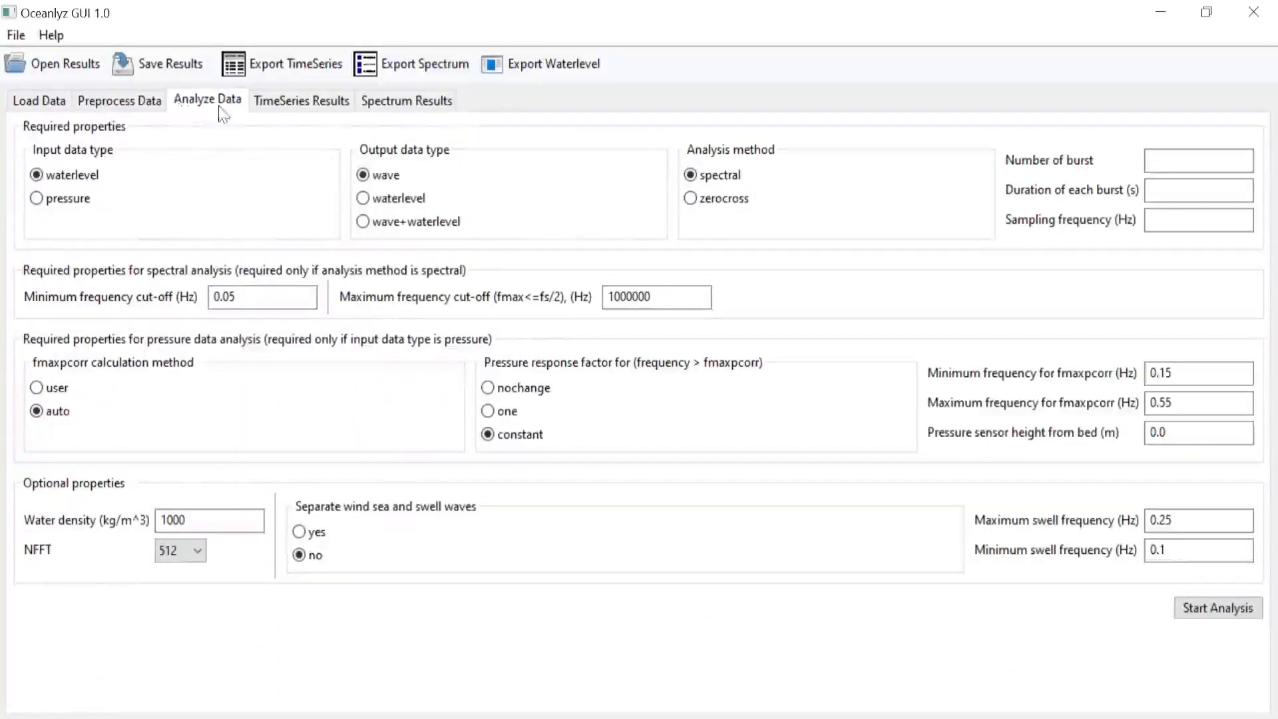
click(291, 106)
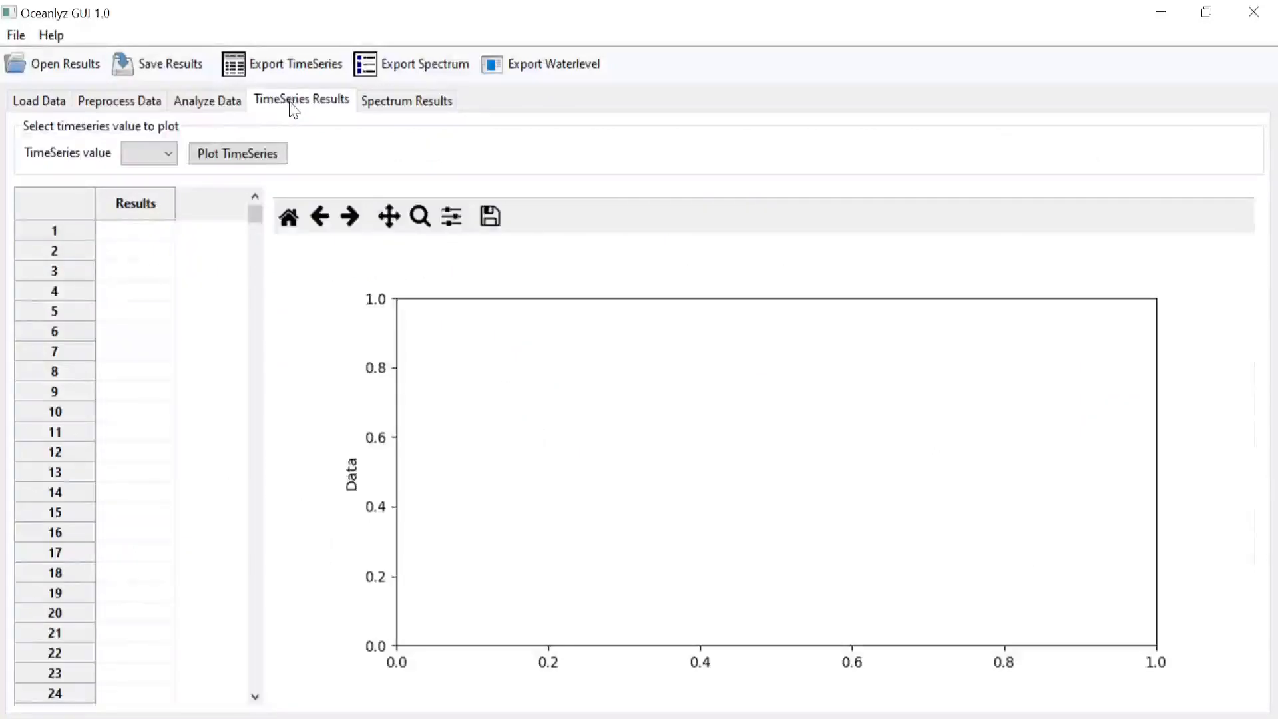
click(405, 106)
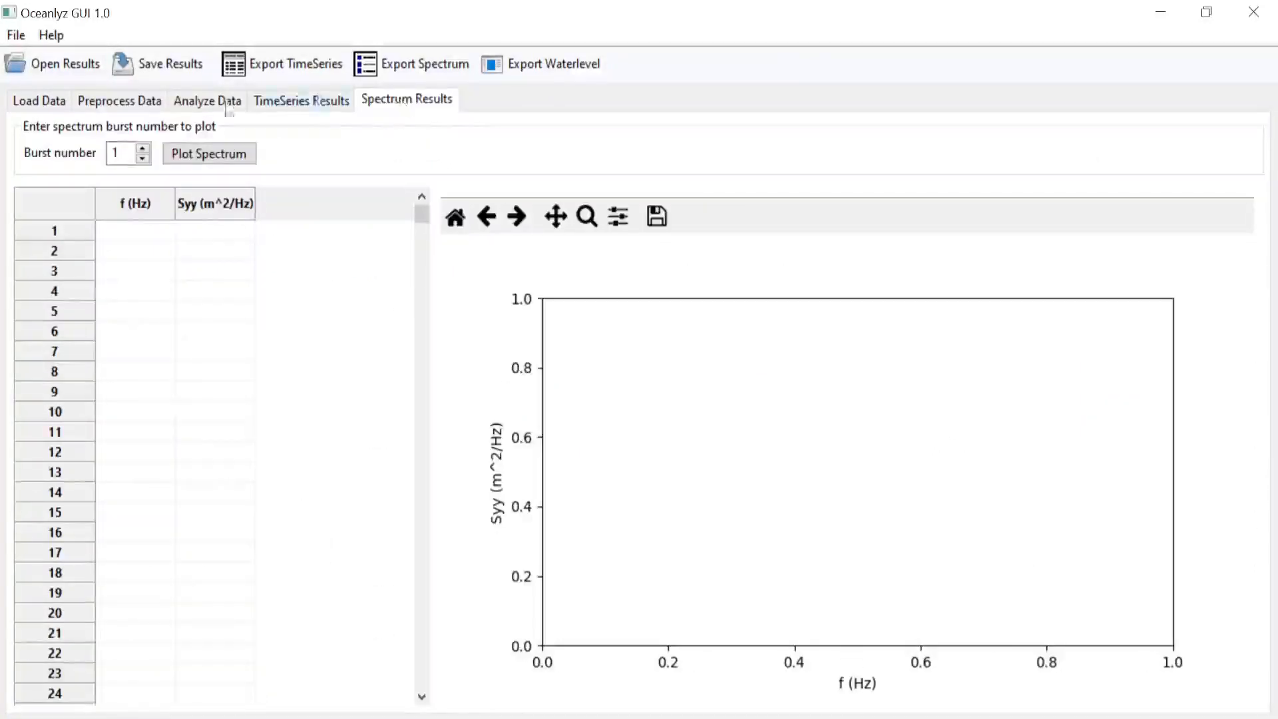
Return to the data loading settings and check the available delimiter options, leaving Comma selected.
click(60, 103)
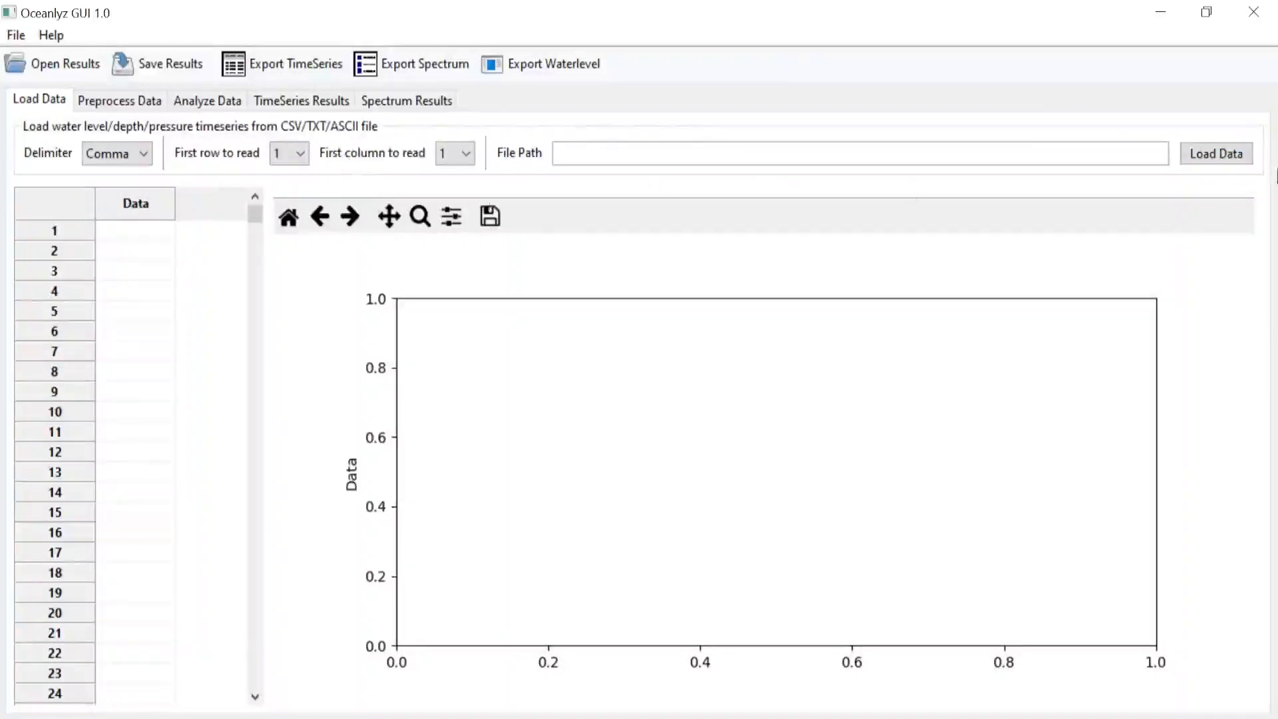
click(129, 160)
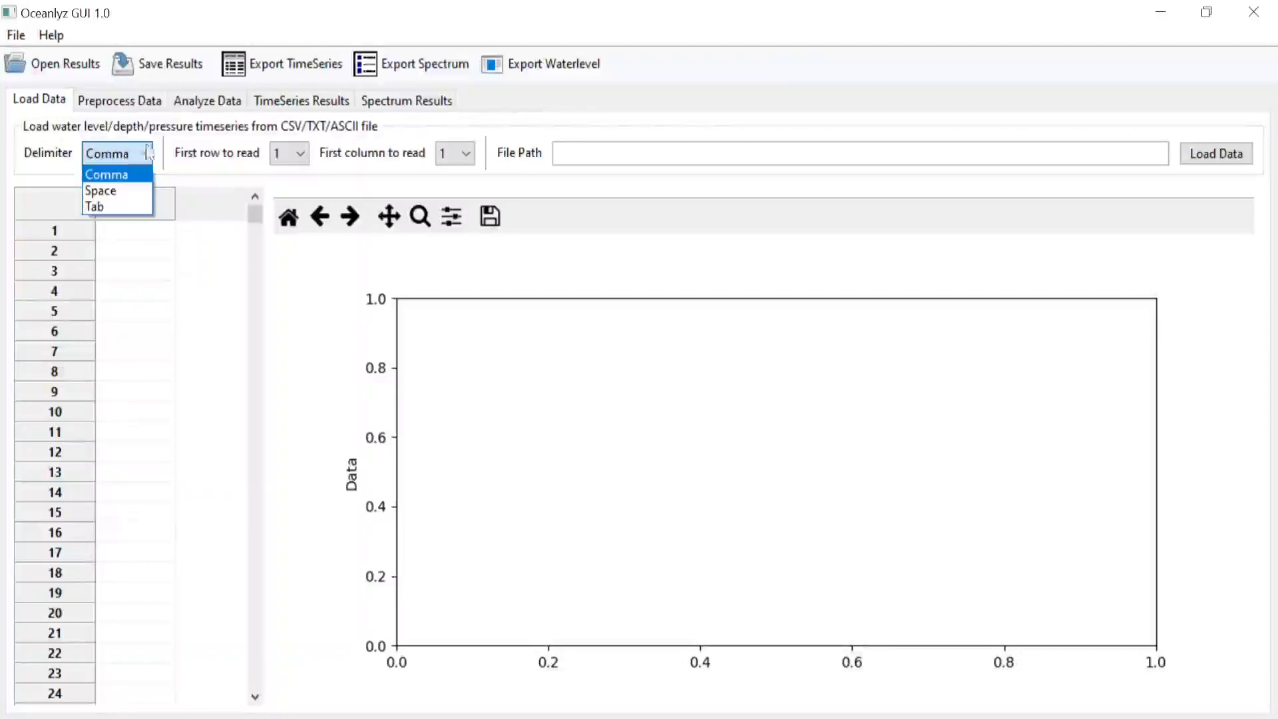
click(168, 157)
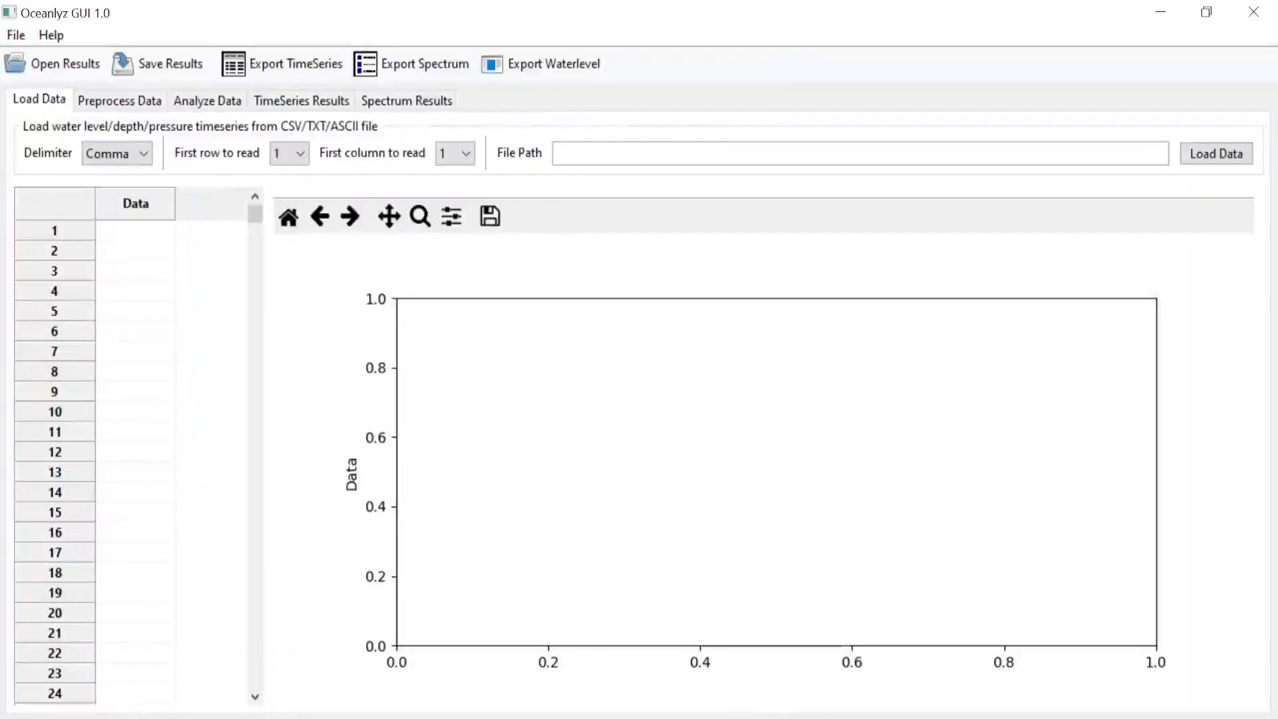
Switch to Excel and examine the full extent of the single data column in waterlevel_5burst_1column.csv.
mouse_move(764, 718)
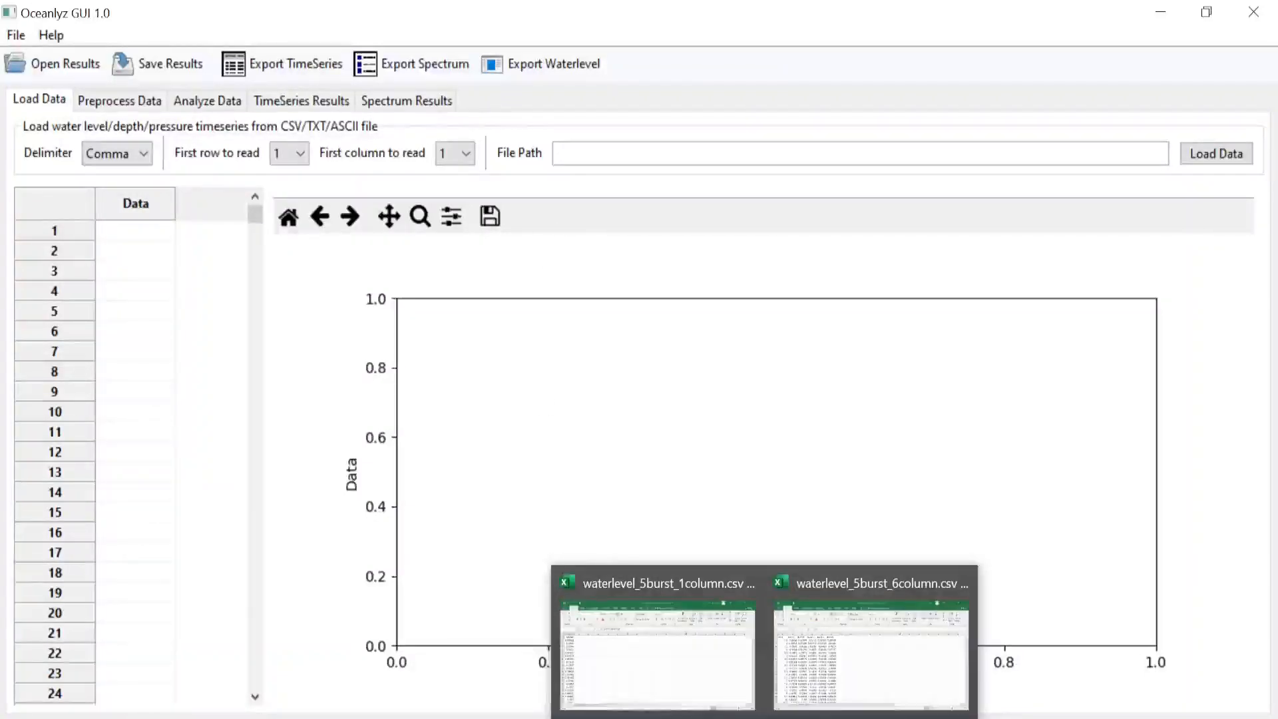
click(727, 667)
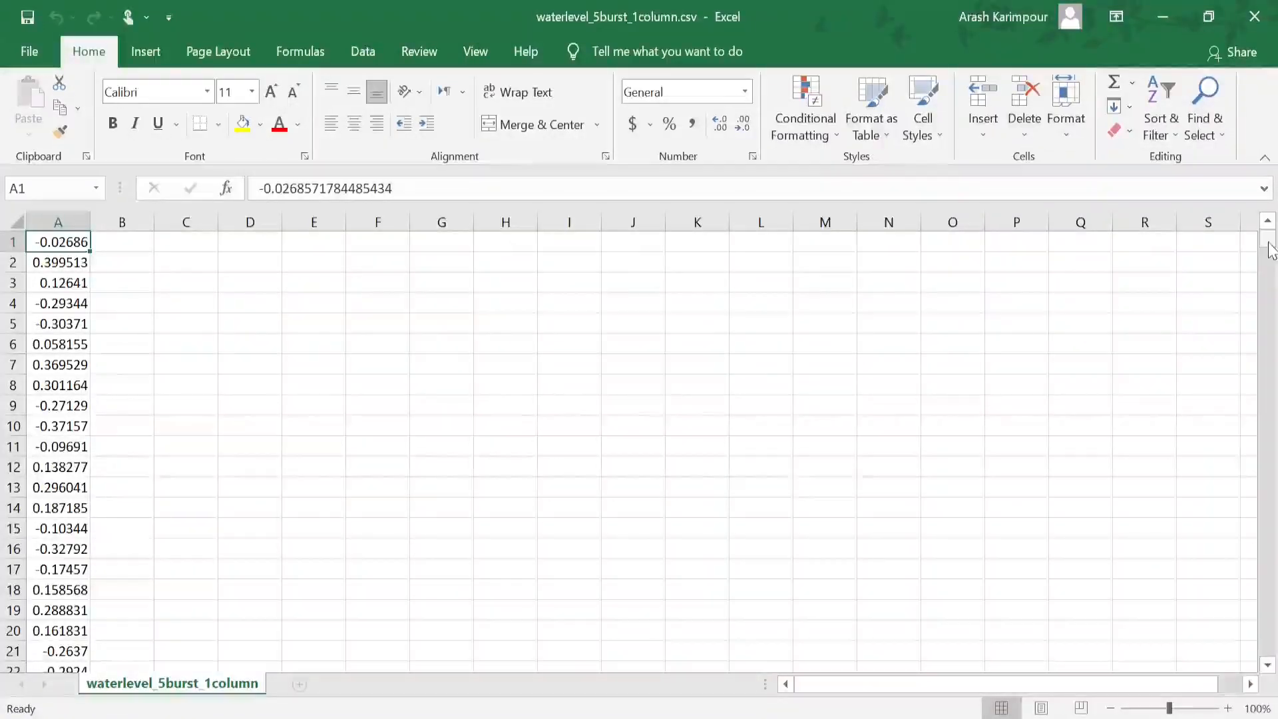
drag(1272, 250, 1272, 595)
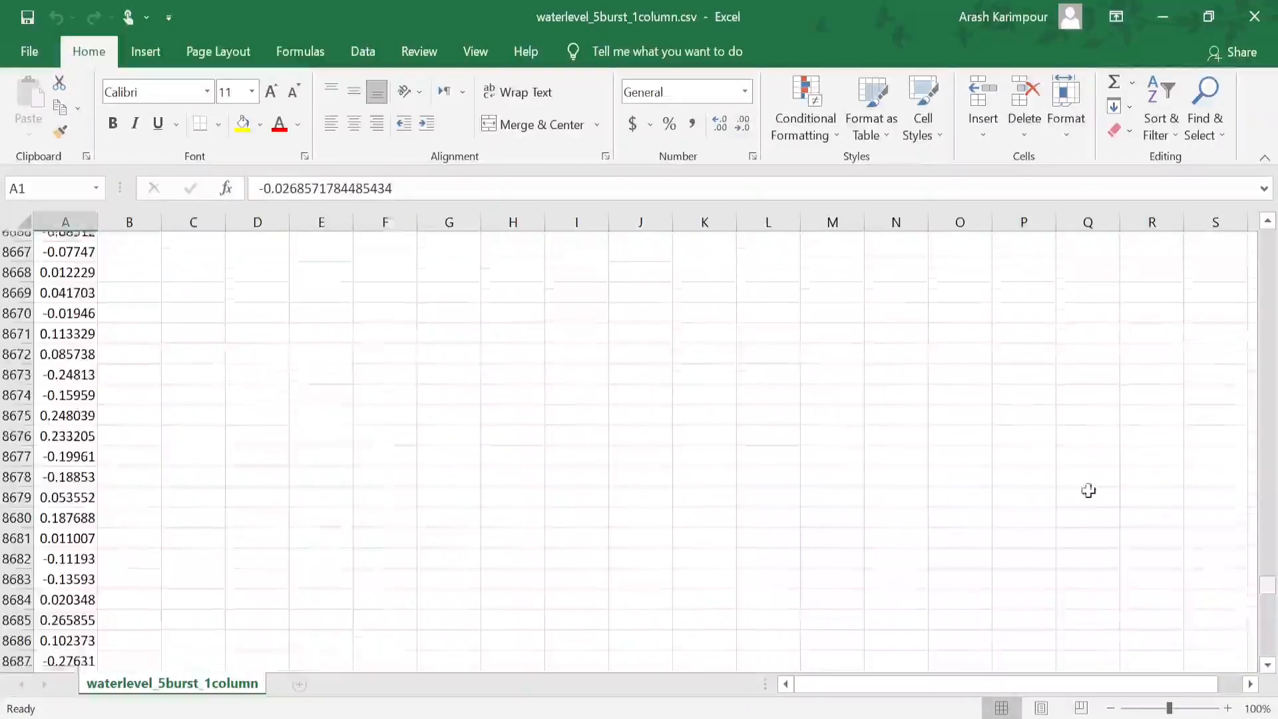
click(64, 221)
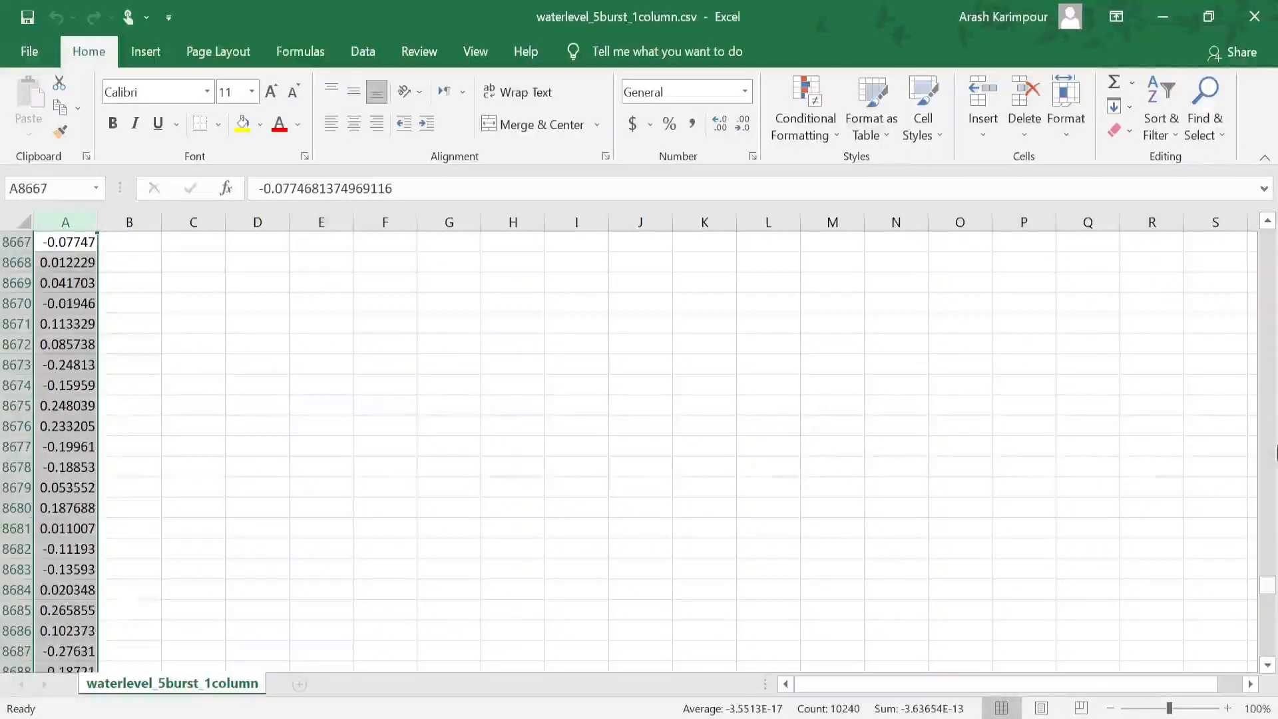
drag(1271, 596, 1272, 233)
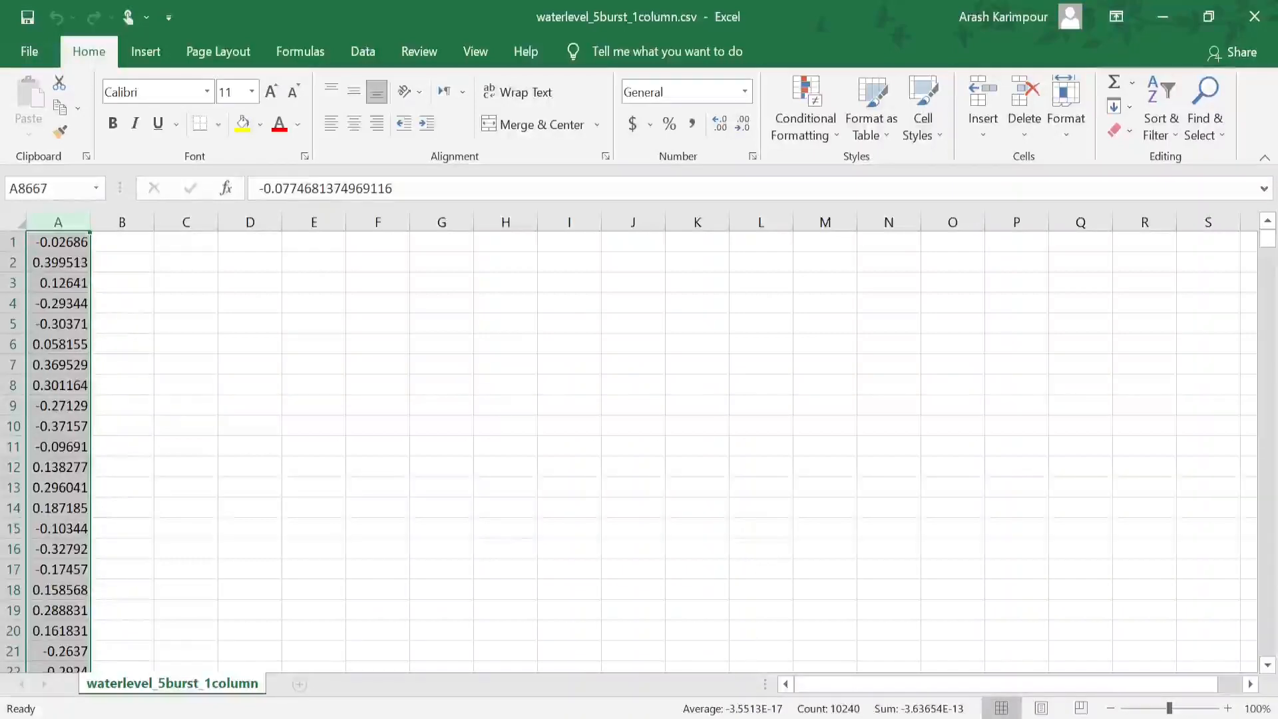
Bring up waterlevel_5burst_6column.csv and examine its separate burst columns, including Burst 1, Burst 2 and Burst 5.
mouse_move(765, 718)
click(808, 689)
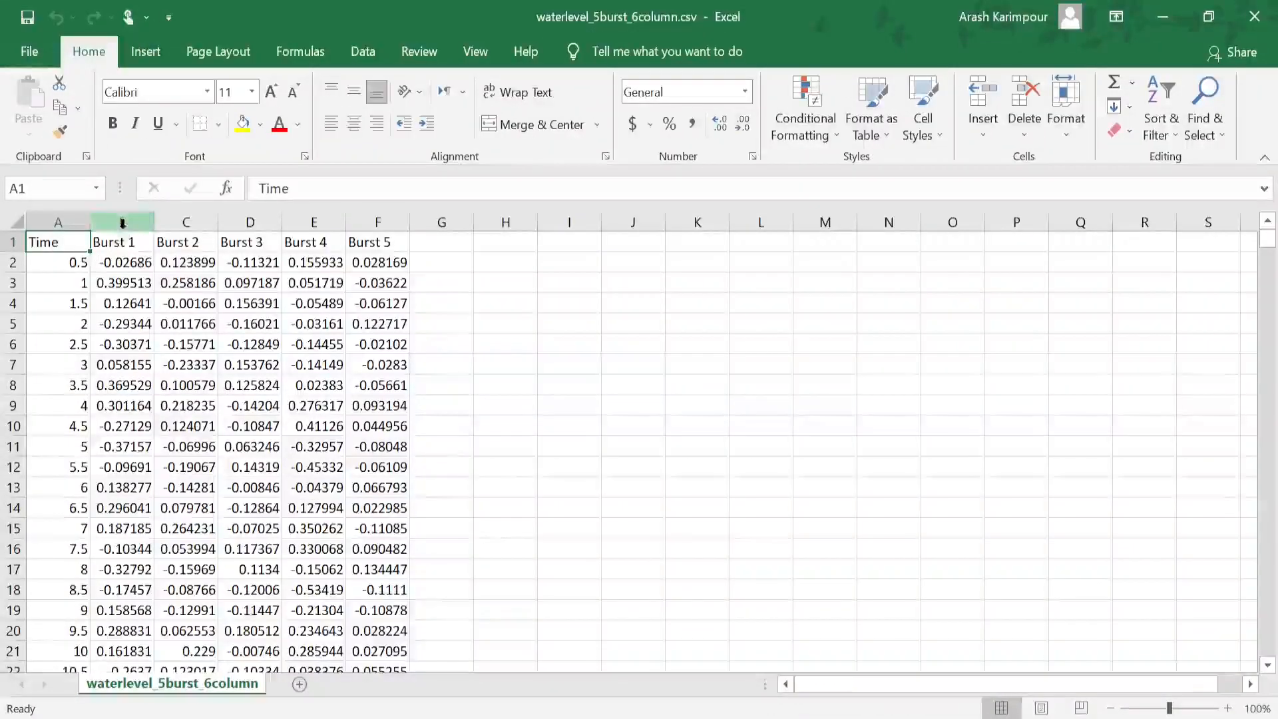
click(123, 220)
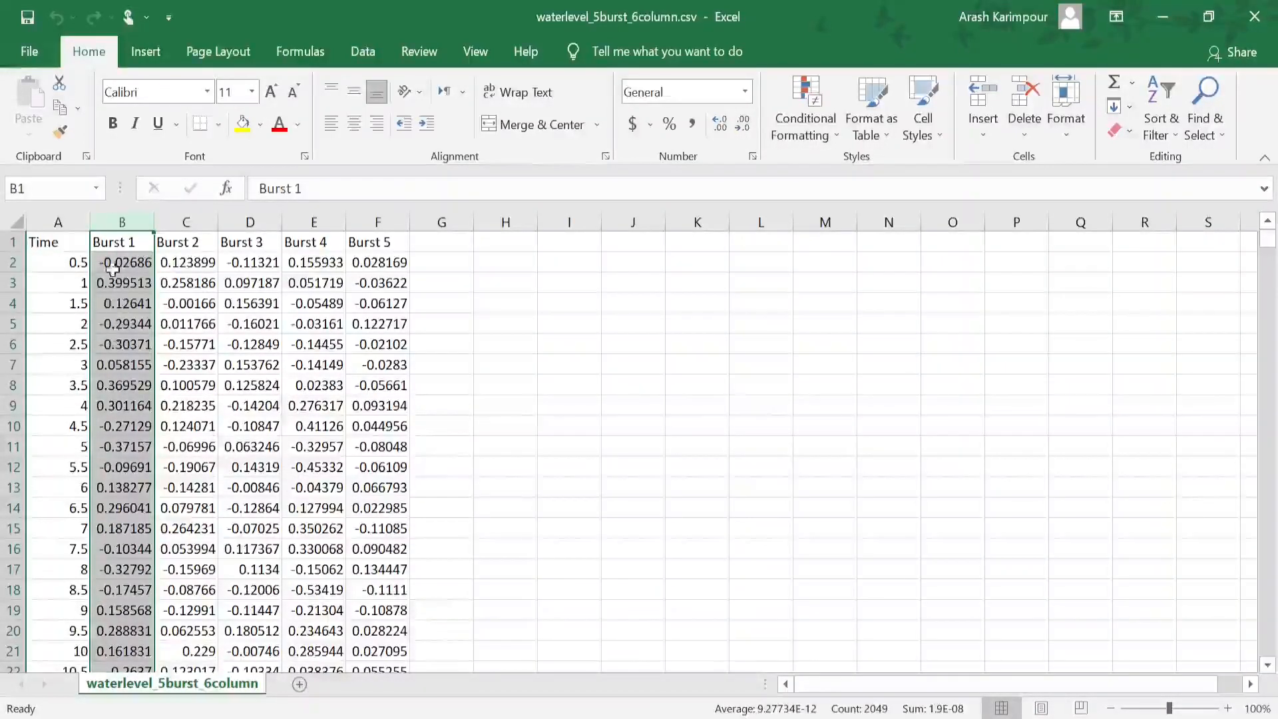
click(179, 220)
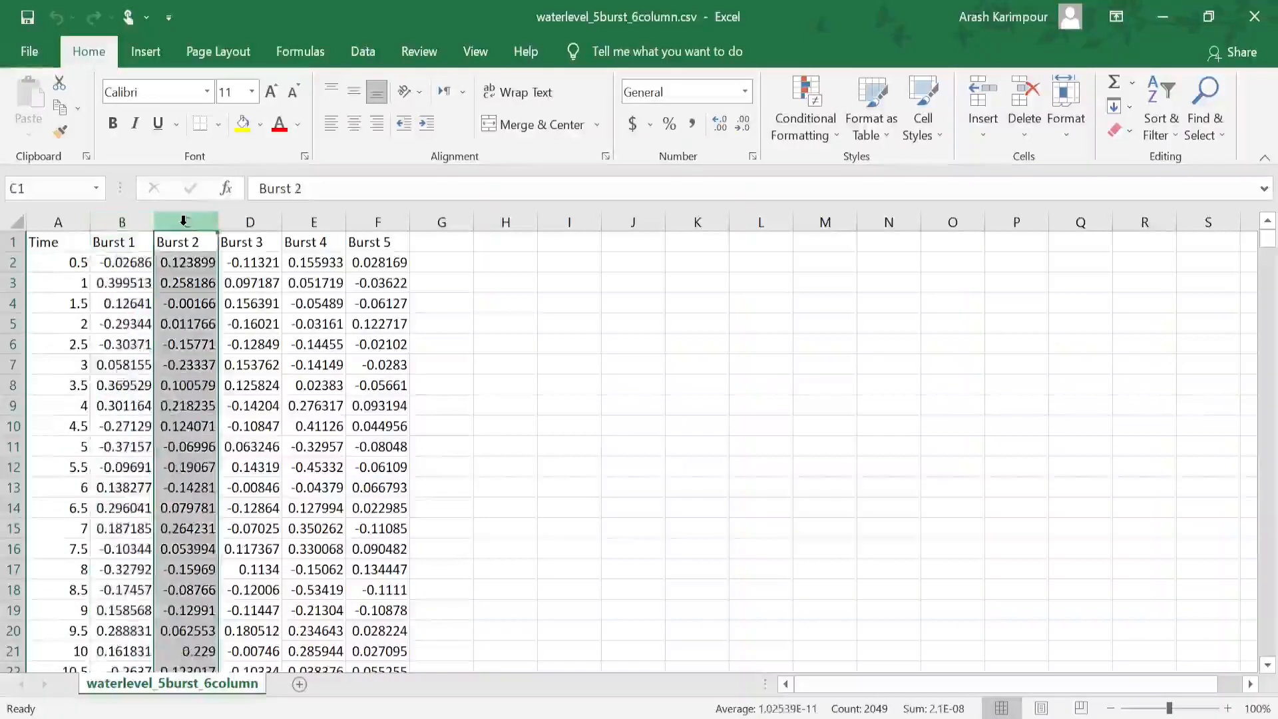
click(373, 221)
Compare the Time column with the burst columns and examine the header row of the six-column file.
click(44, 223)
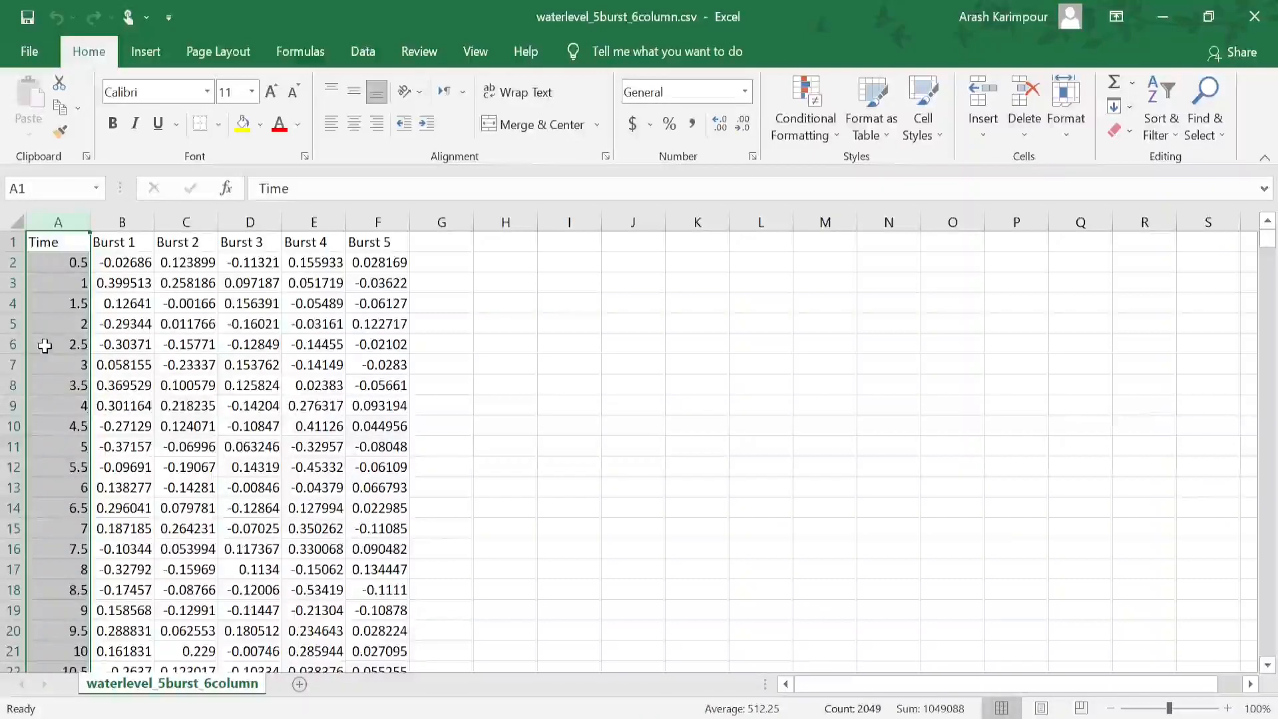
drag(90, 309, 131, 223)
click(183, 221)
click(252, 221)
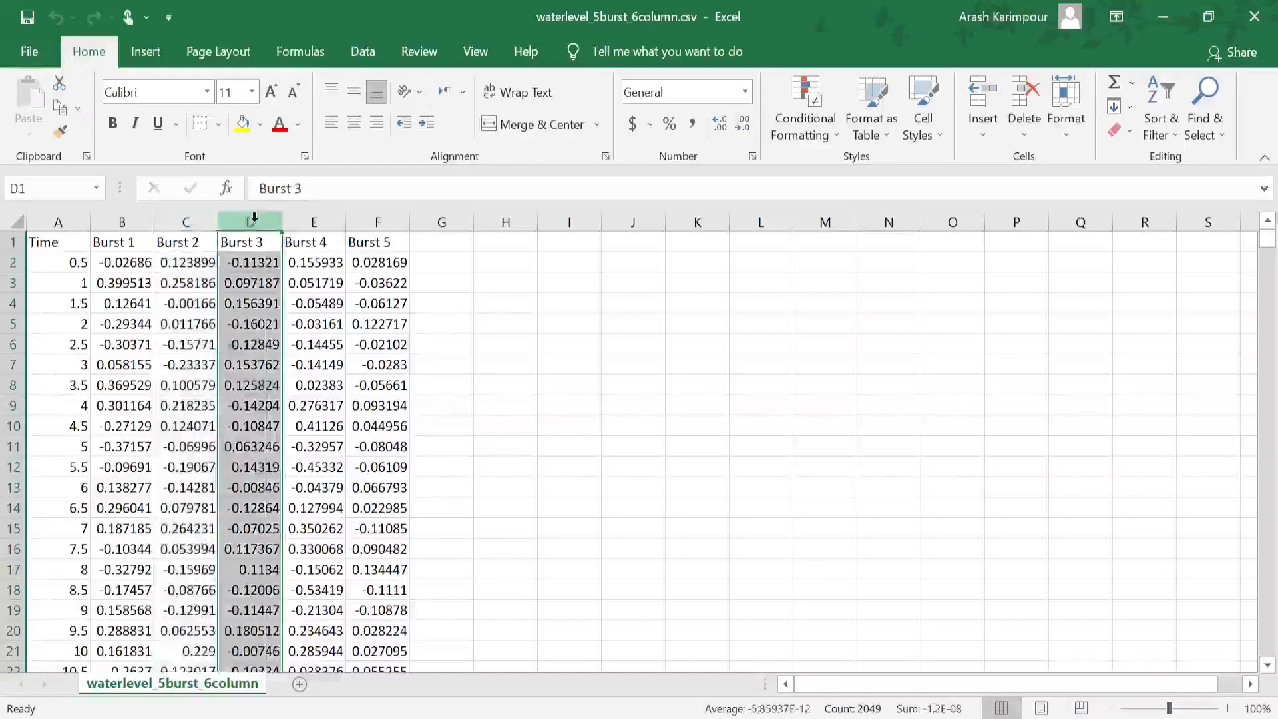
click(60, 222)
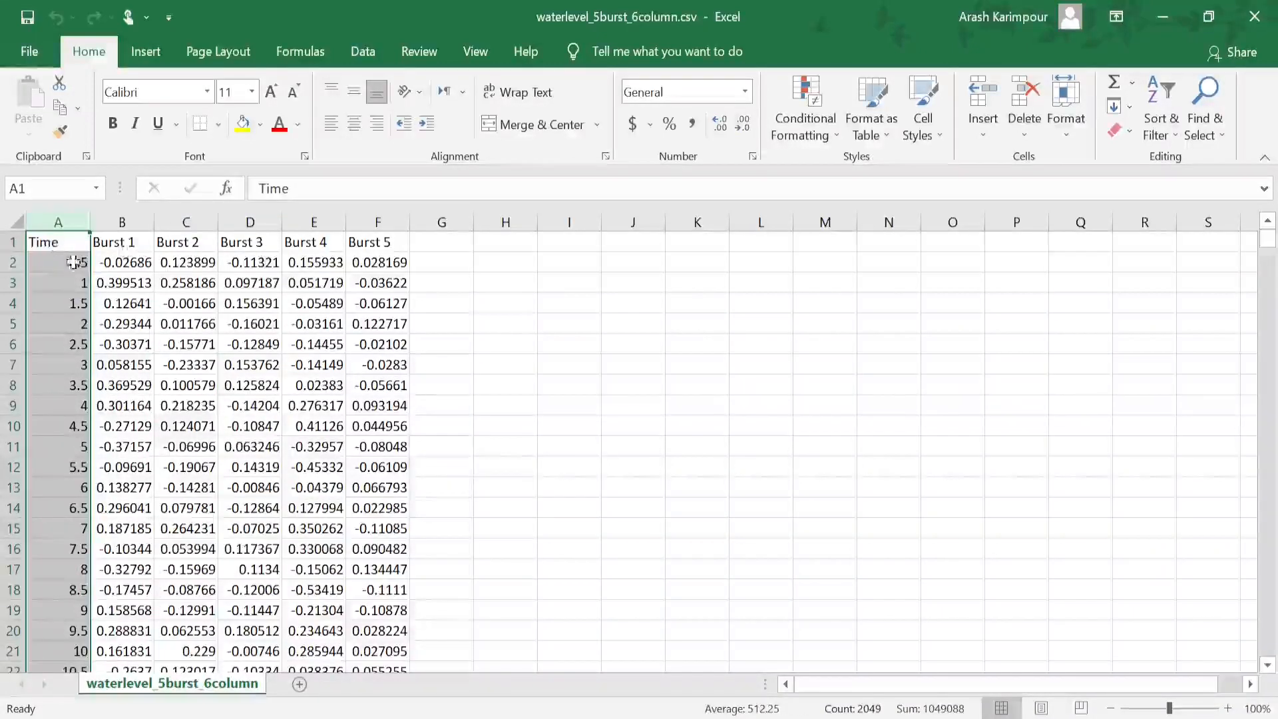
click(8, 242)
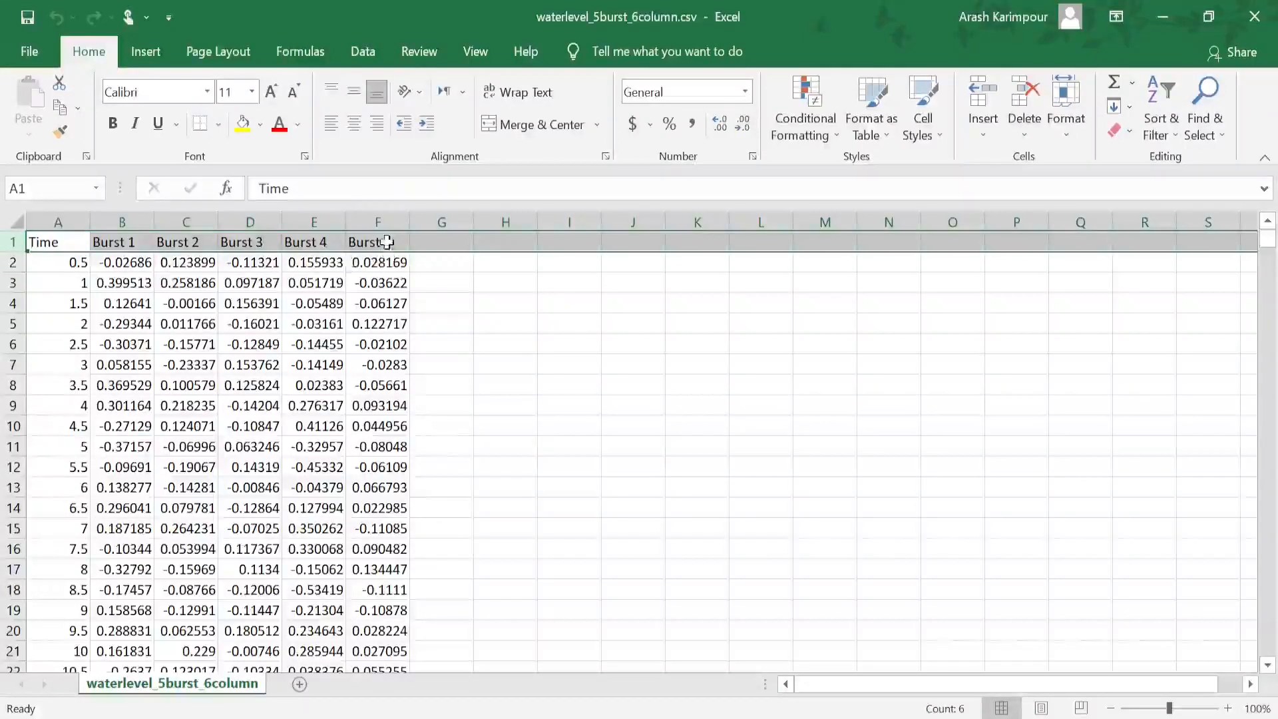
click(61, 222)
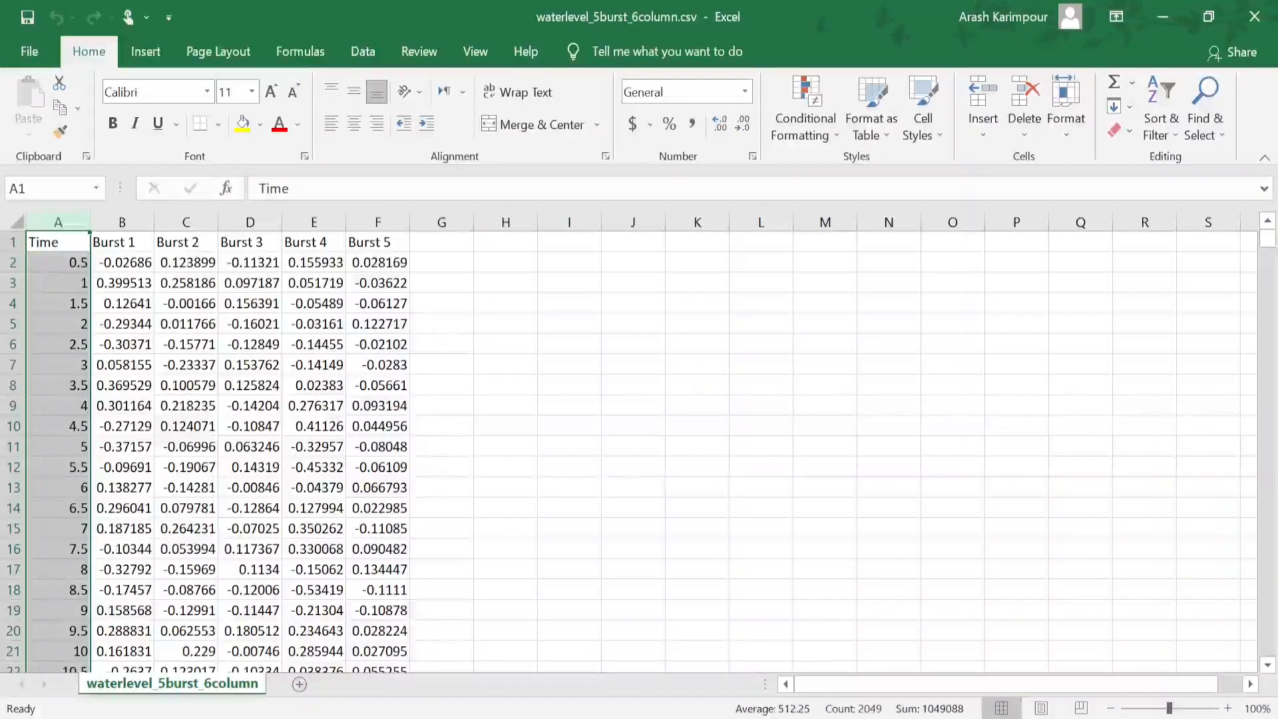
Switch to Oceanlyz GUI and set both the first row and the first column to read to 2.
mouse_move(714, 718)
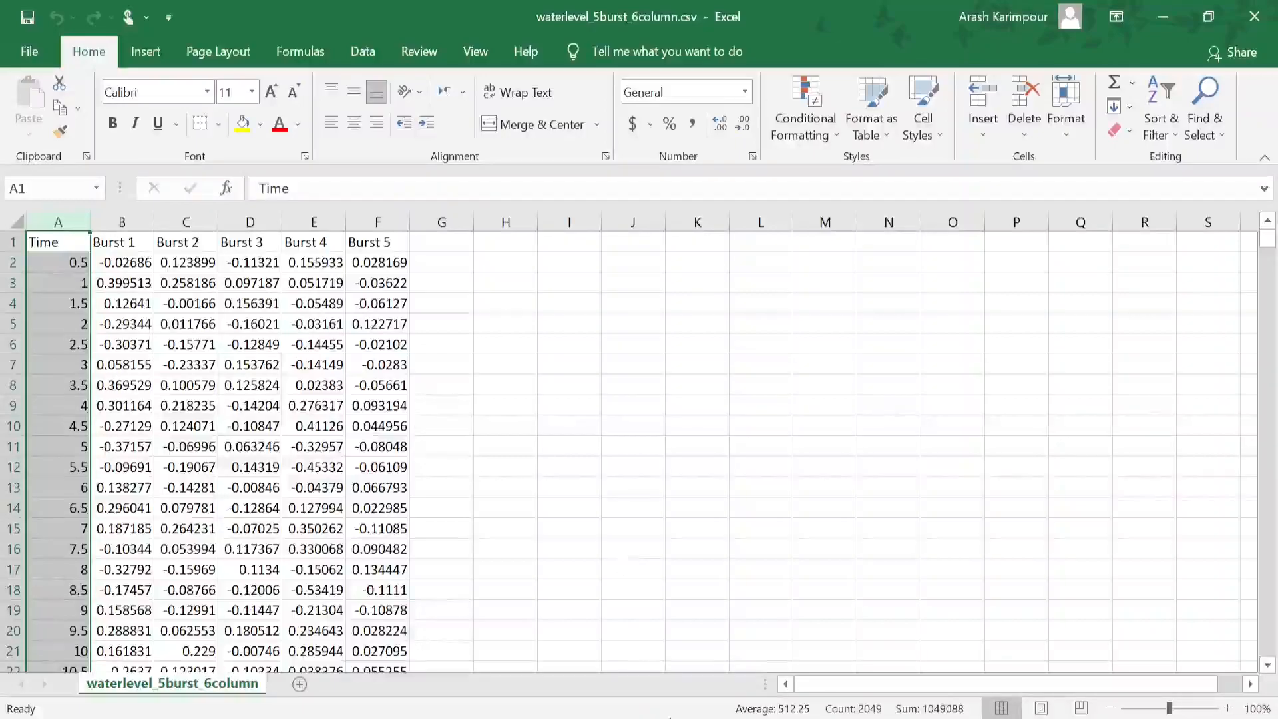
click(715, 716)
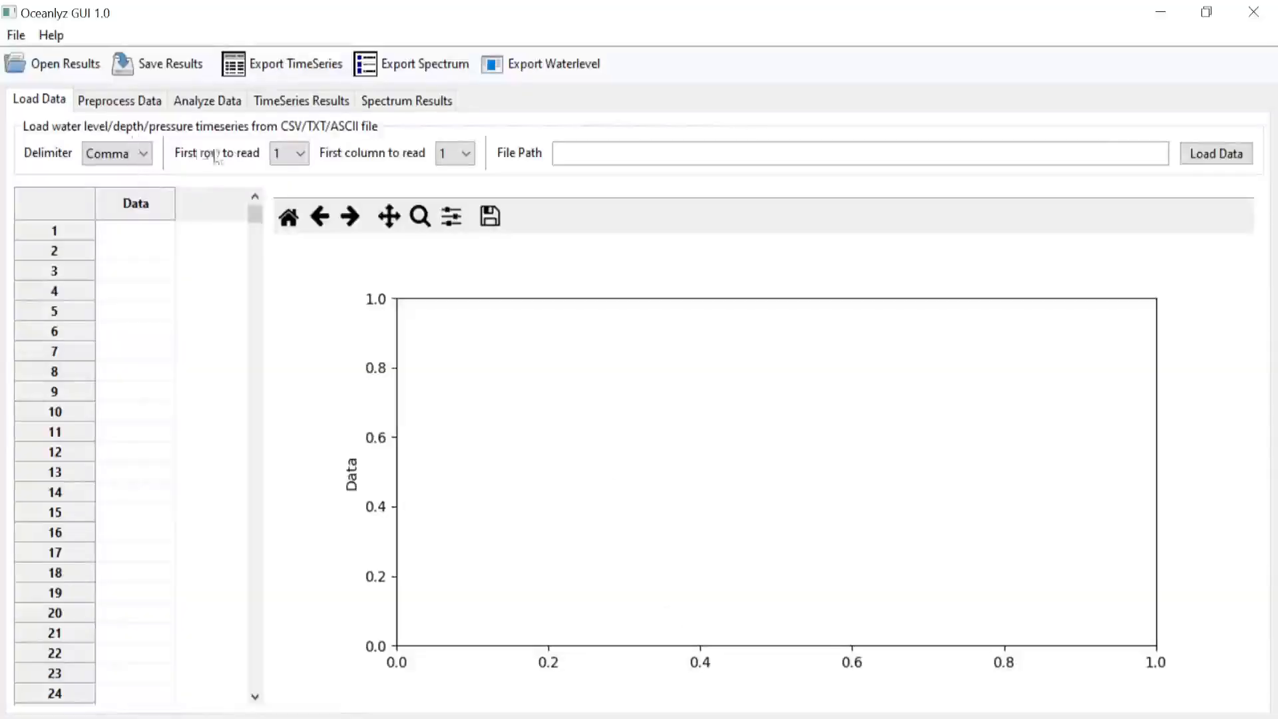
click(299, 158)
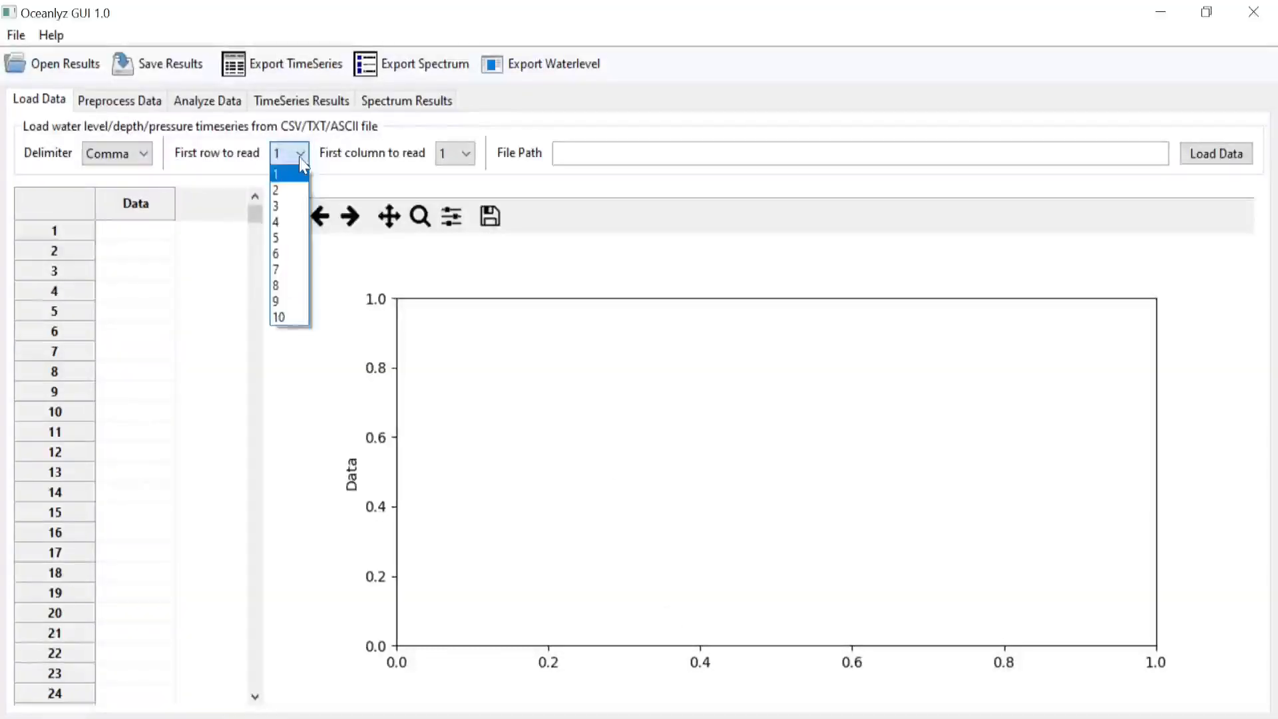
click(290, 191)
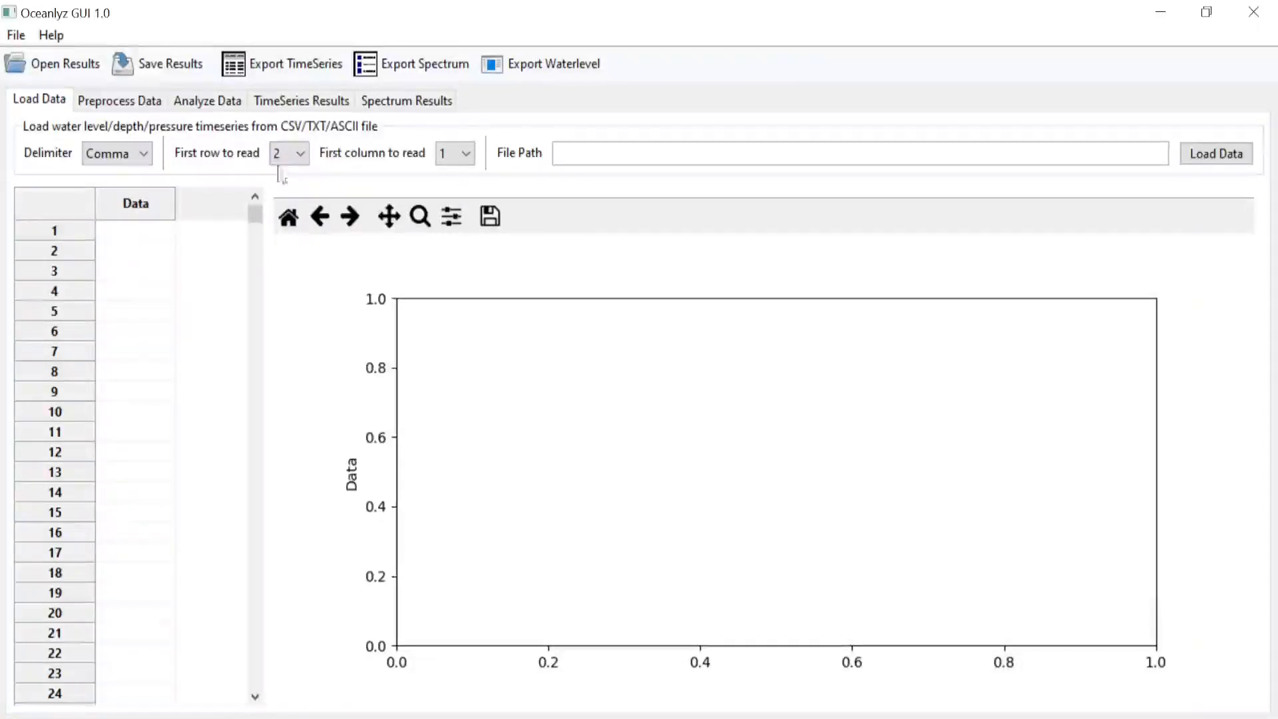
click(465, 154)
click(462, 193)
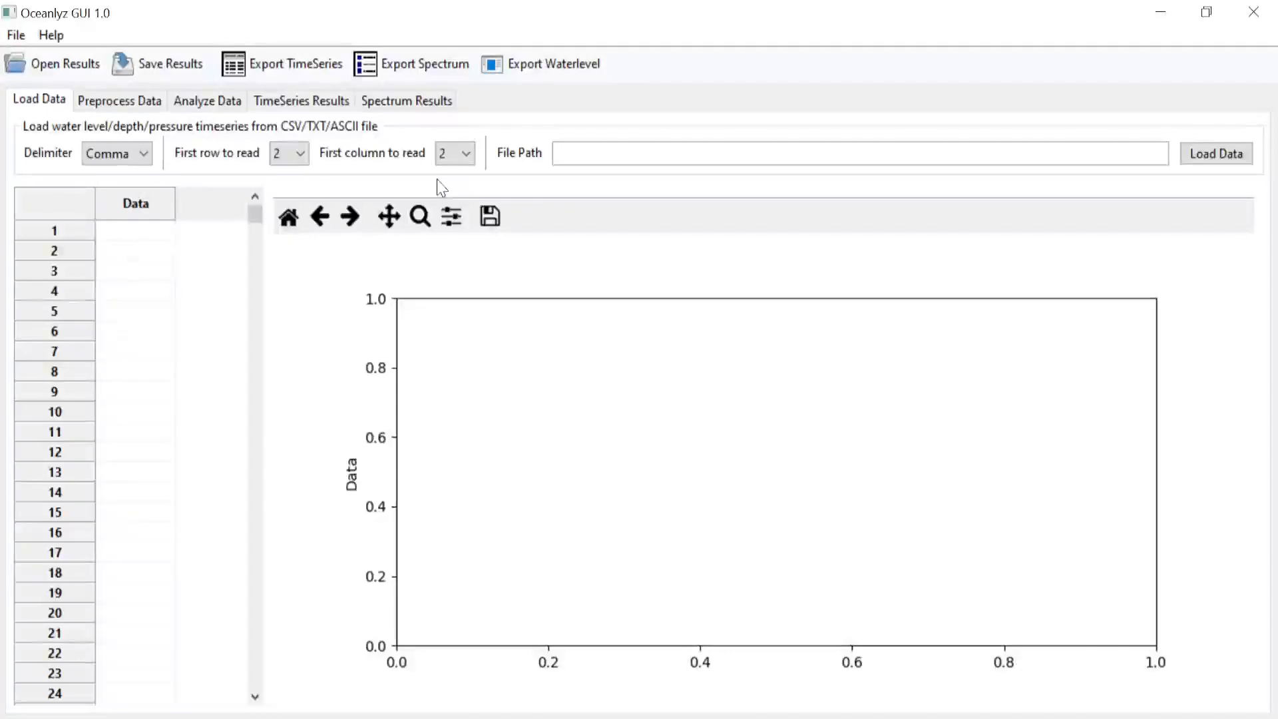
Set both the first row and the first column to read back to 1.
click(302, 160)
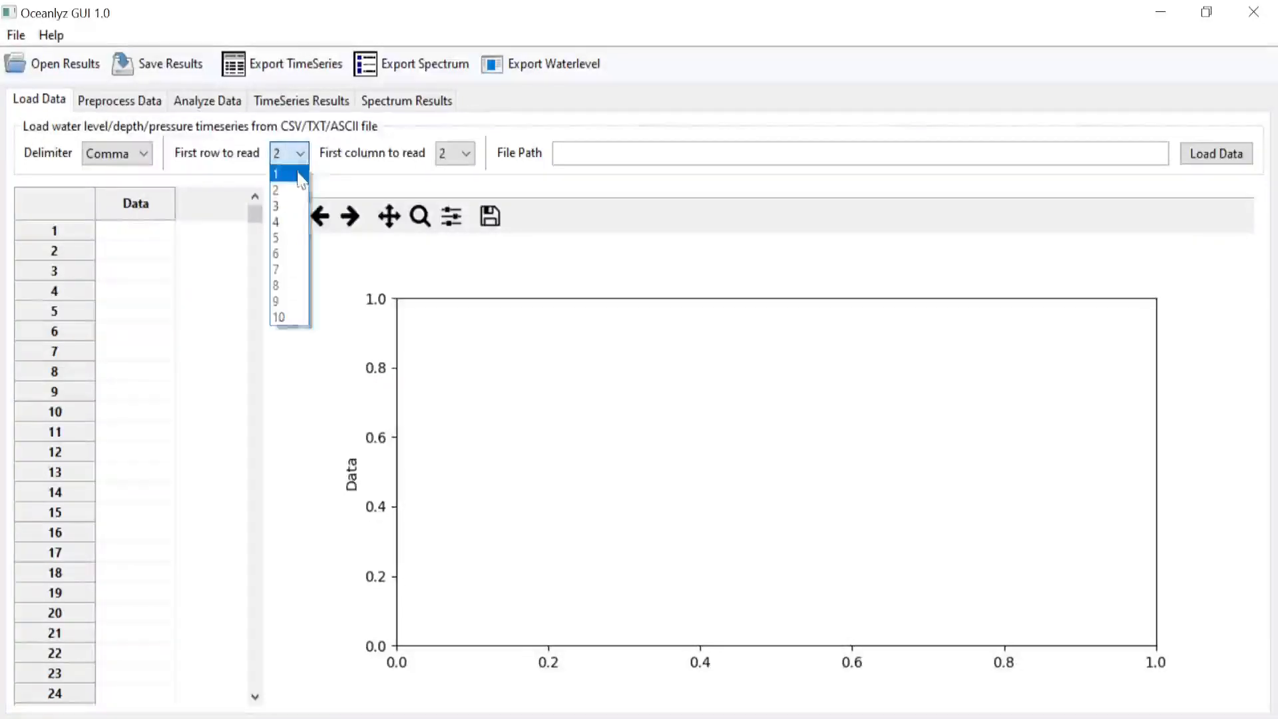
click(286, 175)
click(457, 155)
click(455, 174)
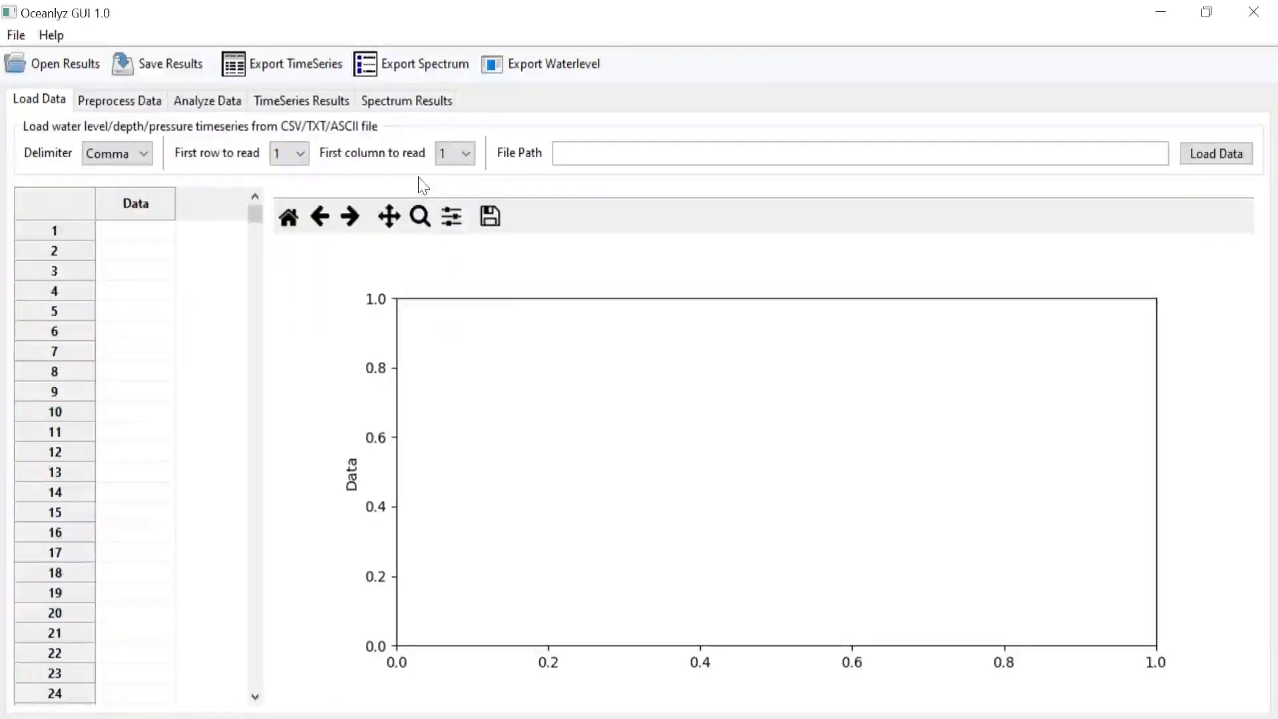
Switch to Excel and recheck the layout of the six-column and one-column water level files.
mouse_move(765, 718)
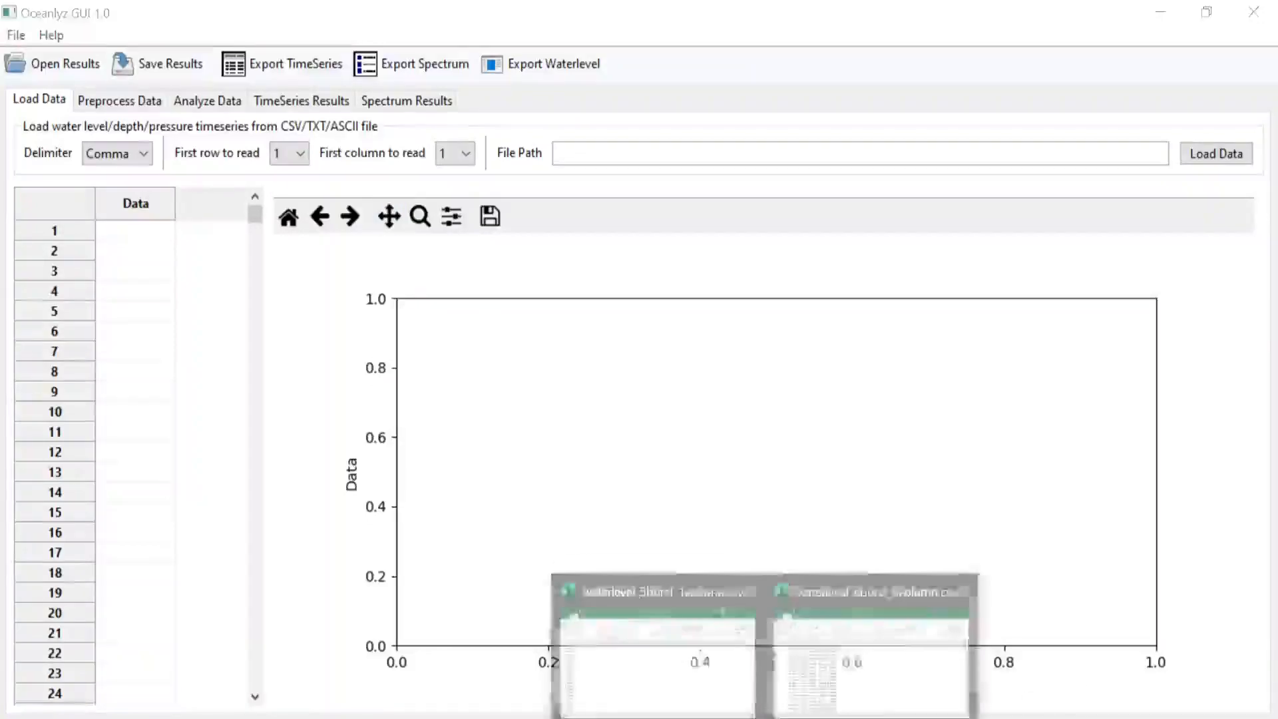
click(659, 656)
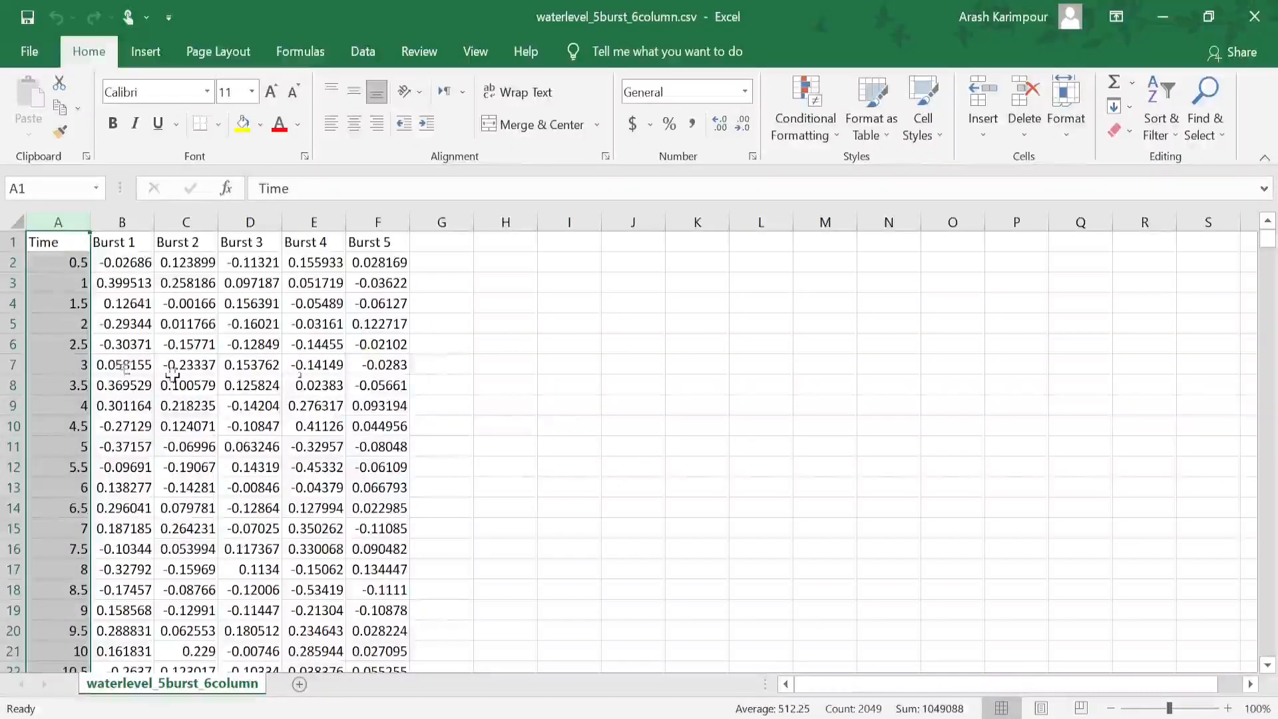
mouse_move(765, 718)
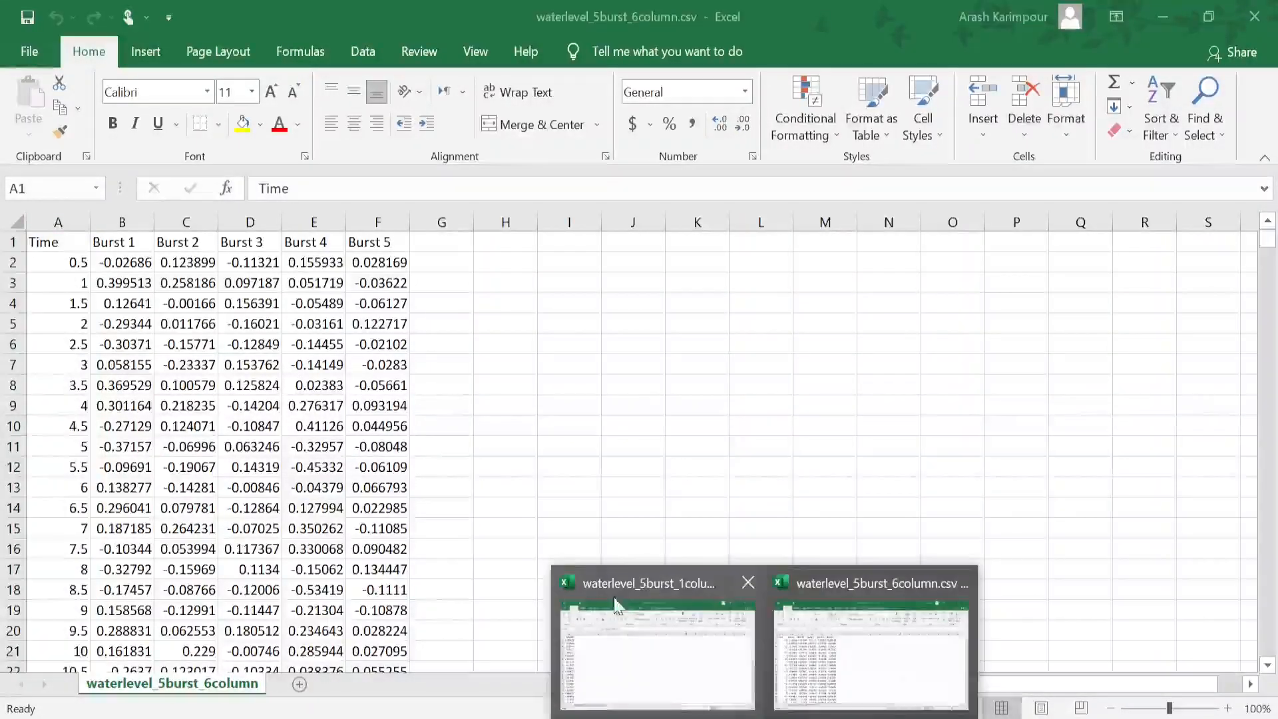
click(622, 609)
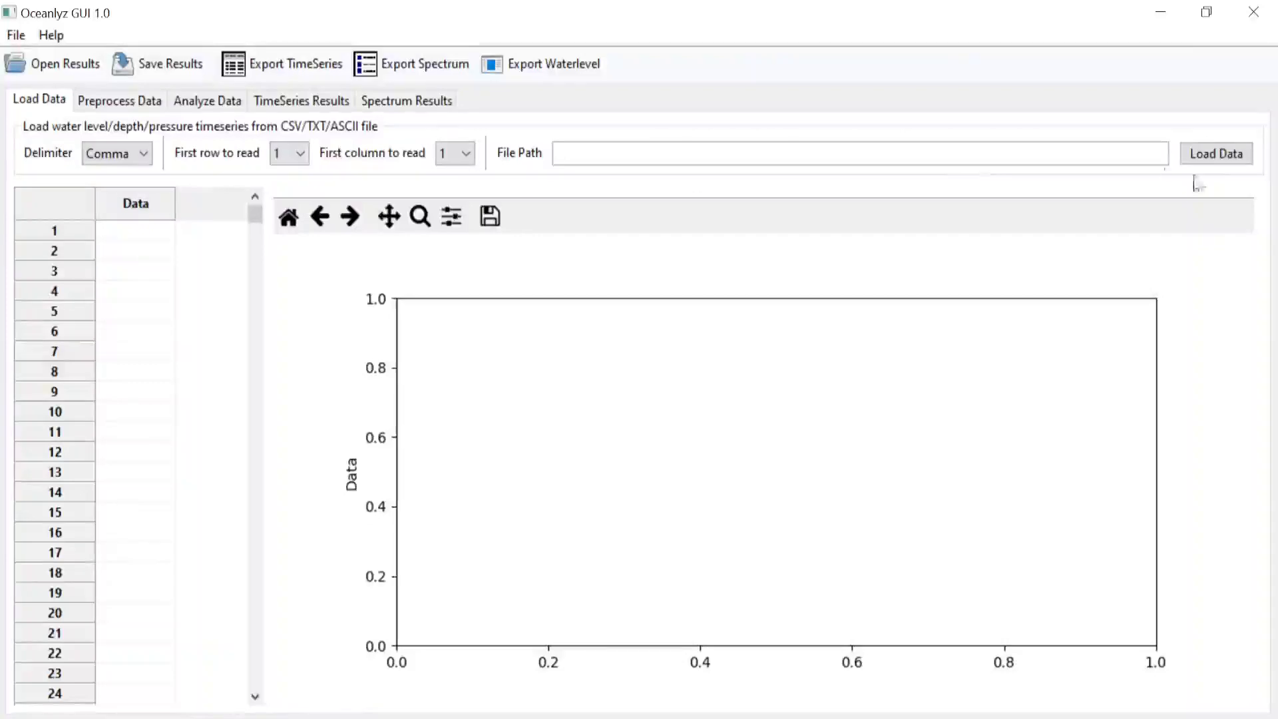
Load waterlevel_5burst_1column.csv as comma-delimited data, reading from the first row and first column.
click(1188, 155)
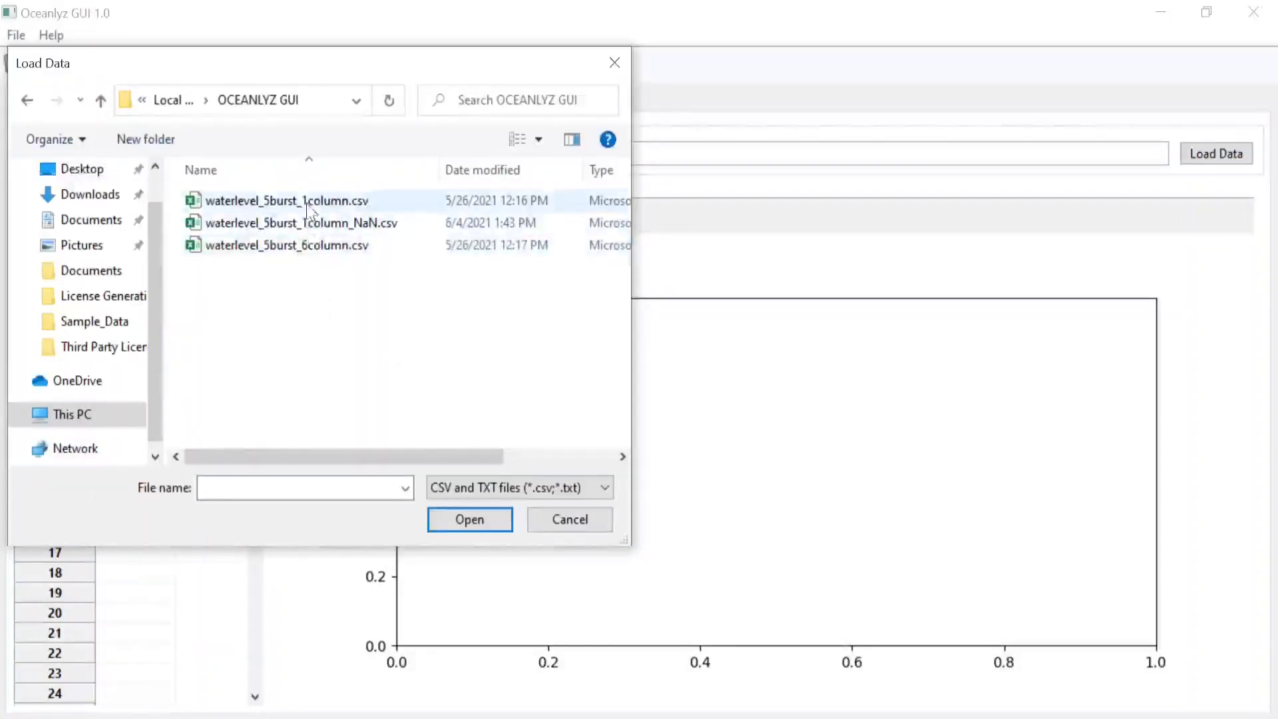
click(357, 201)
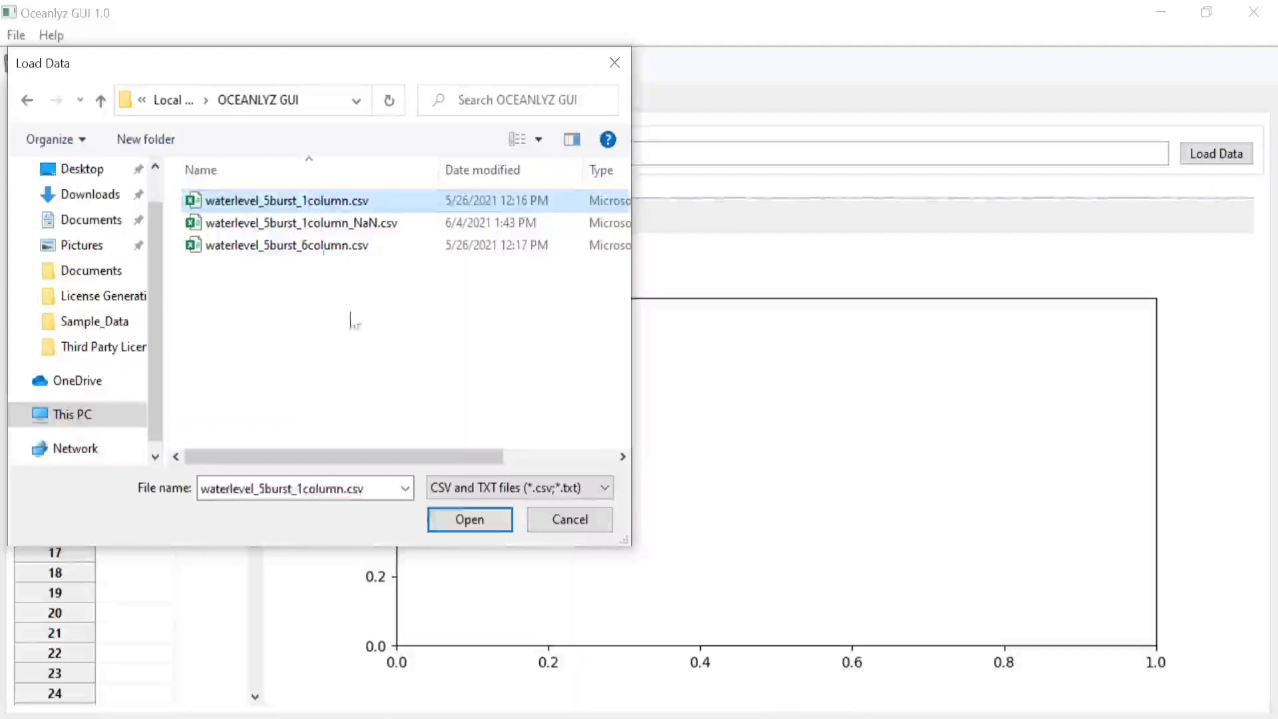
click(463, 521)
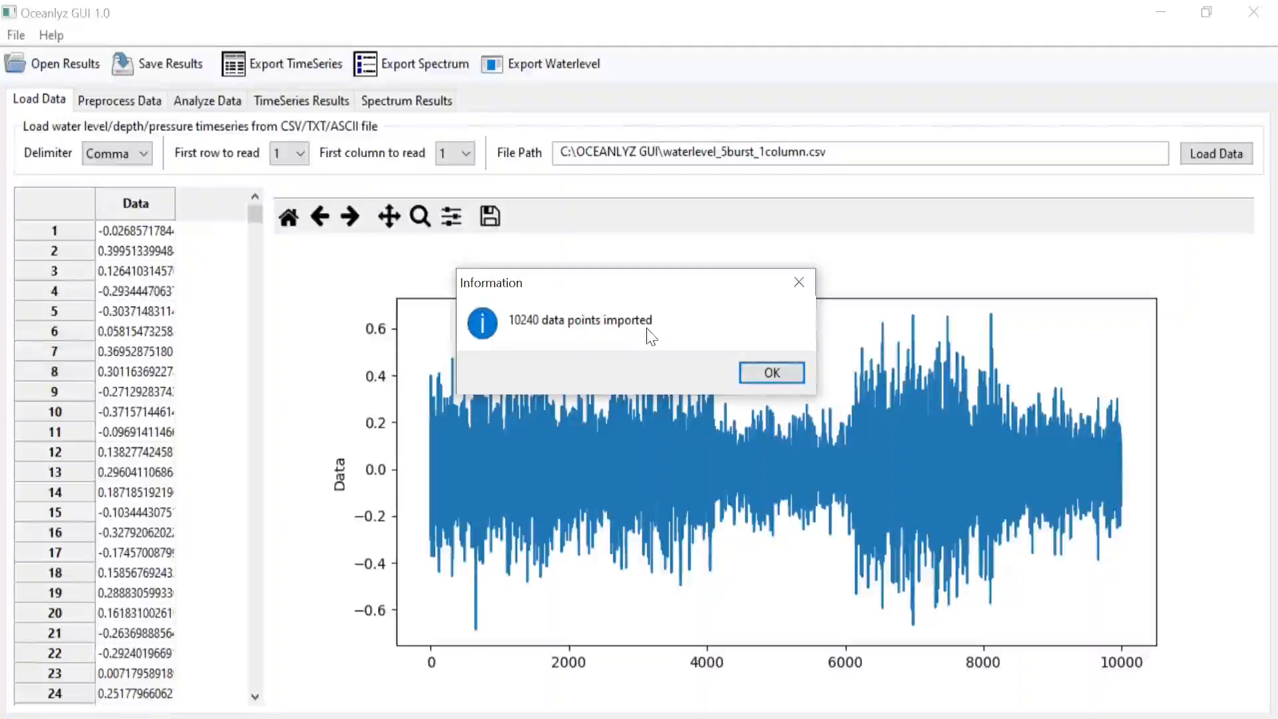
click(767, 374)
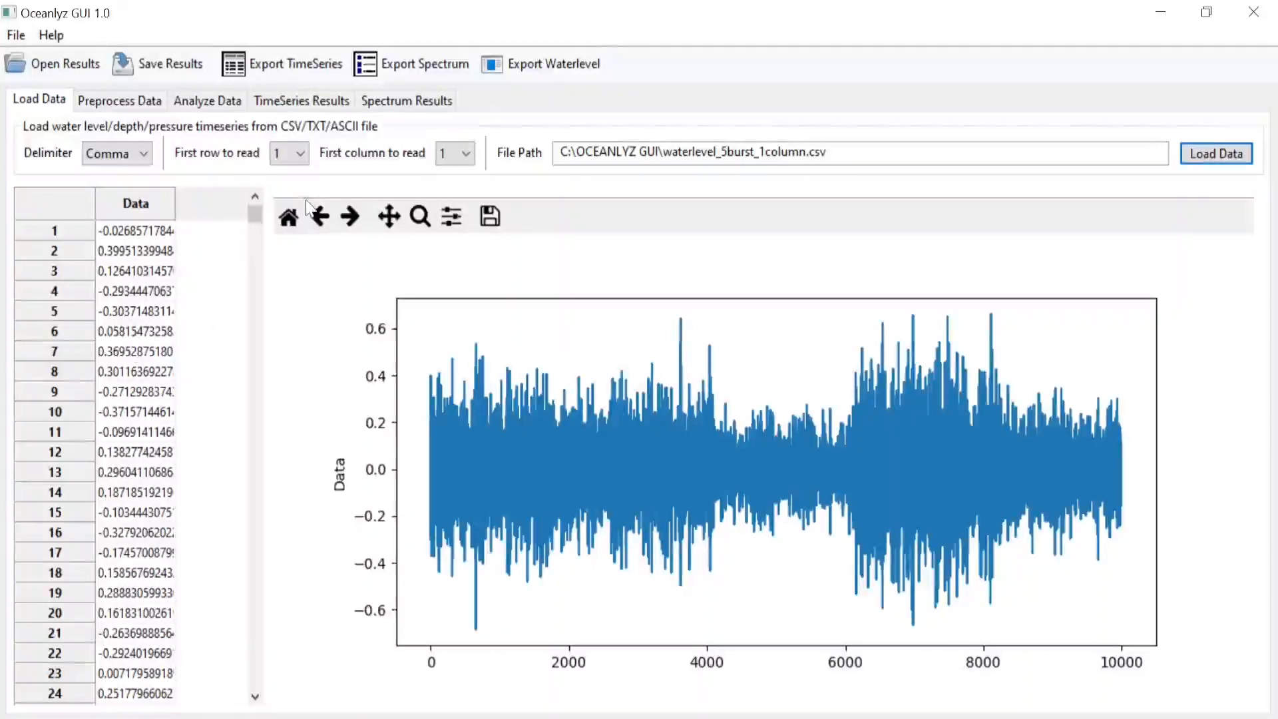
drag(251, 215, 277, 199)
Load waterlevel_5burst_1column_NaN.csv in place of the current water level data.
click(135, 100)
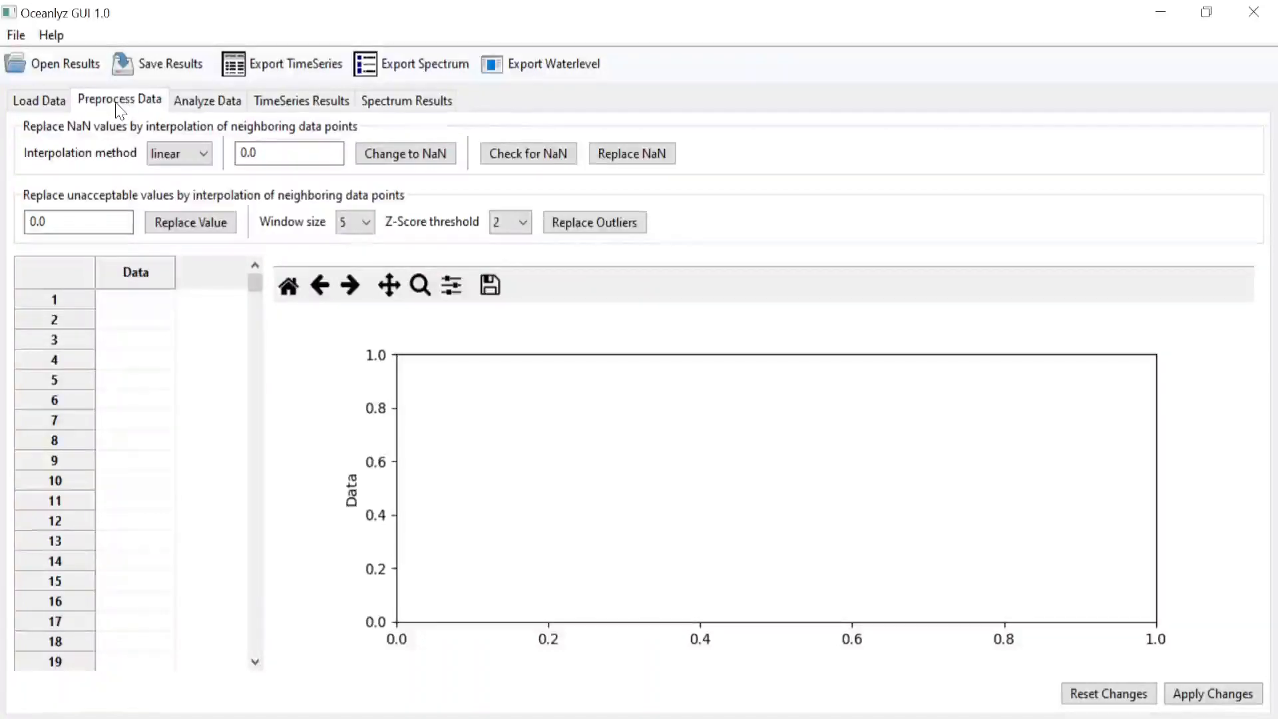
click(59, 104)
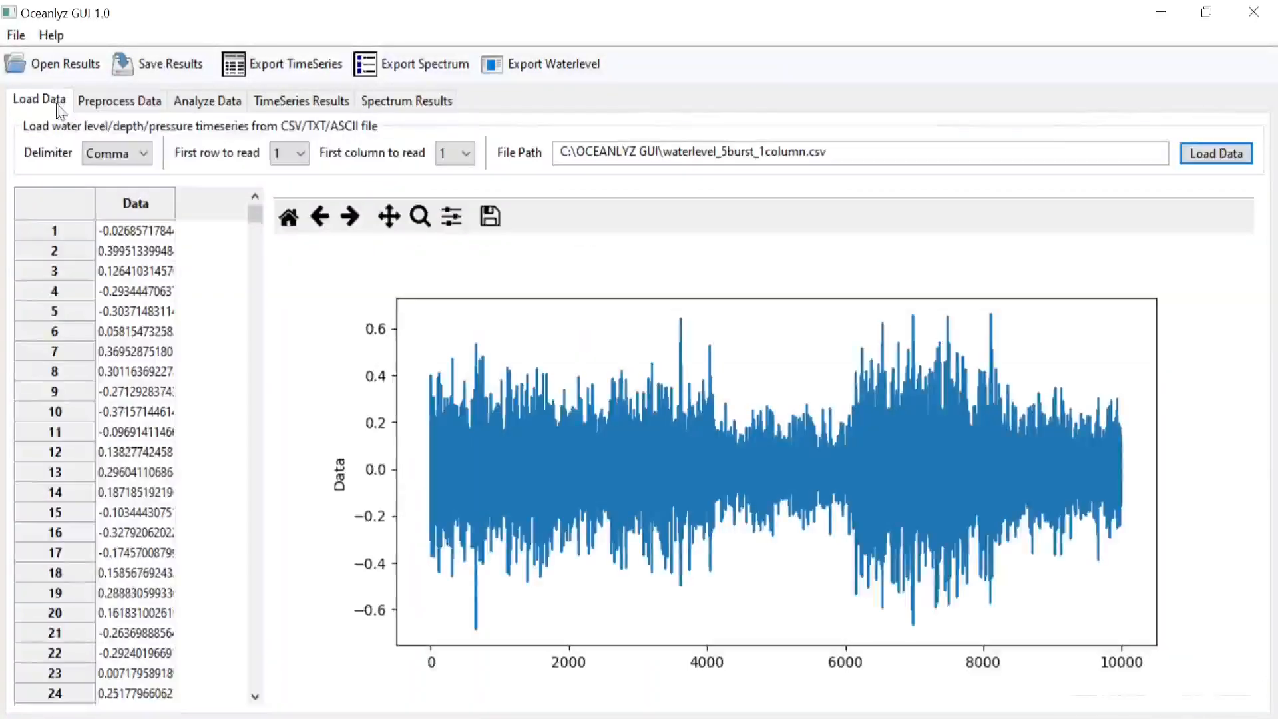
click(1211, 155)
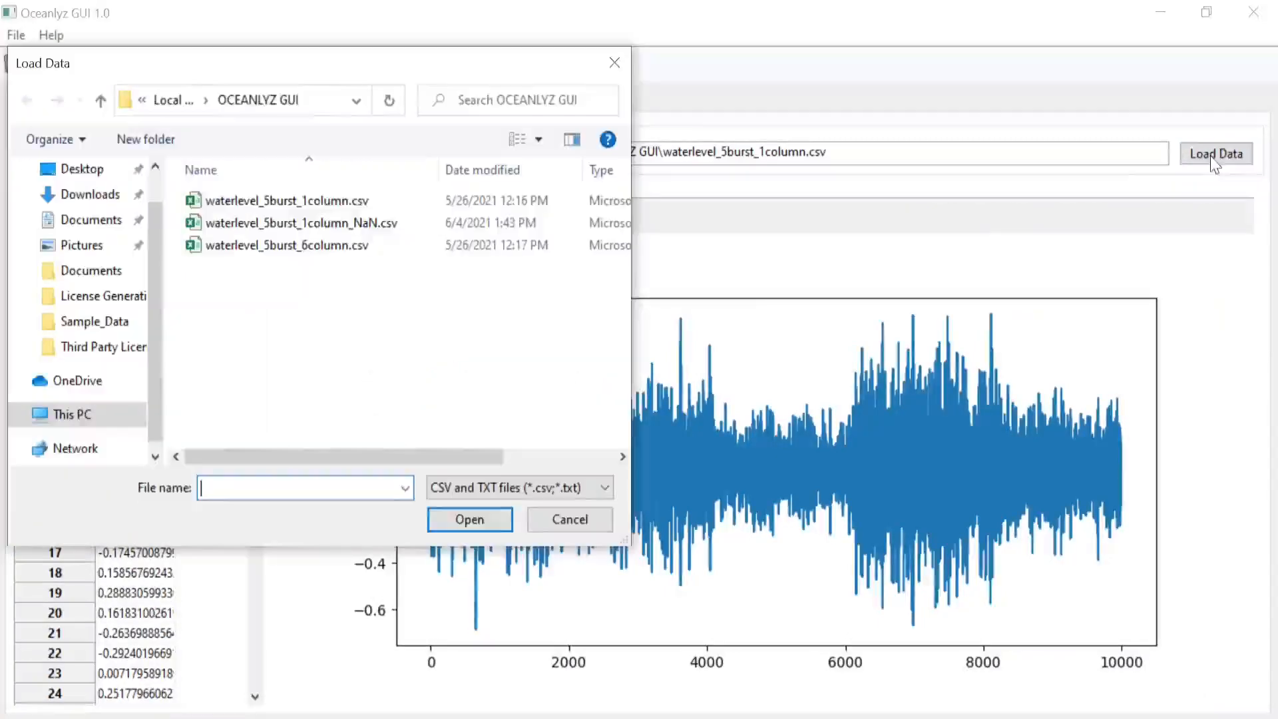
click(365, 224)
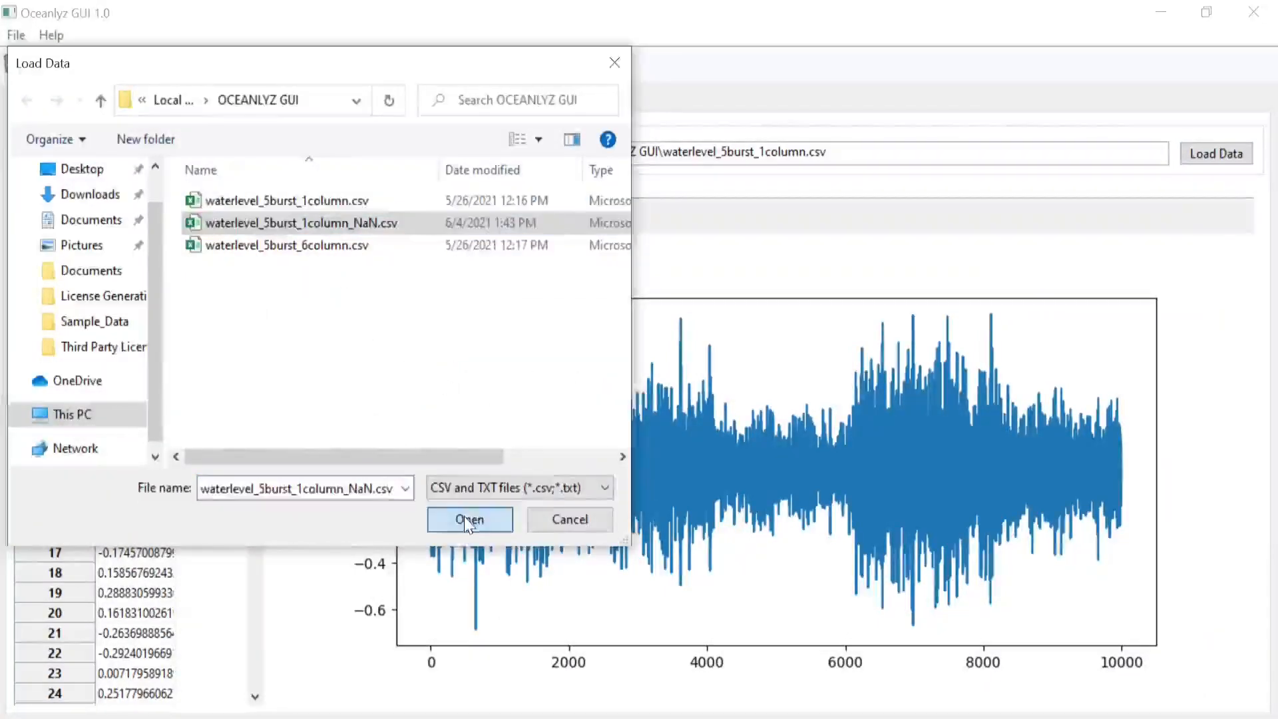
click(466, 520)
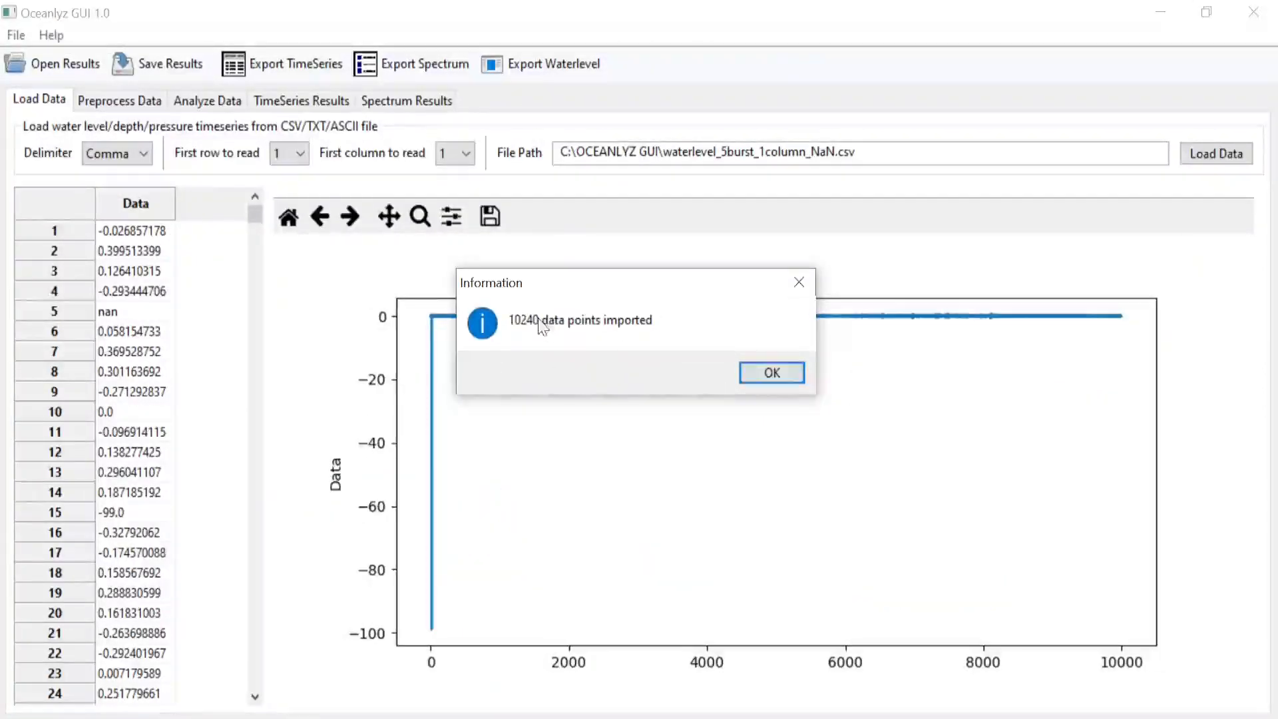
click(770, 373)
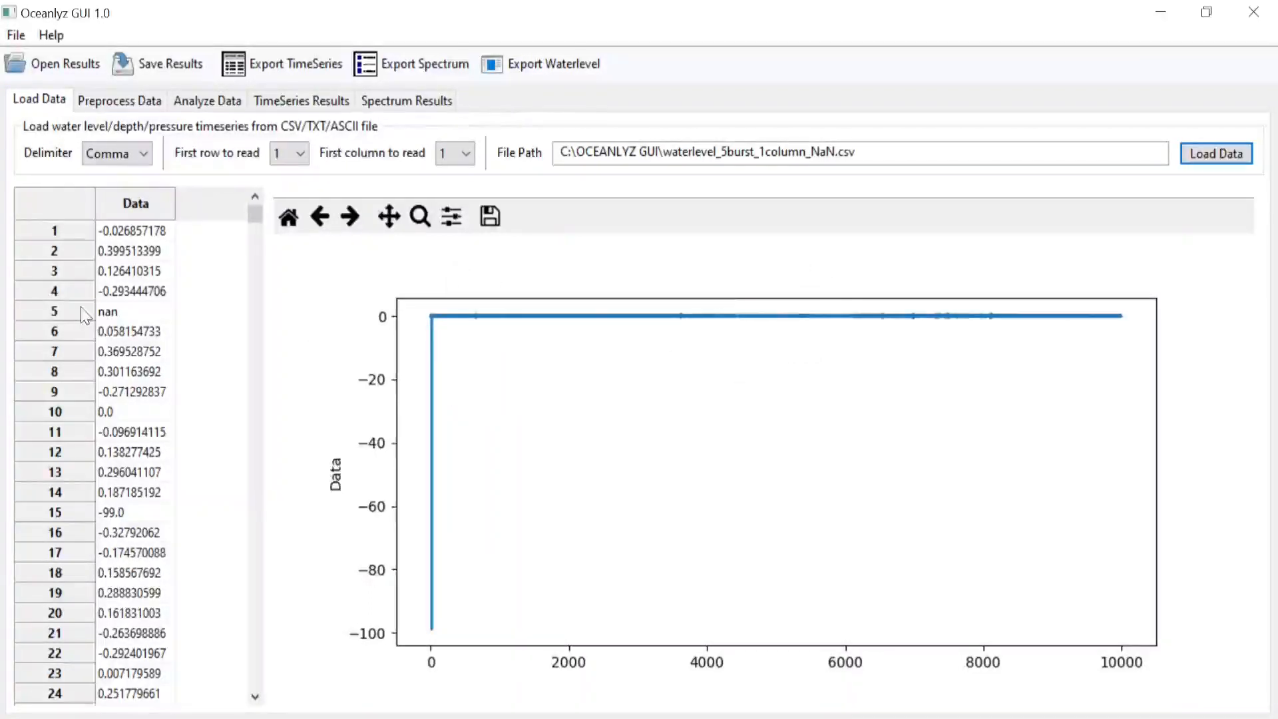
Examine the values in rows 5, 10 and 15 and magnify the beginning of the plotted series.
click(139, 316)
click(142, 415)
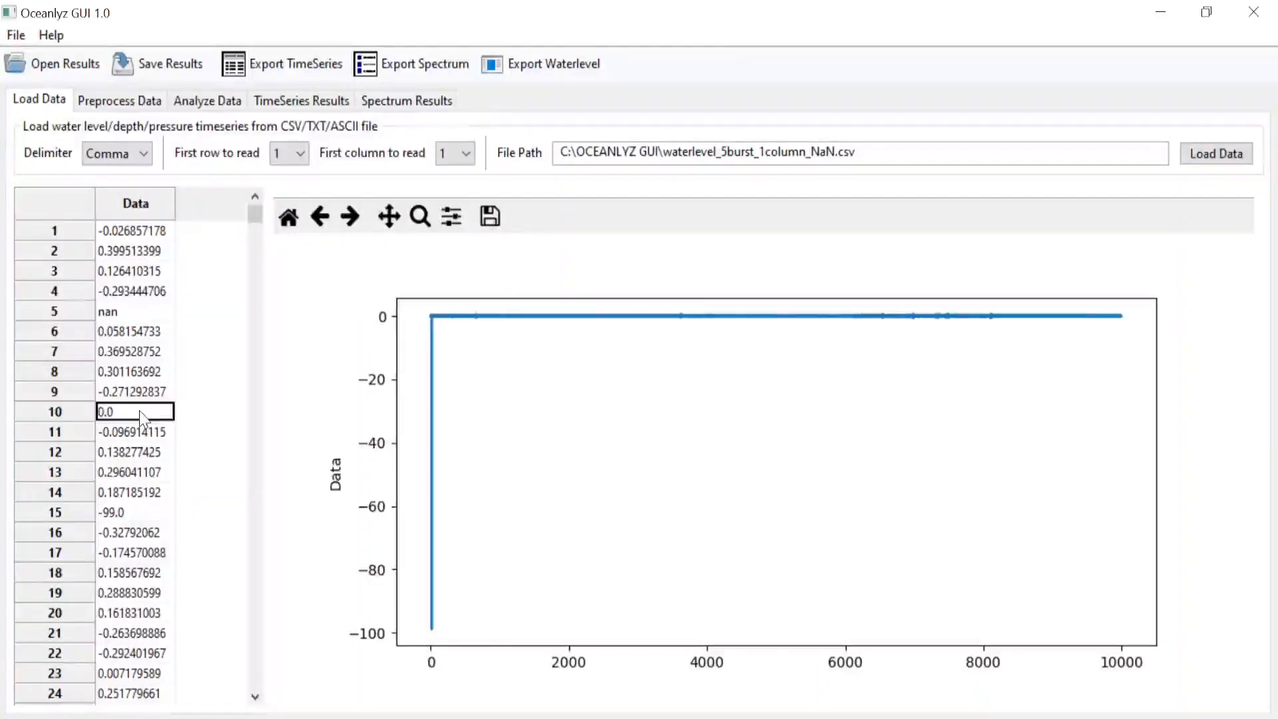
click(143, 511)
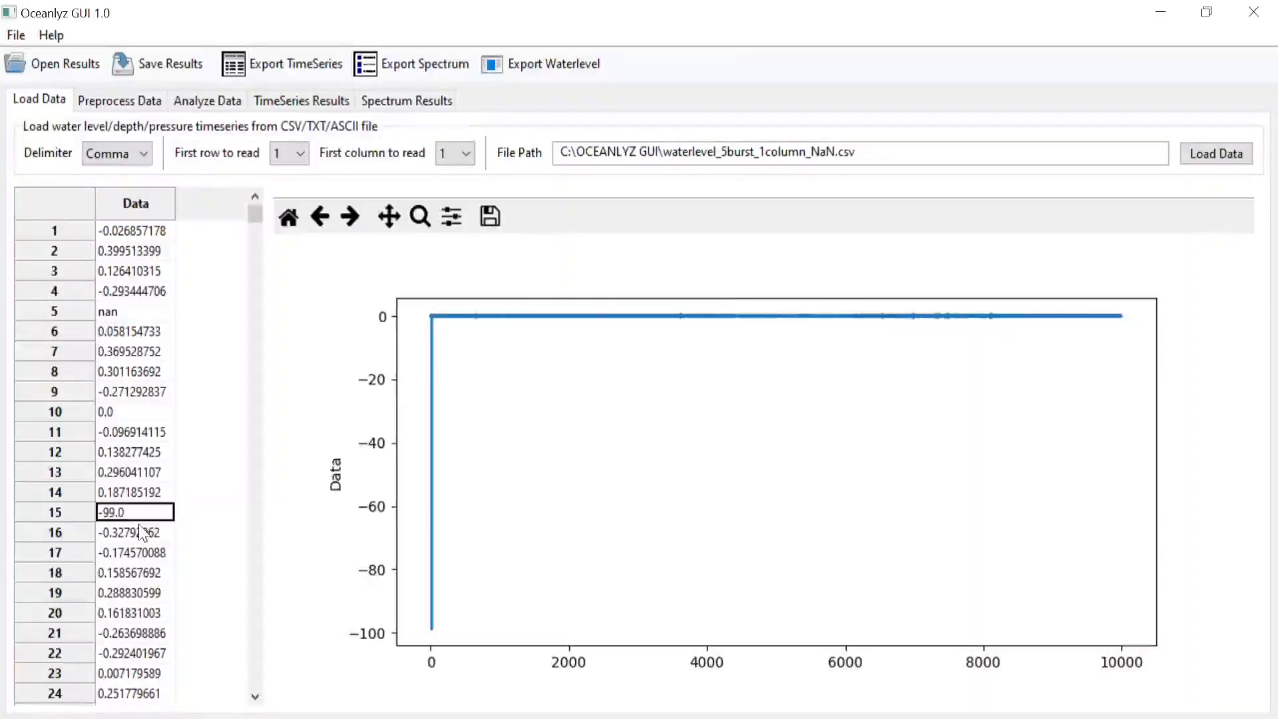
click(421, 216)
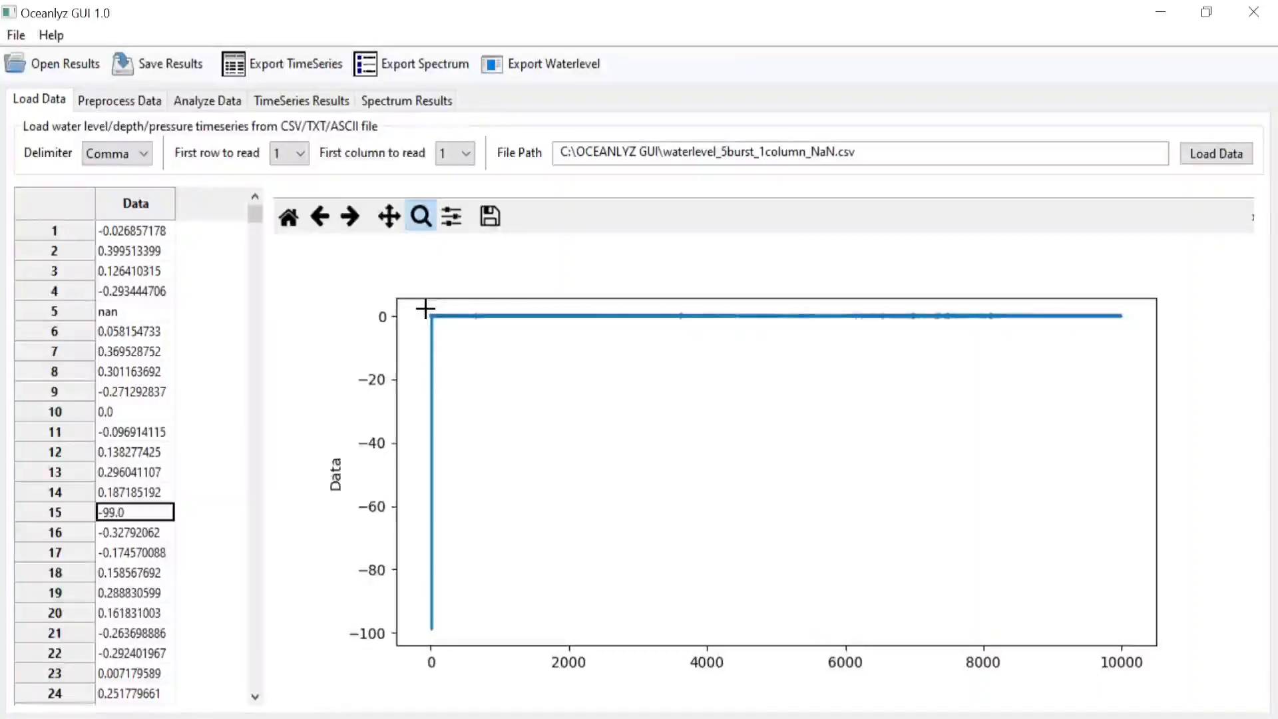
drag(426, 308, 450, 342)
drag(717, 505, 516, 336)
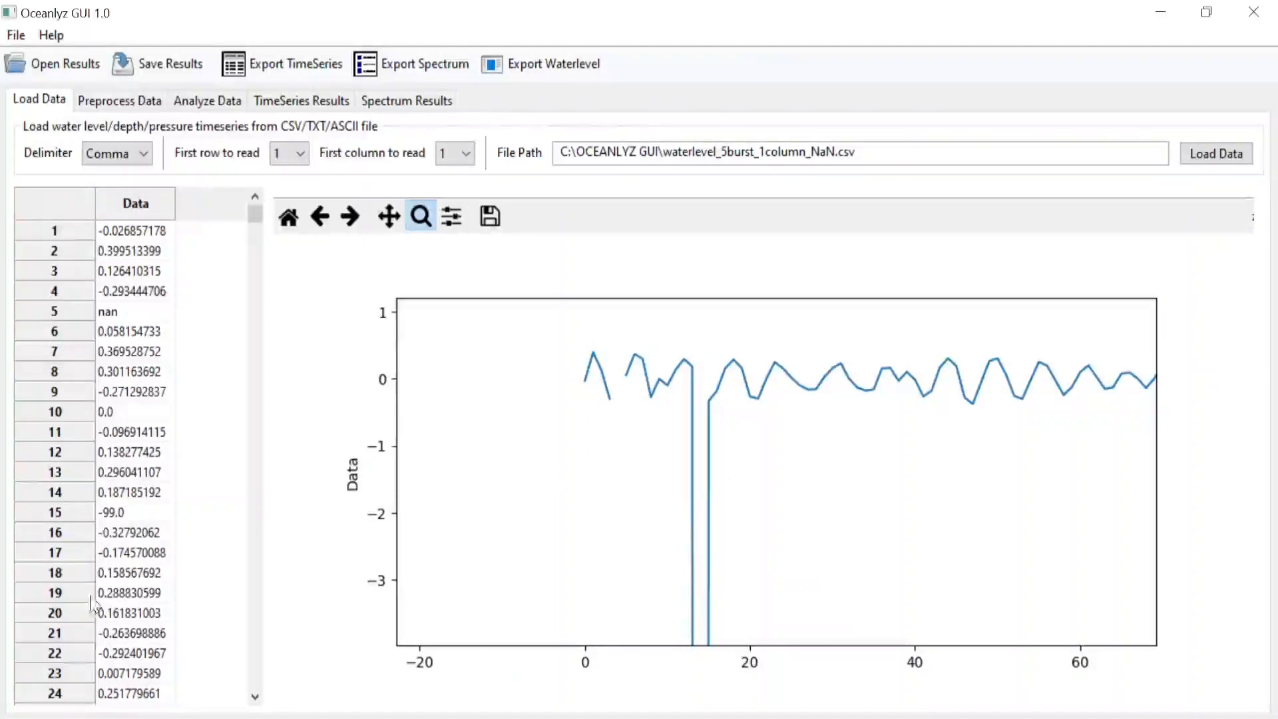
Review the NaN interpolation methods in the preprocessing section, keep linear, and check the loaded data for NaN values.
click(131, 103)
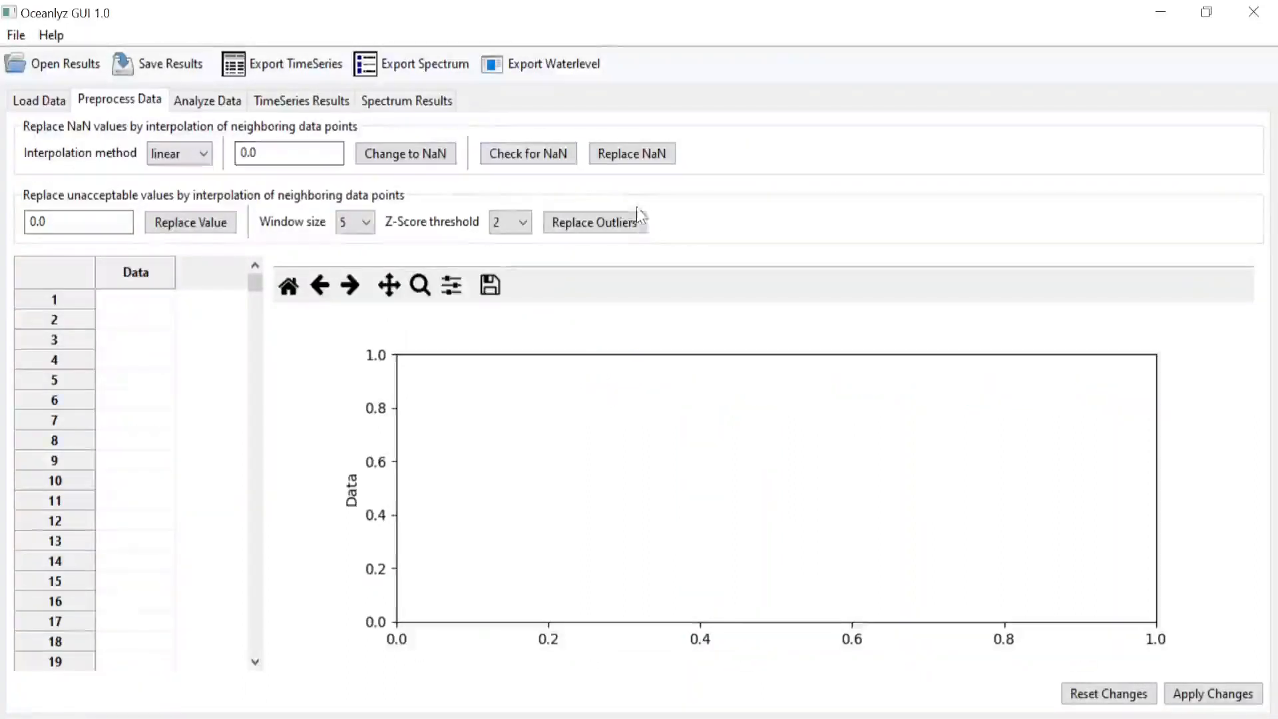
click(209, 157)
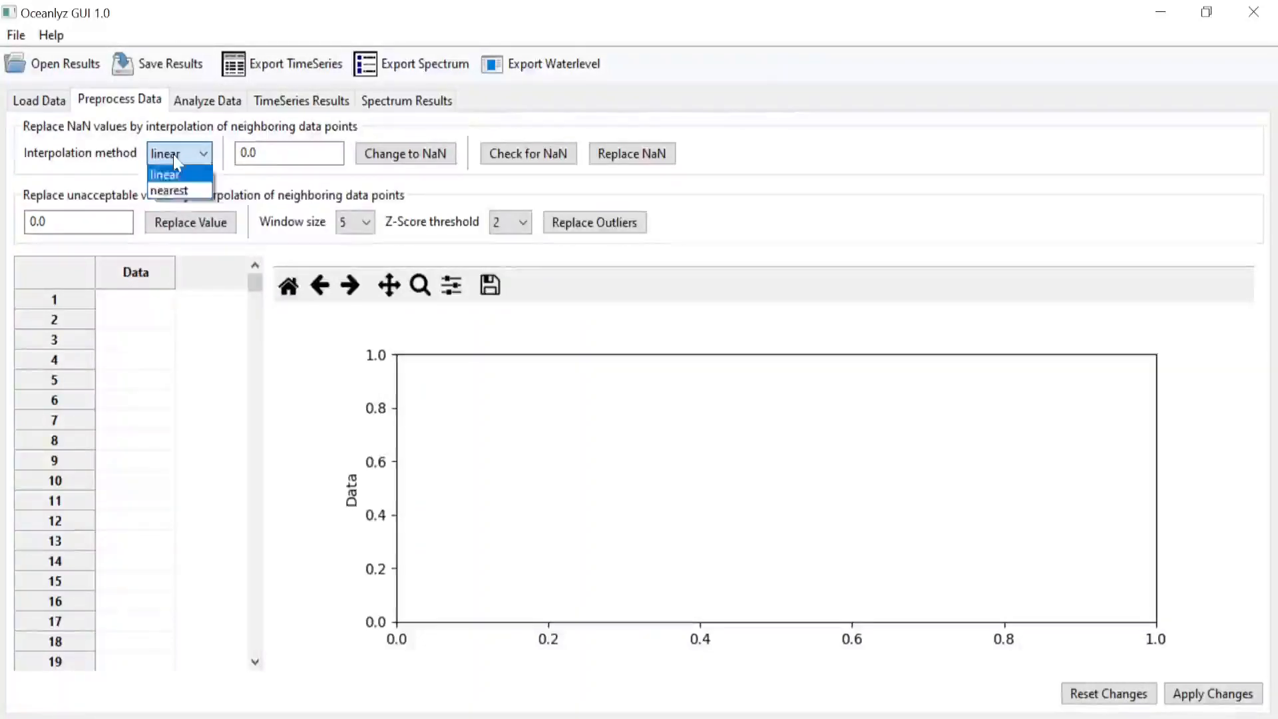
click(173, 156)
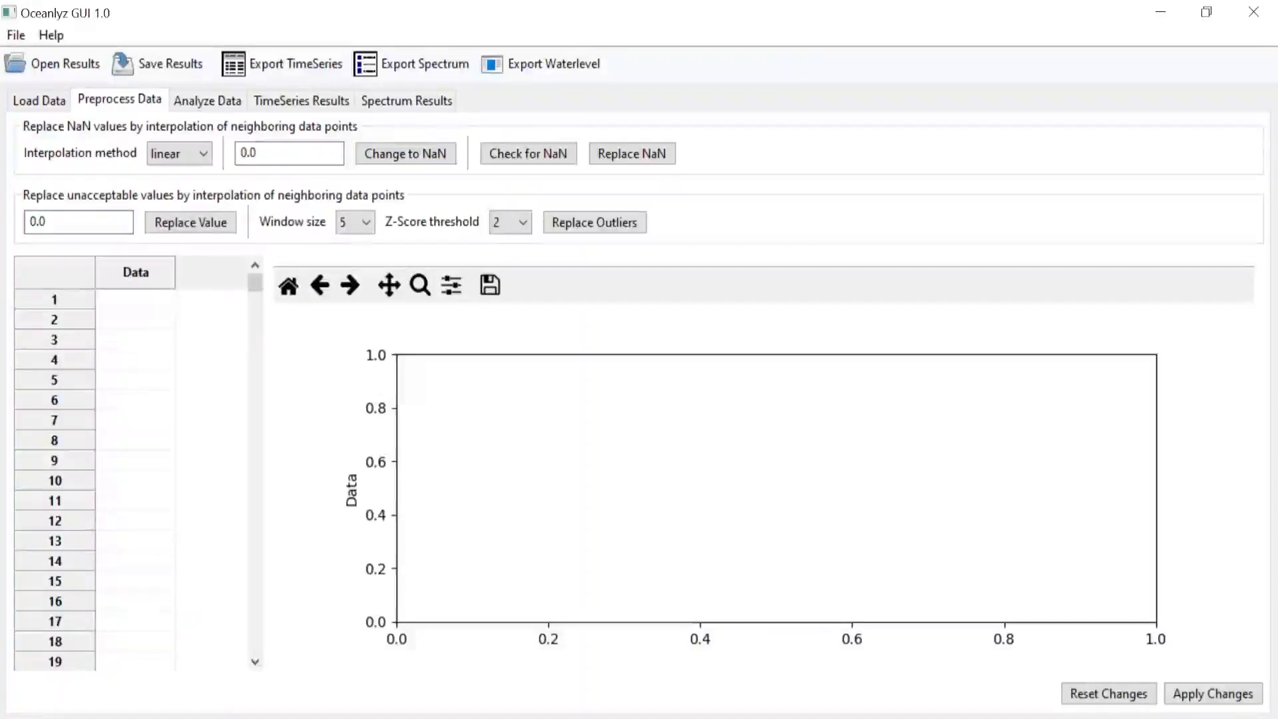
click(393, 155)
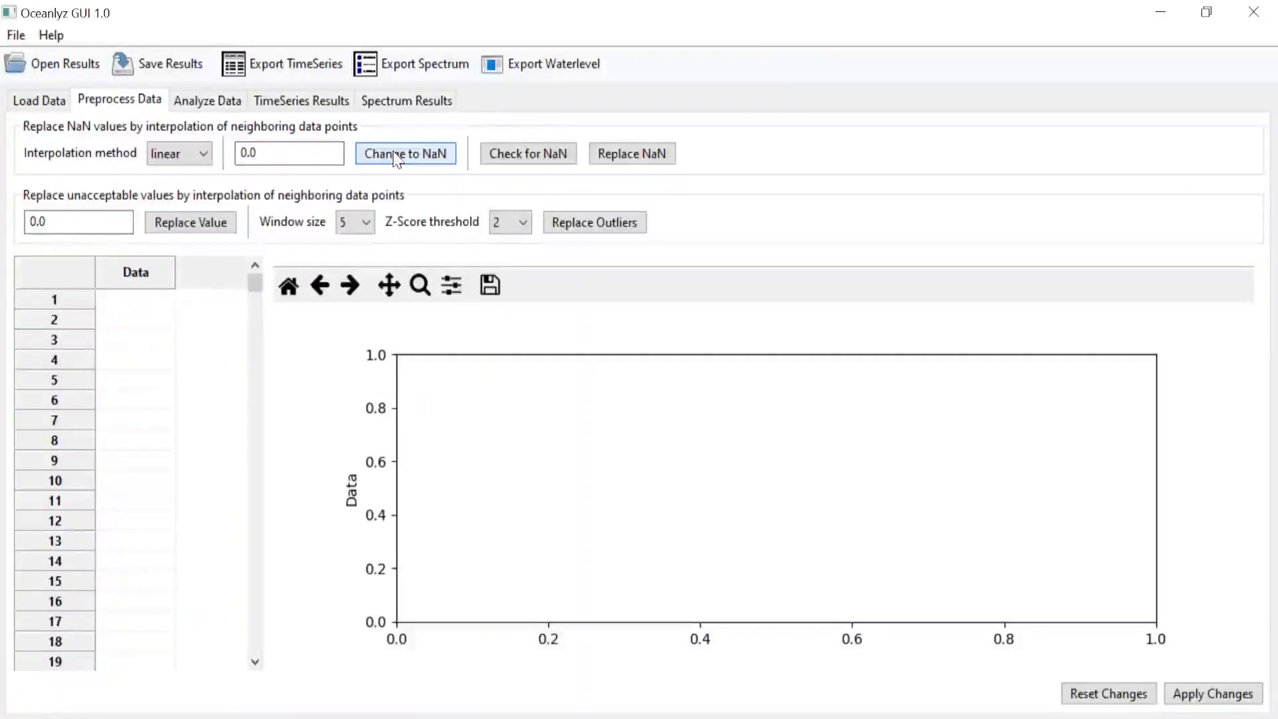
click(524, 151)
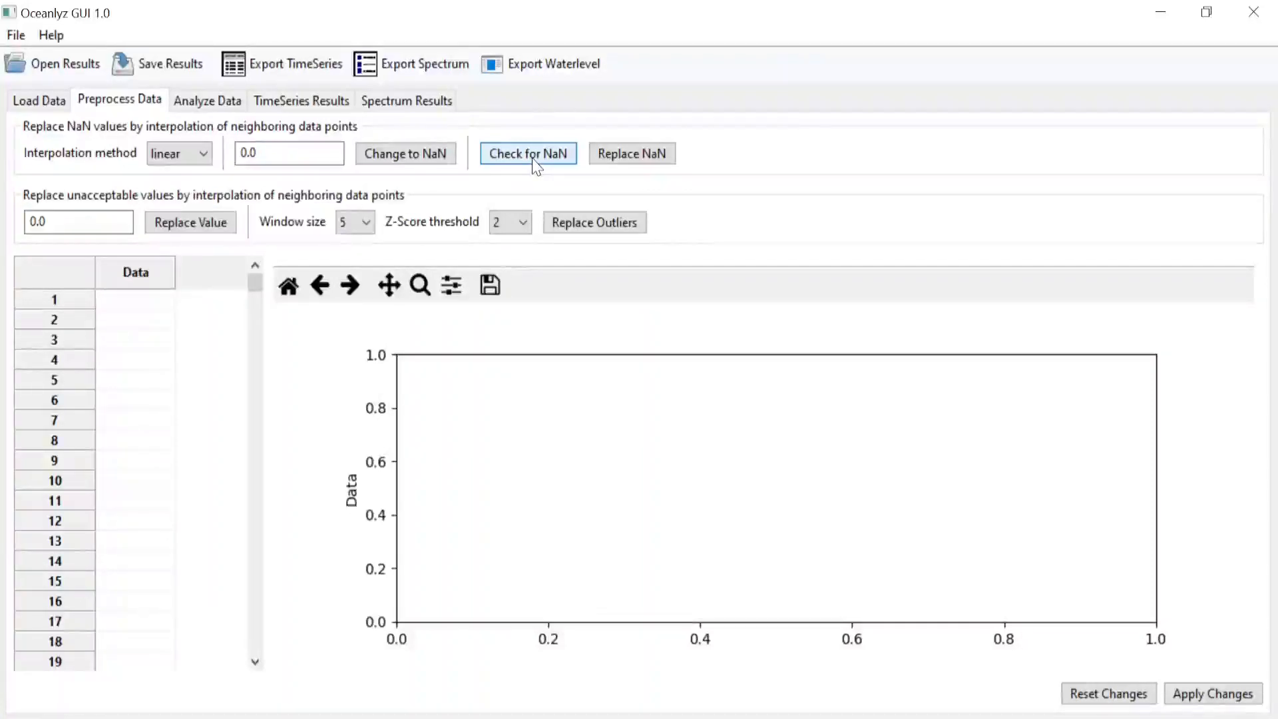
click(534, 164)
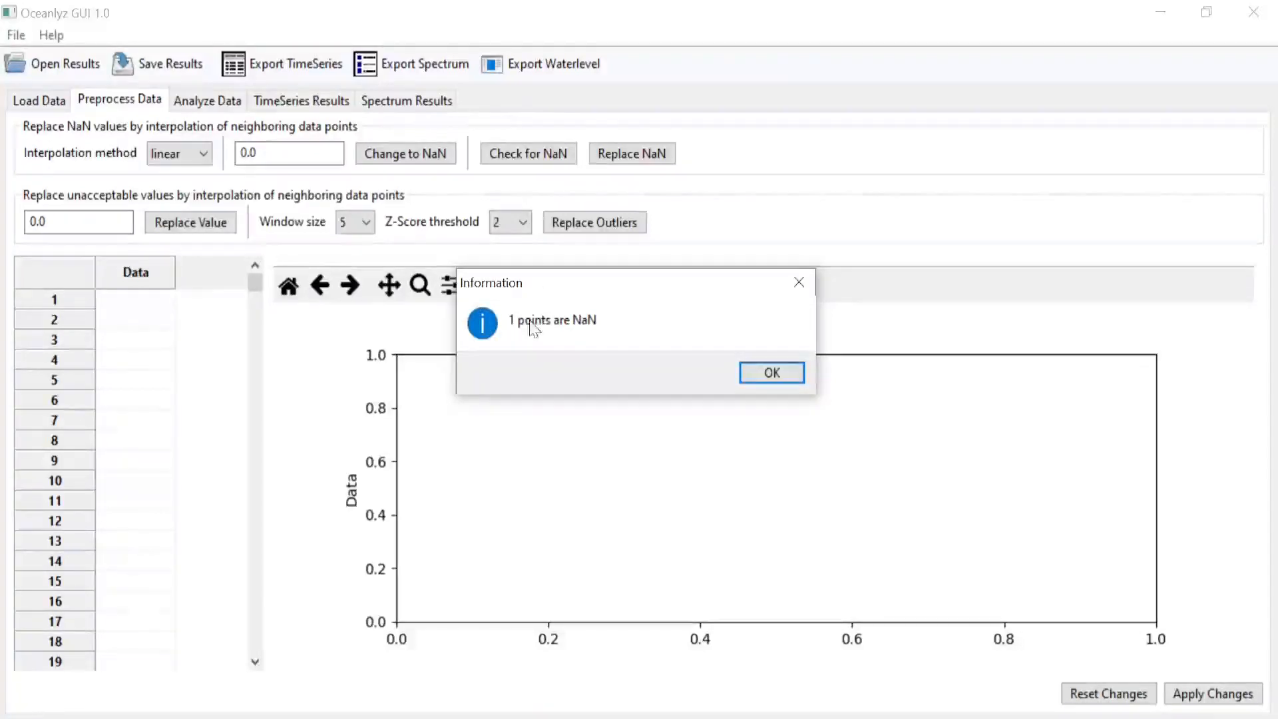
click(768, 375)
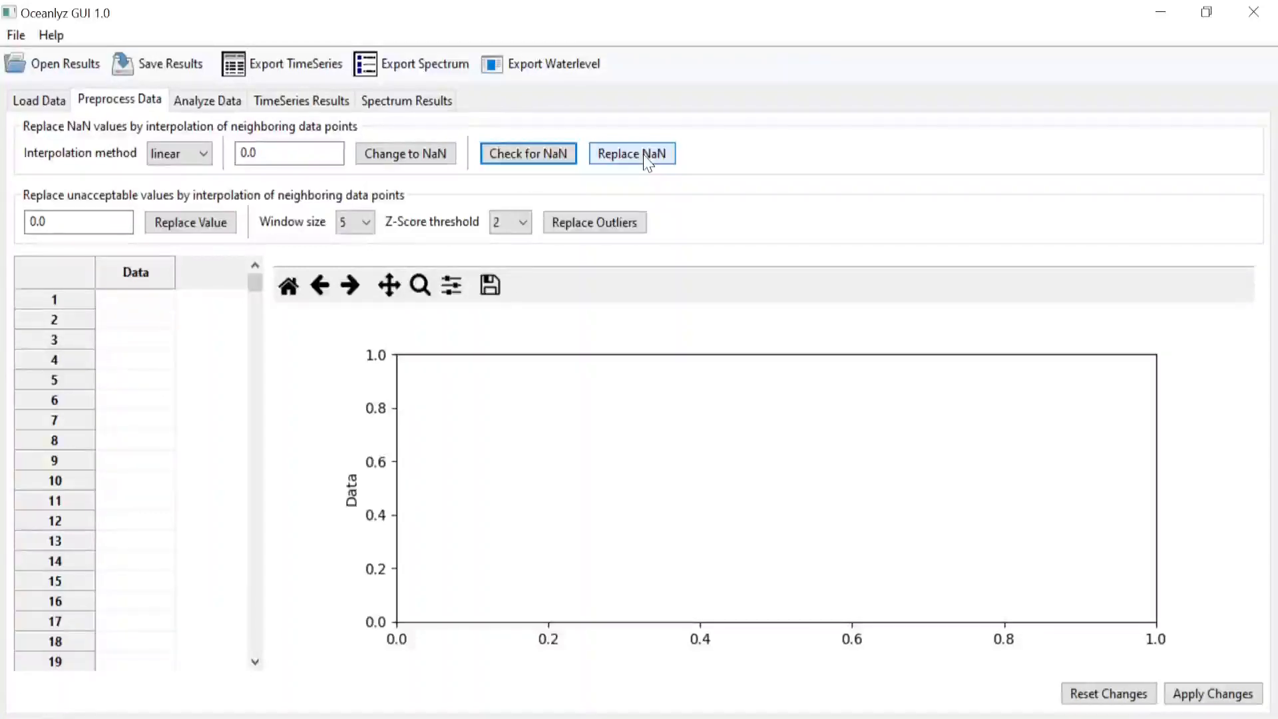
Replace the NaN values by linear interpolation and compare row 5 with the originally loaded data.
click(41, 104)
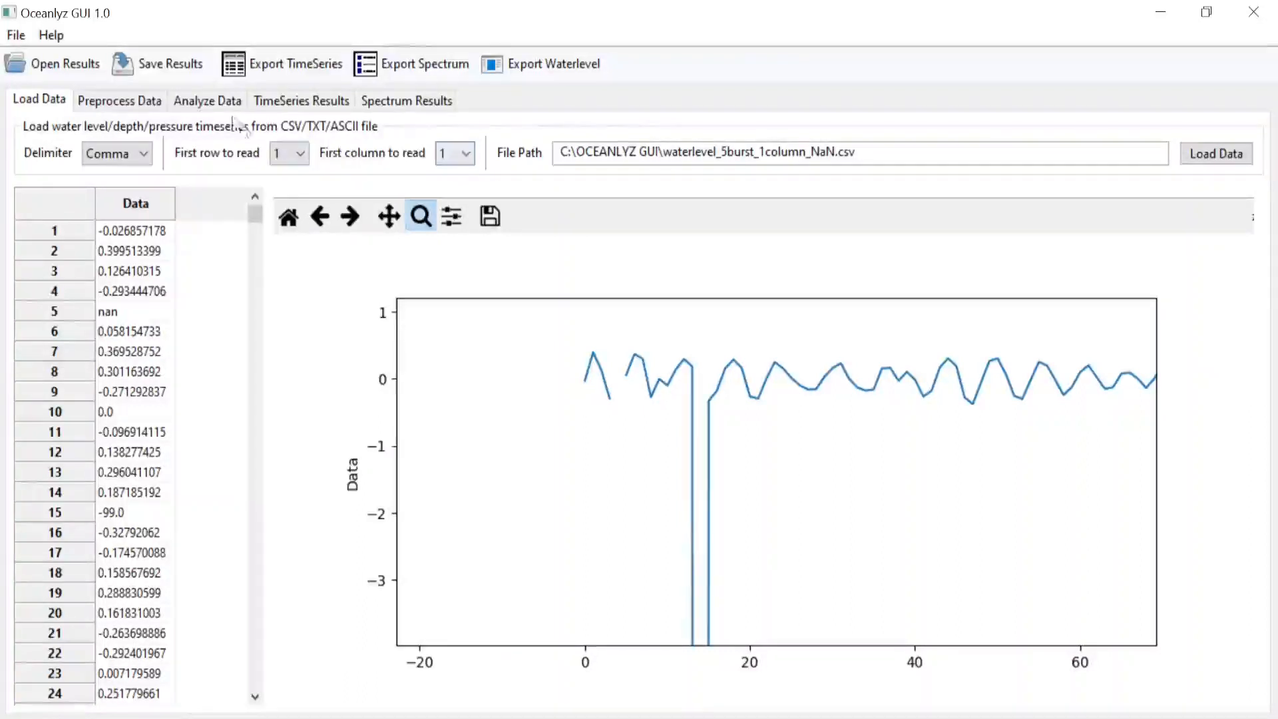
click(141, 101)
click(633, 157)
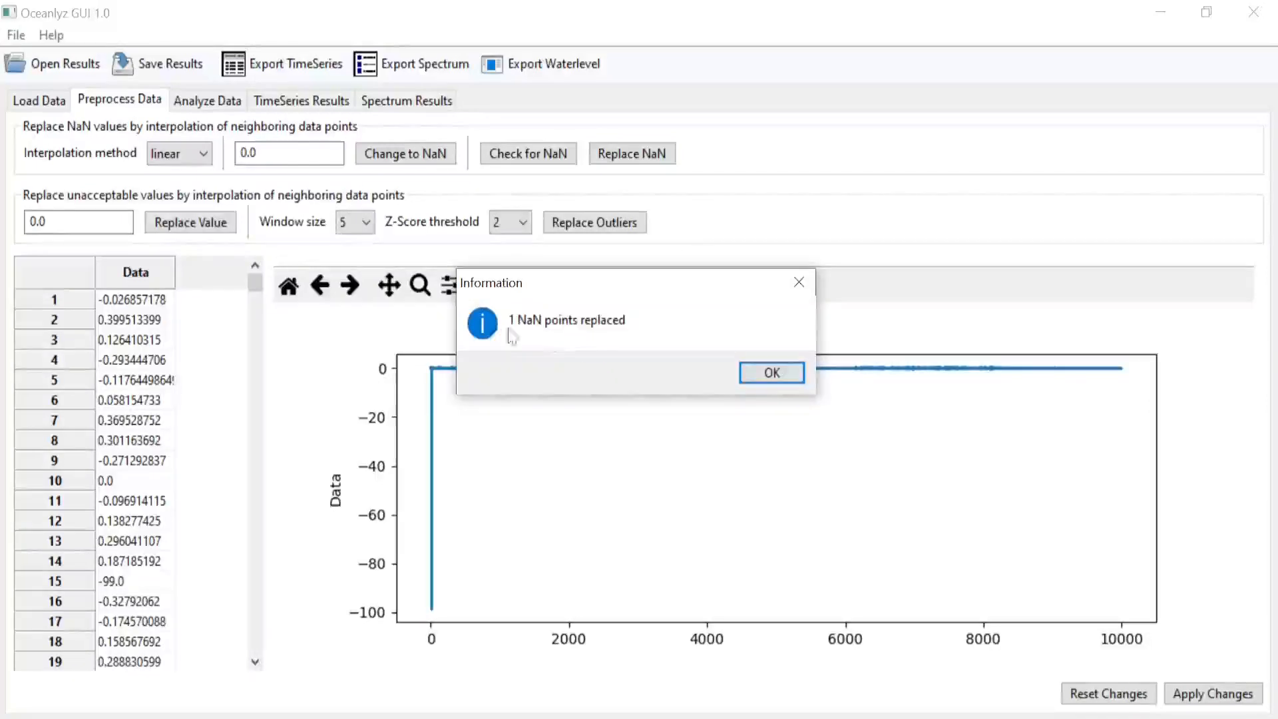
click(771, 372)
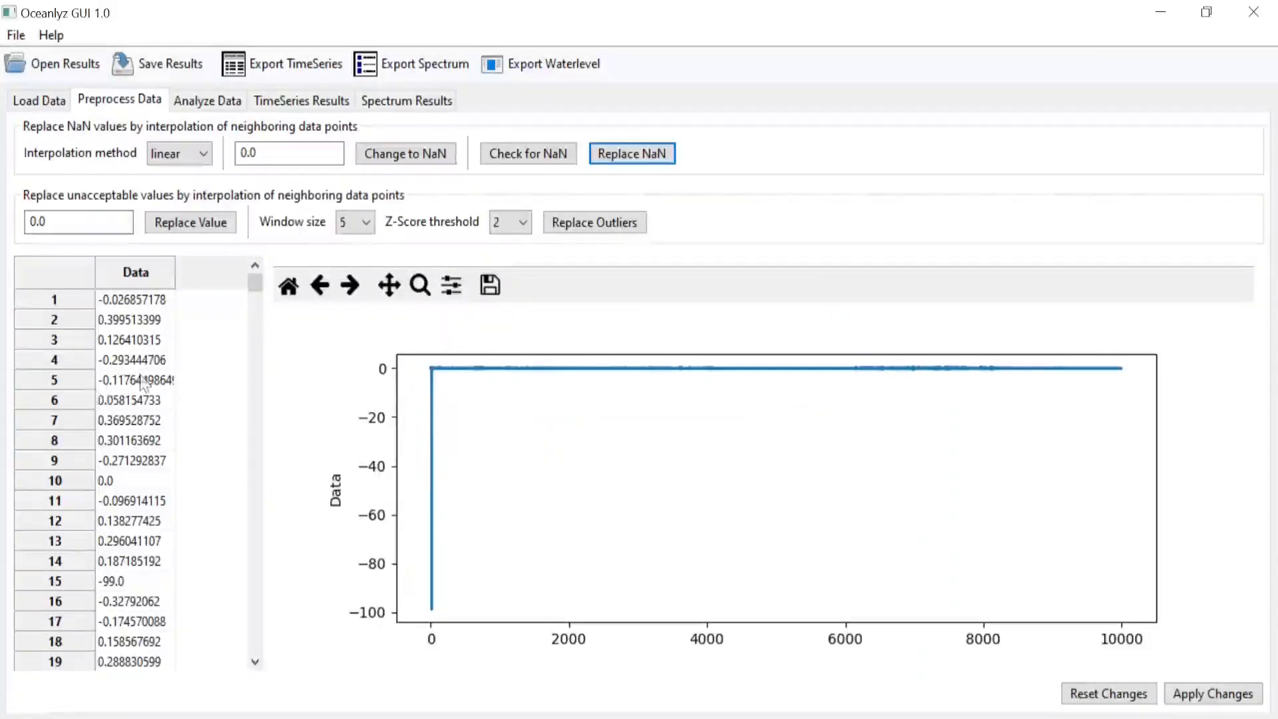
click(39, 100)
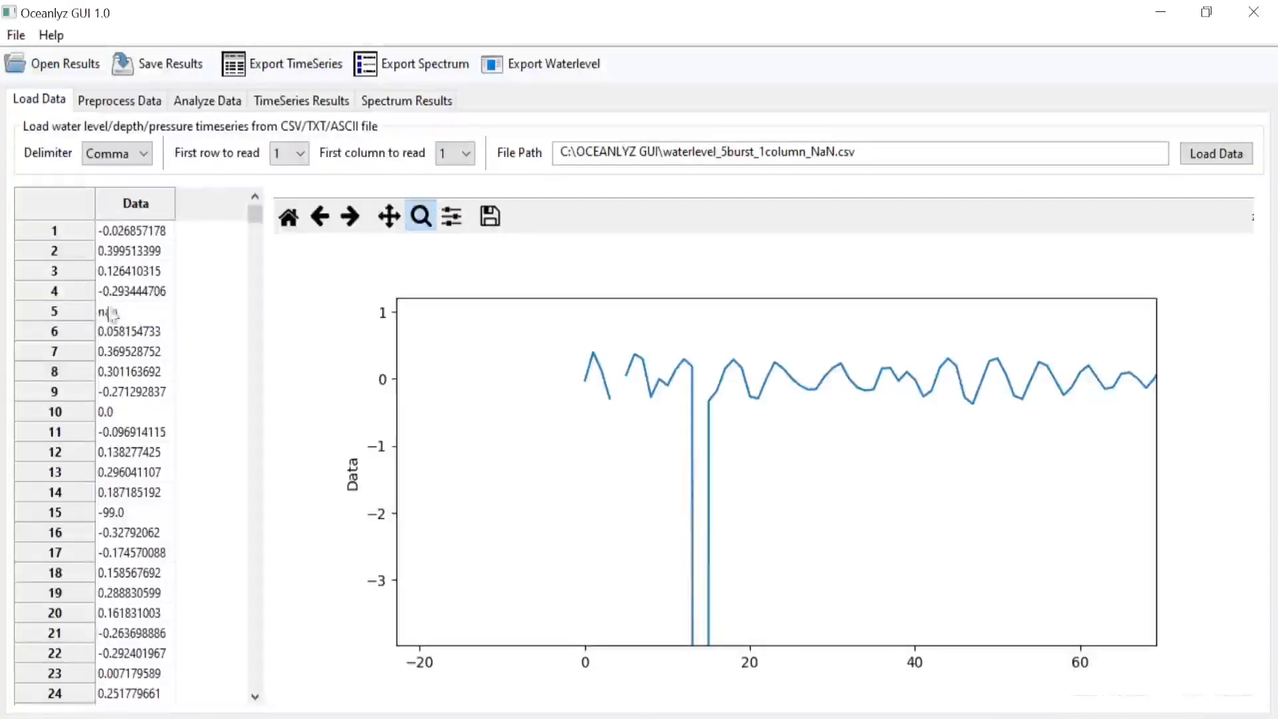
click(130, 100)
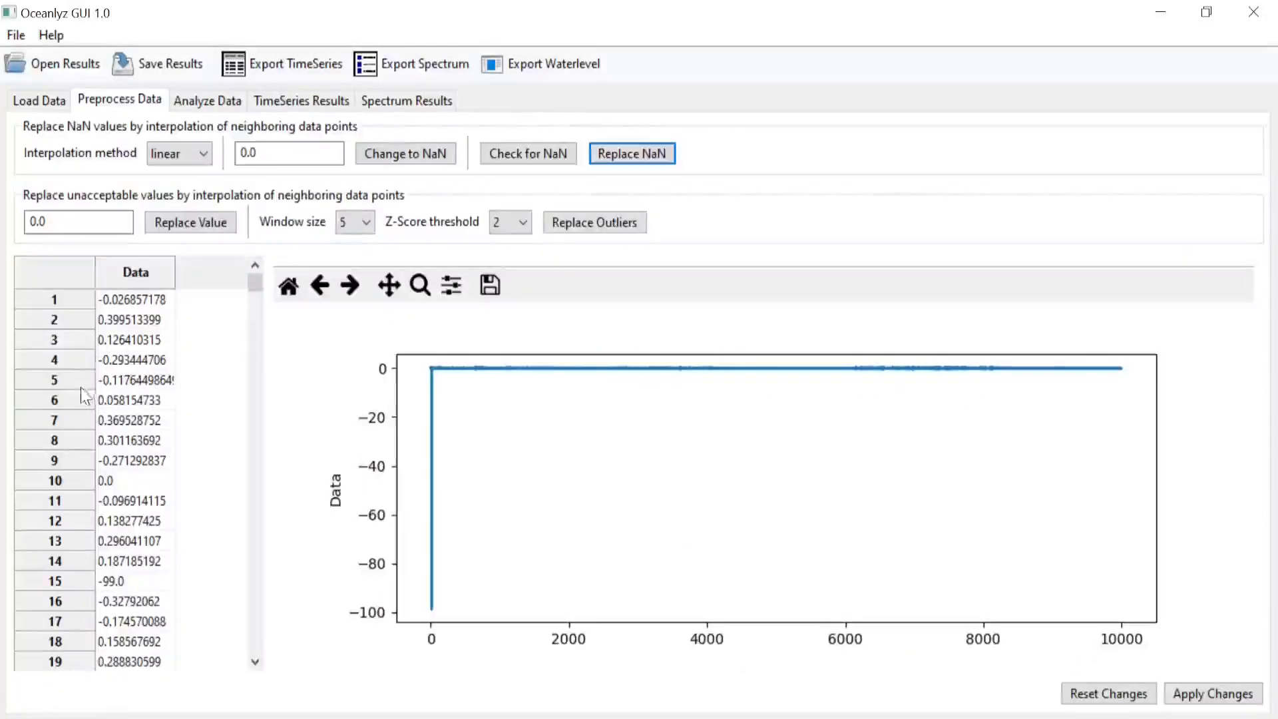
click(113, 381)
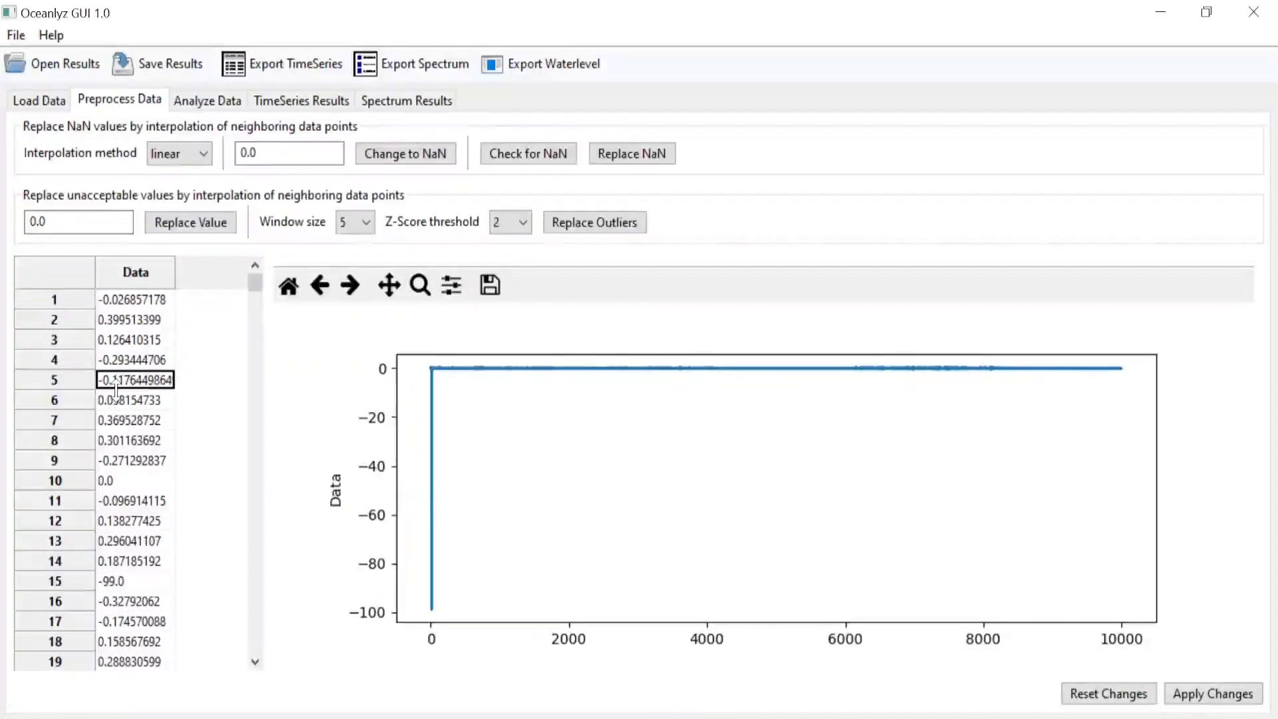
Recheck row 10 in the loaded data and replace the unacceptable value 0.0 by interpolating neighboring points.
click(33, 101)
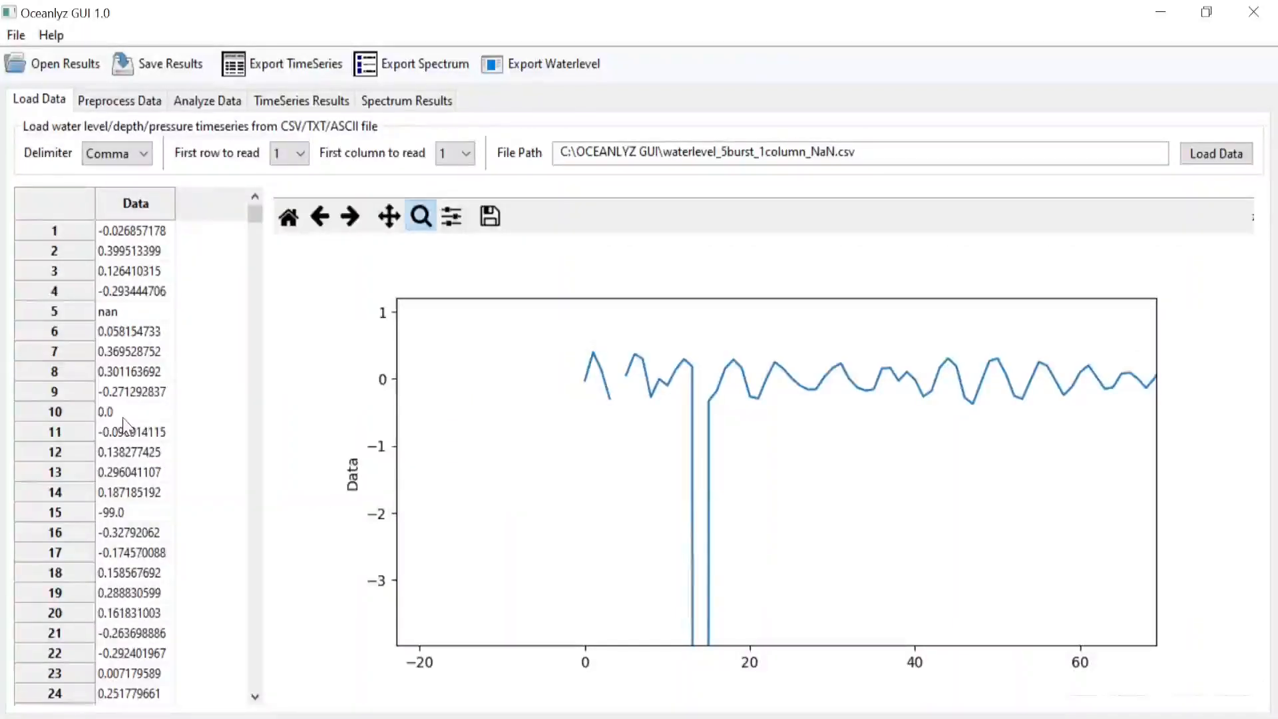
click(119, 101)
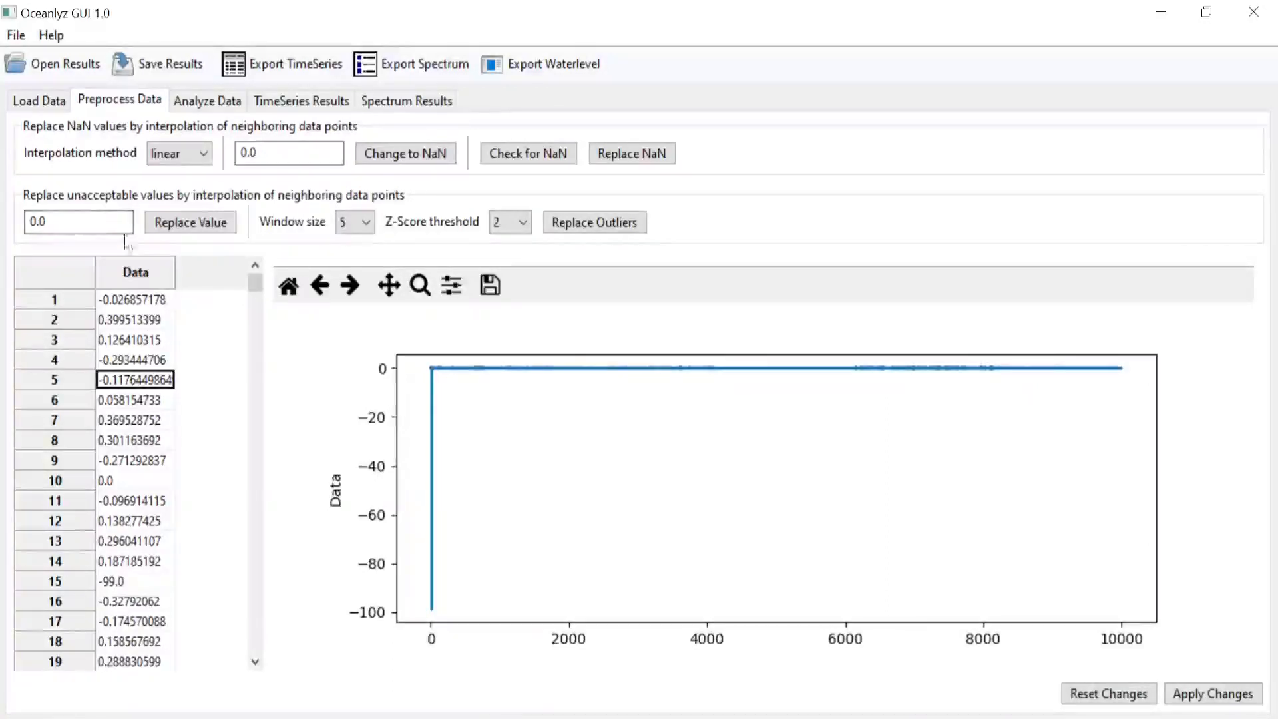
click(192, 223)
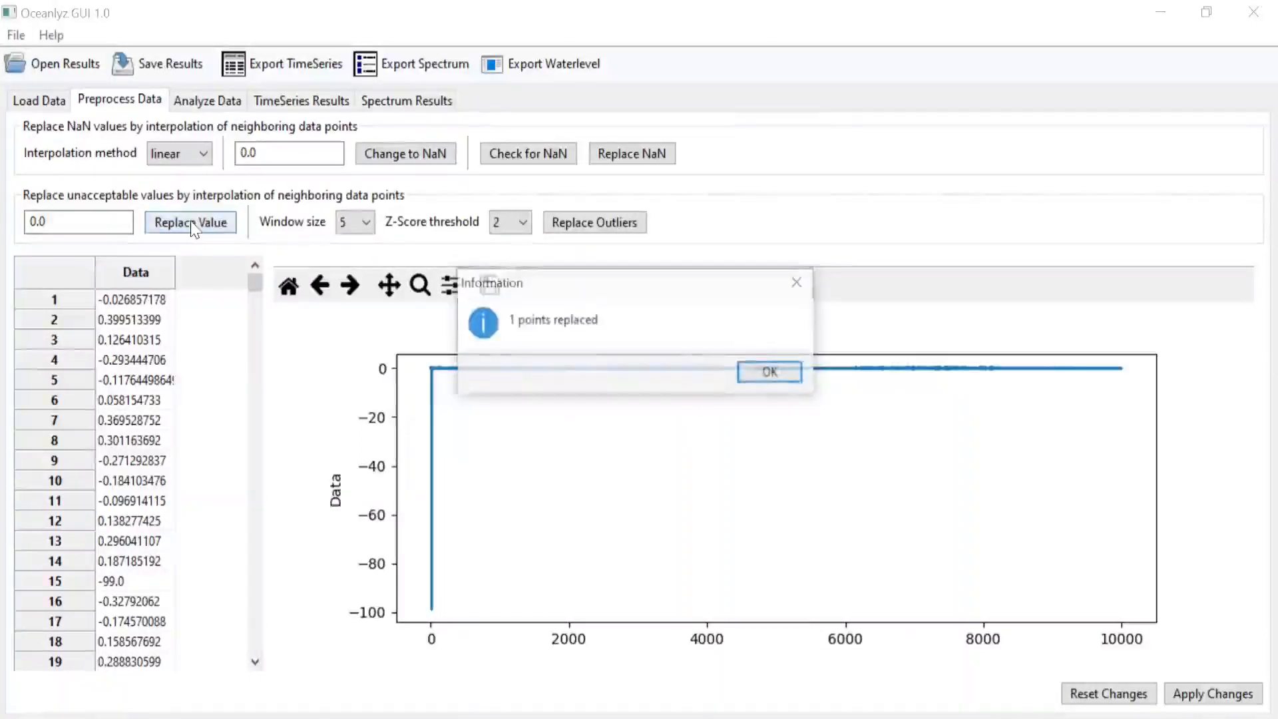
click(772, 374)
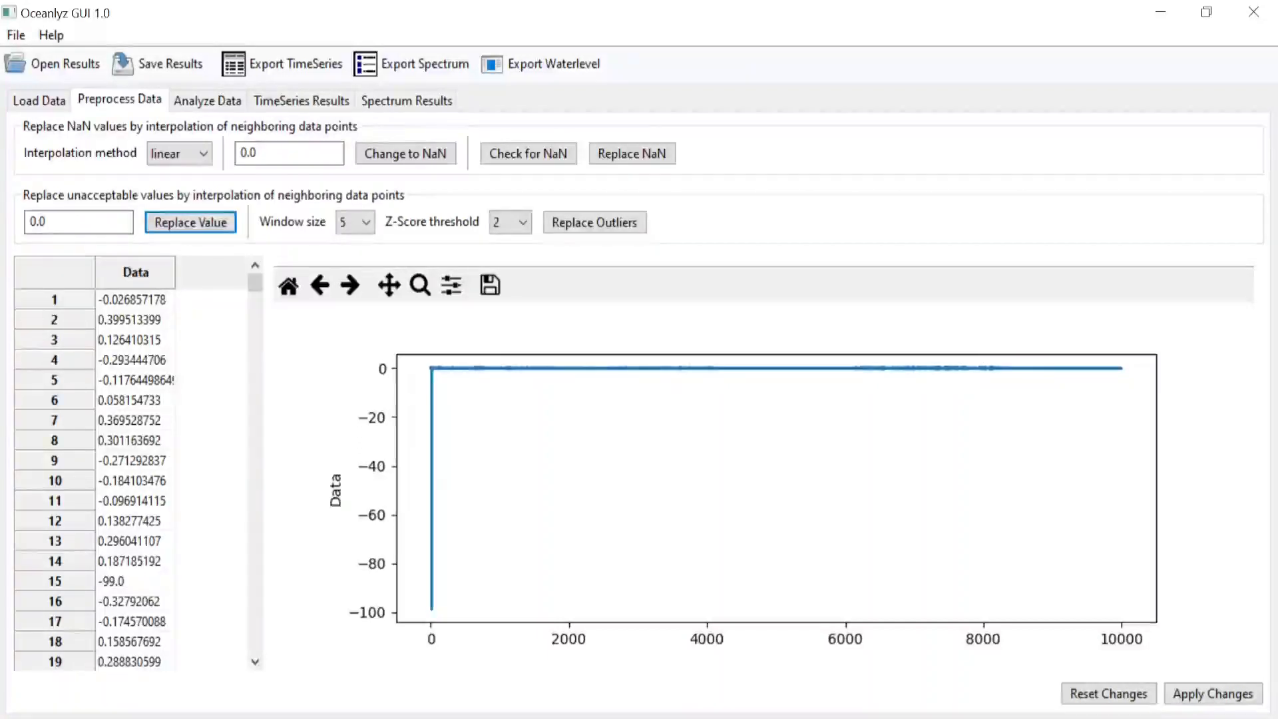
Set the unacceptable value to -99.0 and replace it by interpolating neighboring data points.
click(36, 222)
key(BackSpace)
text(-99)
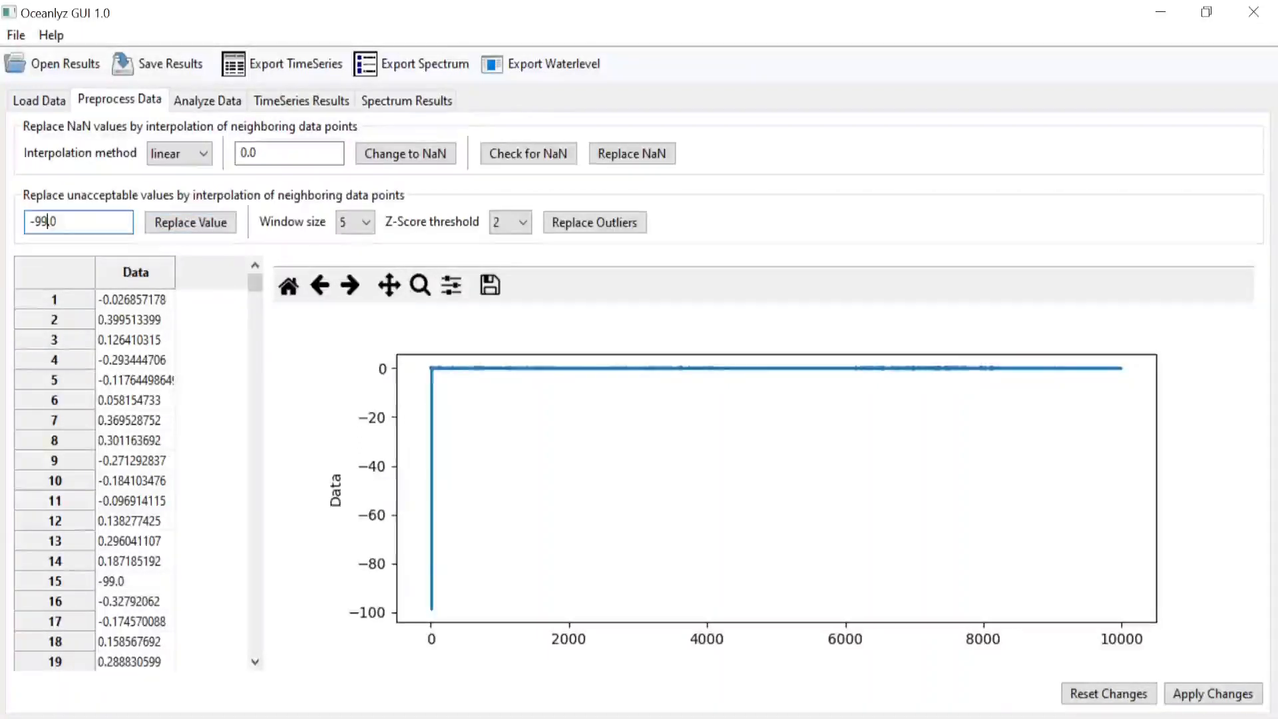
click(194, 227)
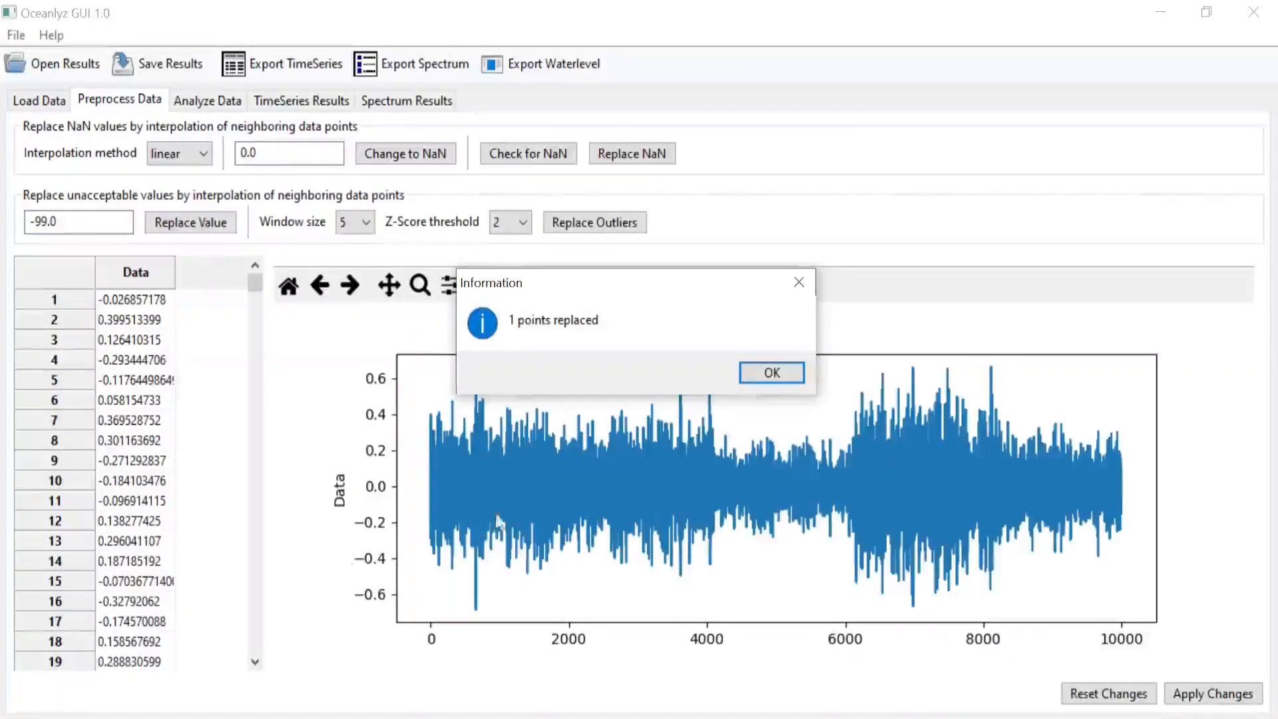
click(769, 373)
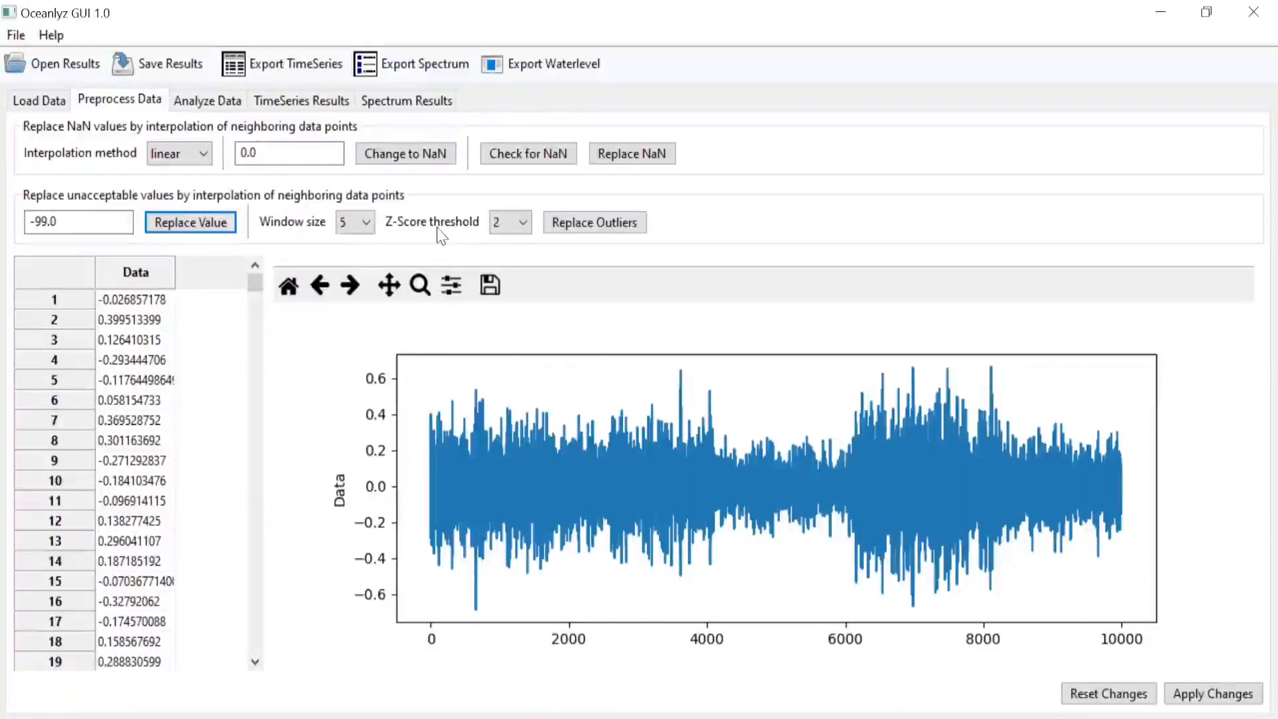
Review the window size and Z-score threshold options for replacing outliers, keeping 5 and 2.
click(366, 225)
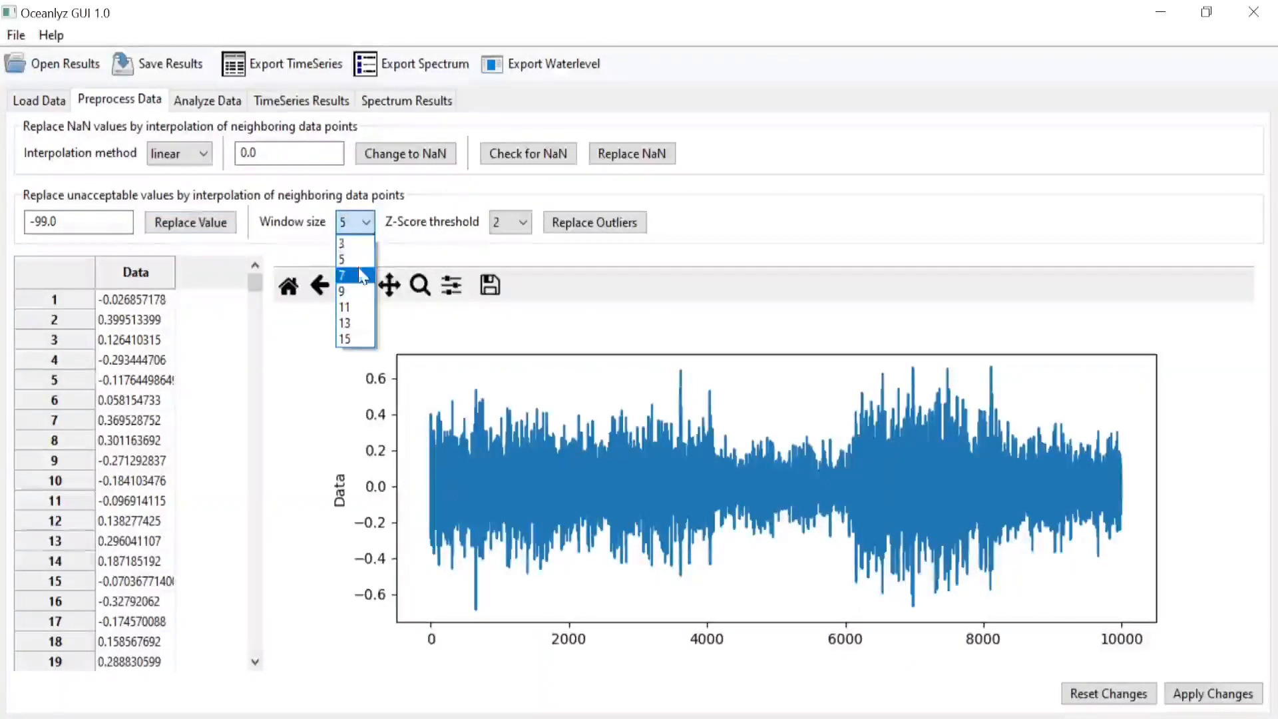
click(402, 237)
click(513, 222)
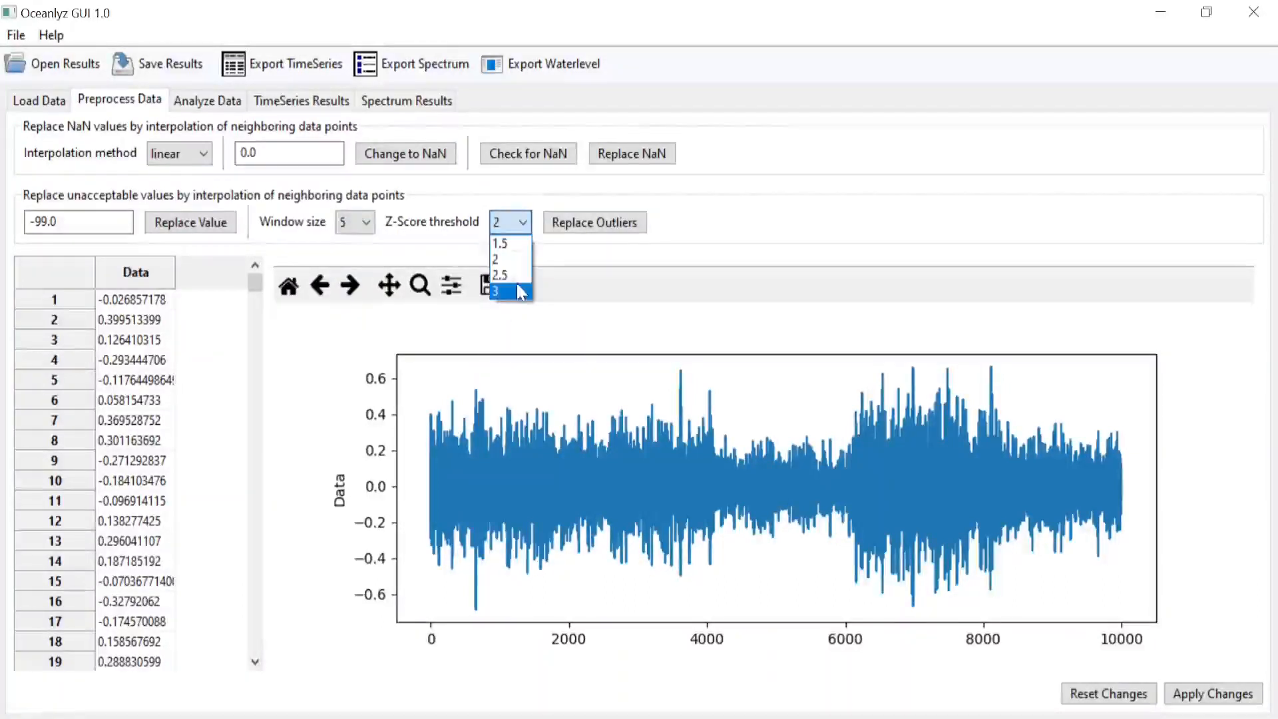
click(732, 221)
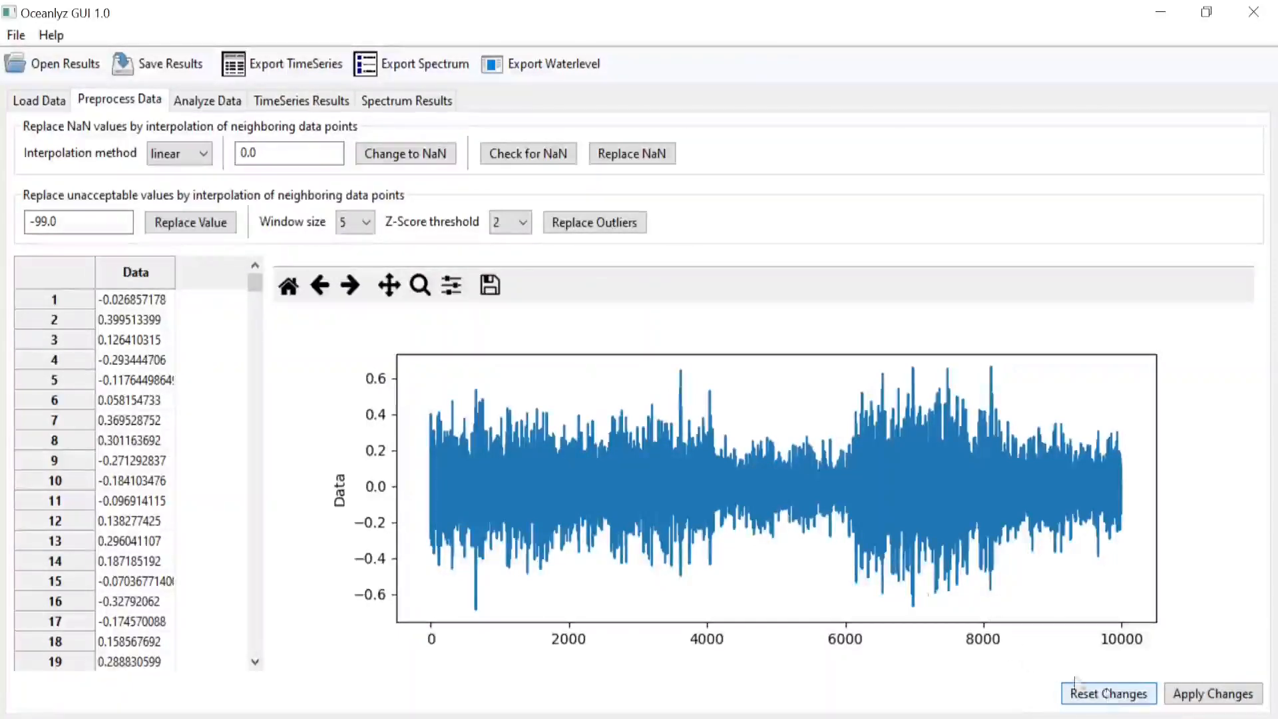
Apply the preprocessing changes to the data, comparing the cleaned series with the originally loaded data.
click(58, 103)
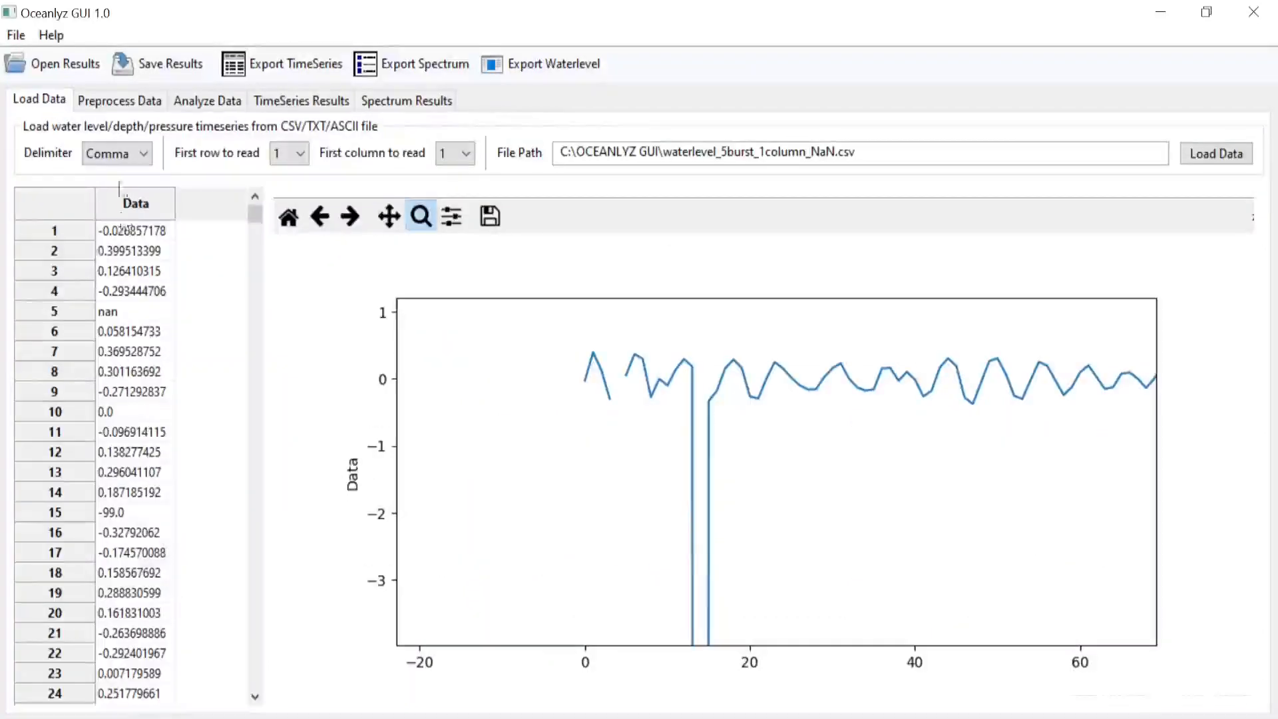
click(117, 104)
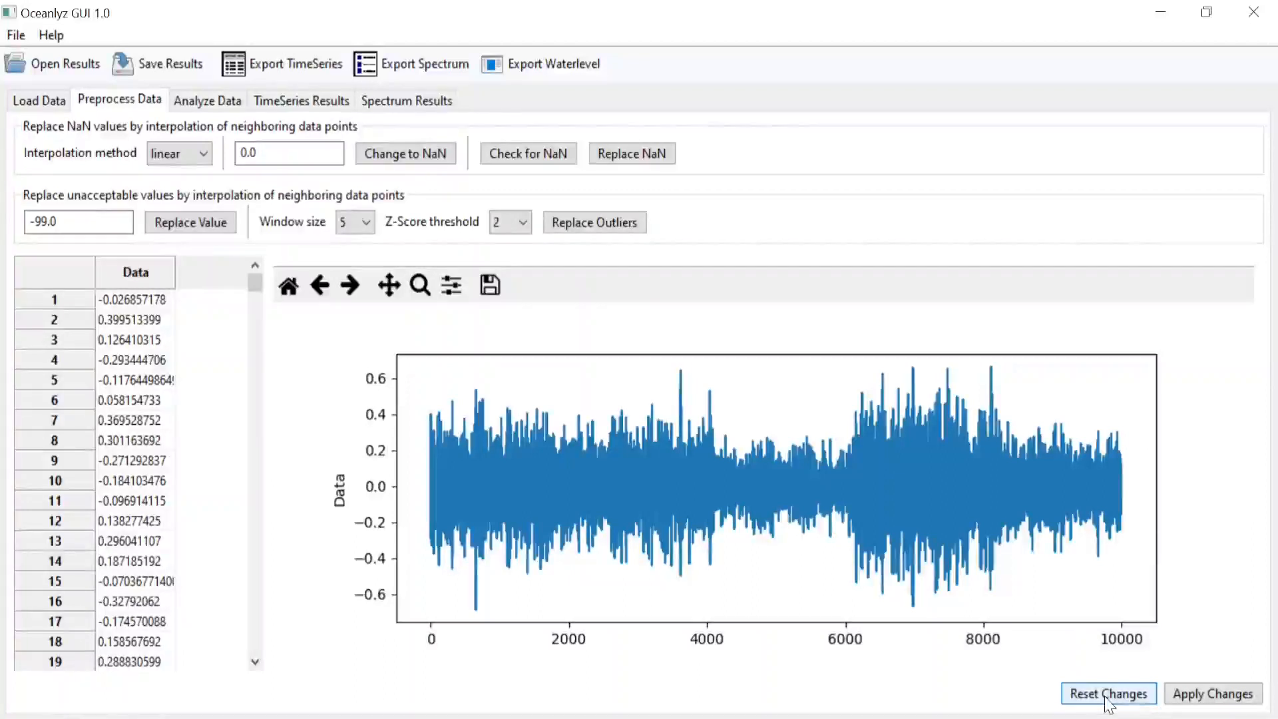
click(1214, 695)
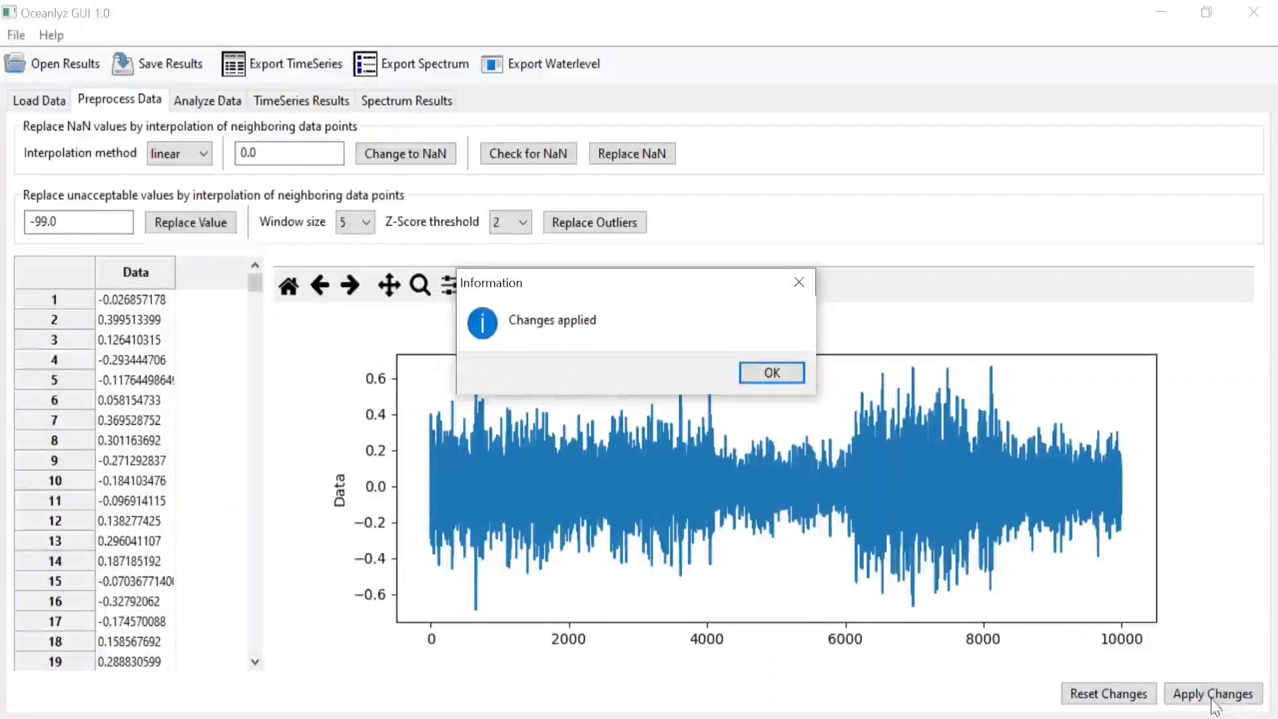
click(779, 375)
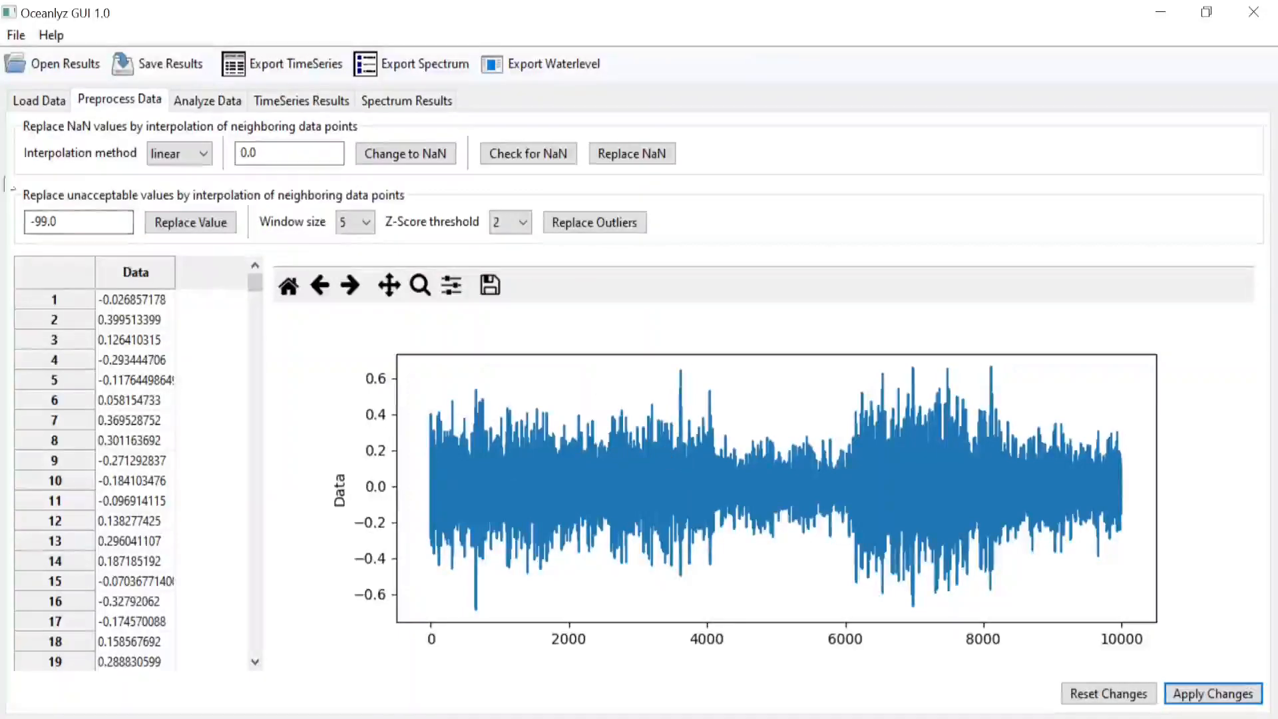
click(36, 103)
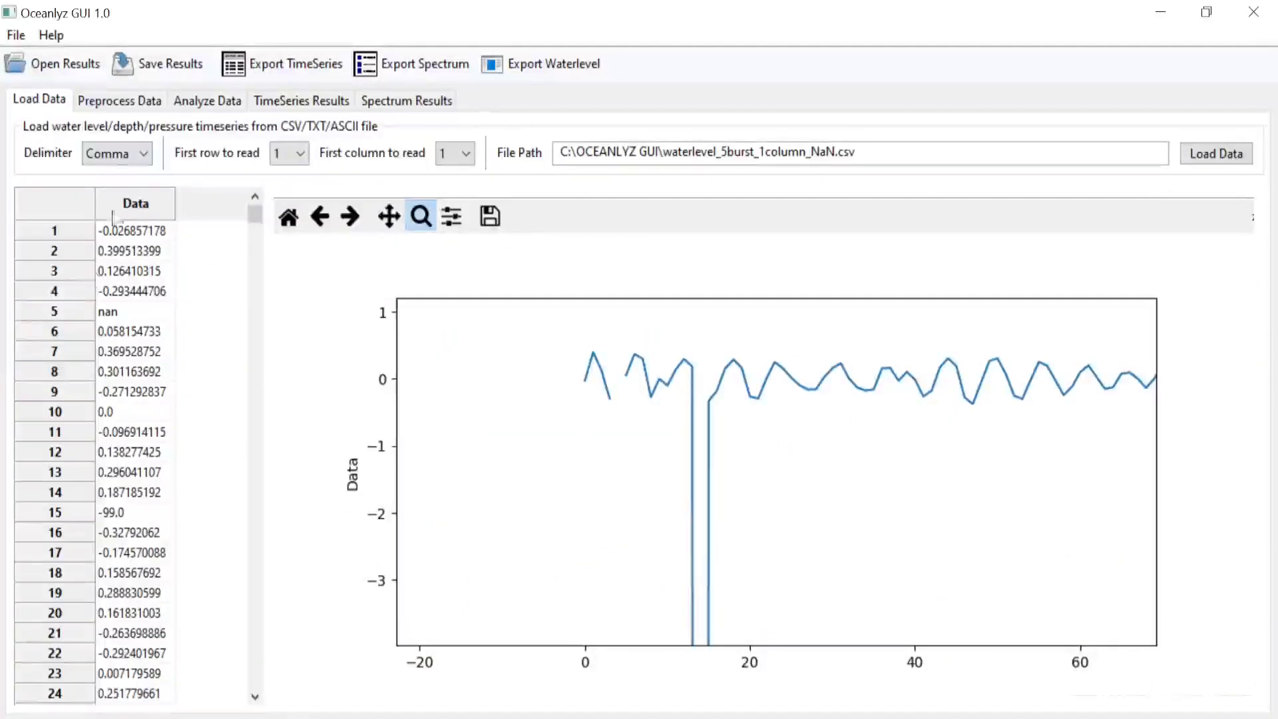
click(110, 103)
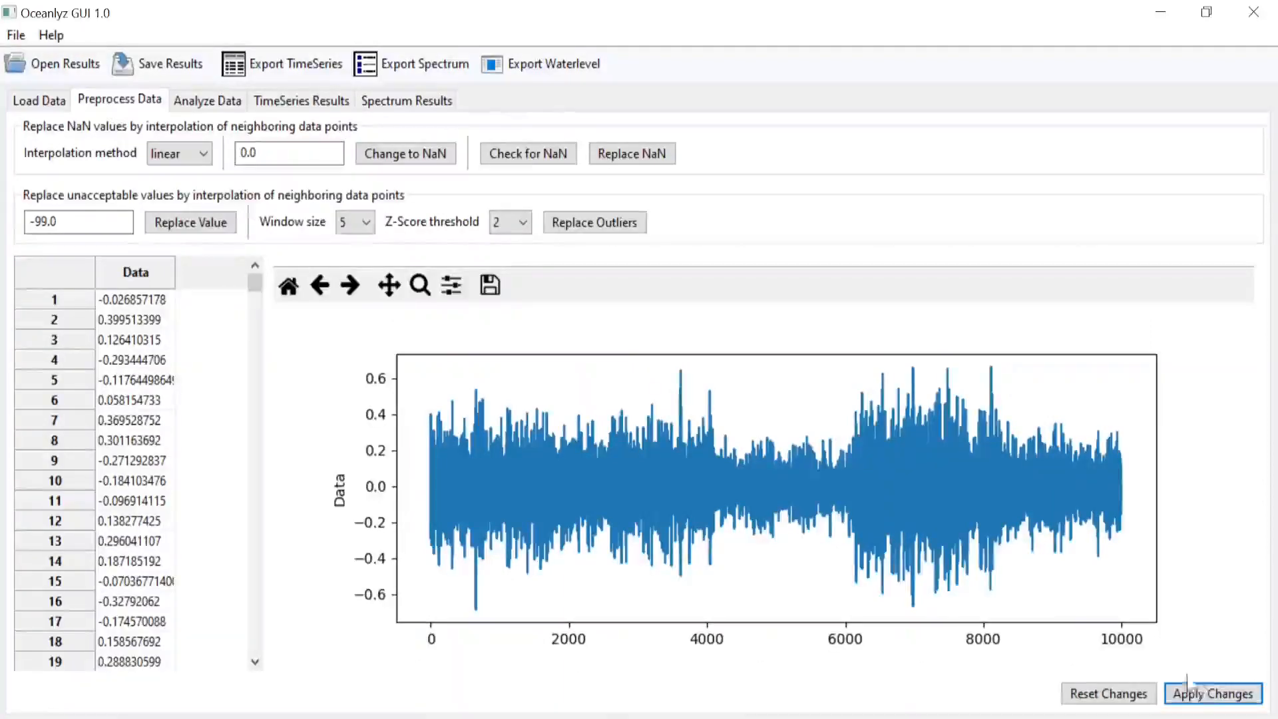
Load waterlevel_5burst_1column.csv as the new input data and check the preprocessing section.
click(39, 100)
click(1202, 165)
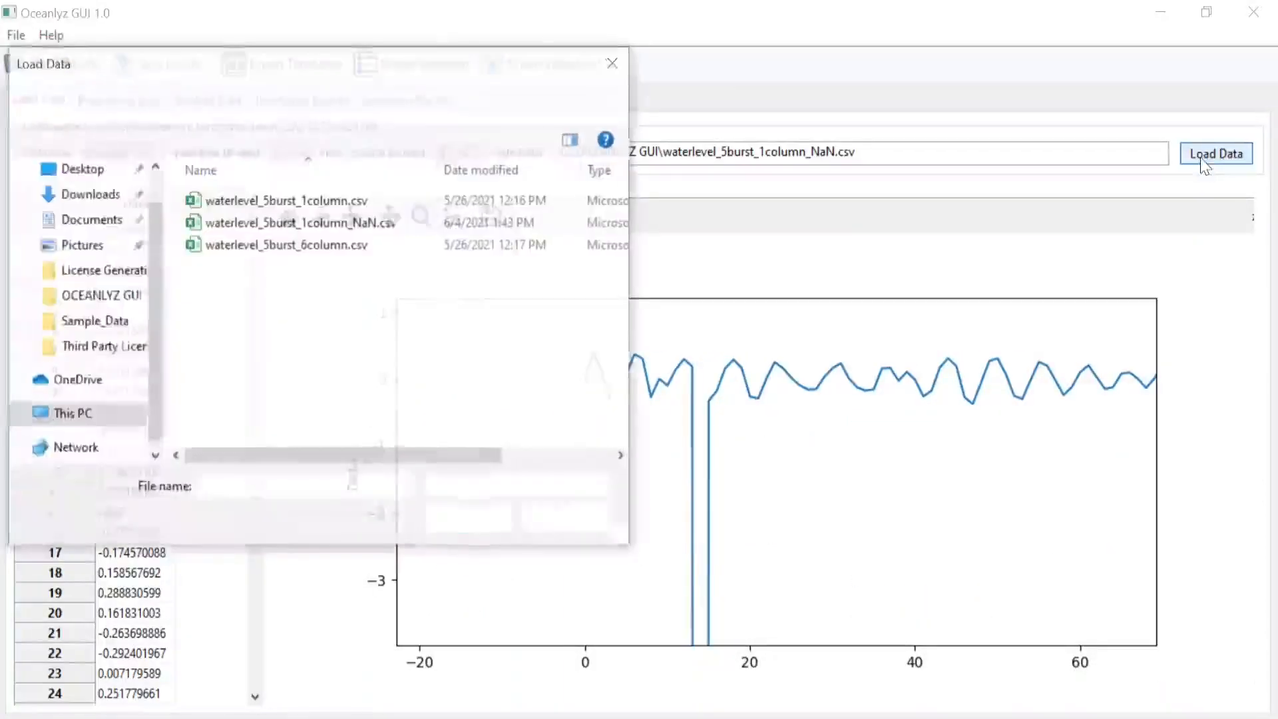
click(315, 202)
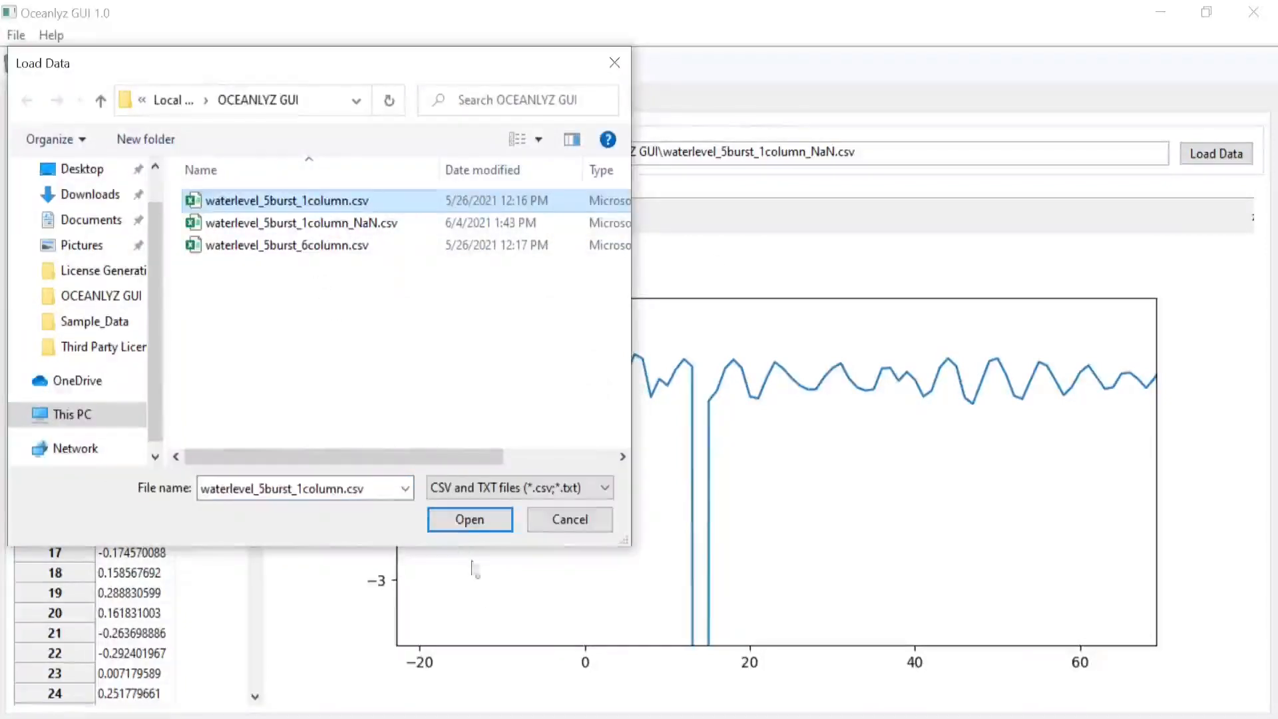
click(469, 523)
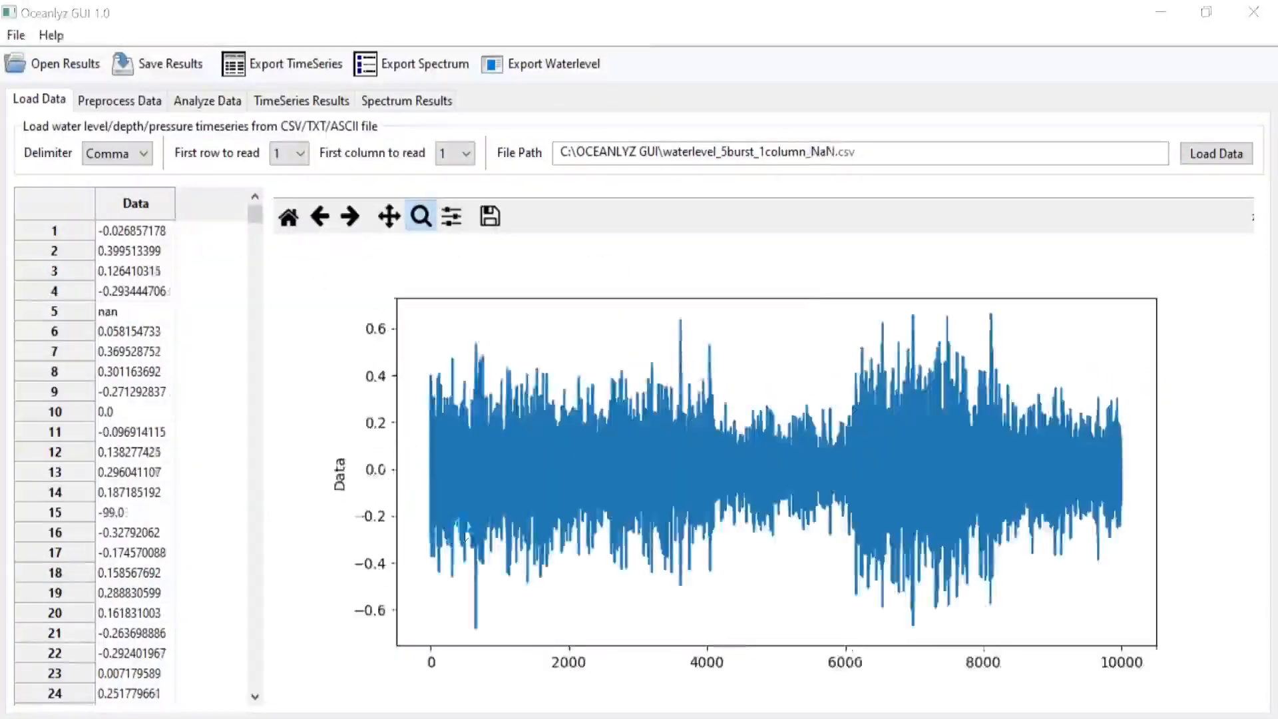
click(781, 376)
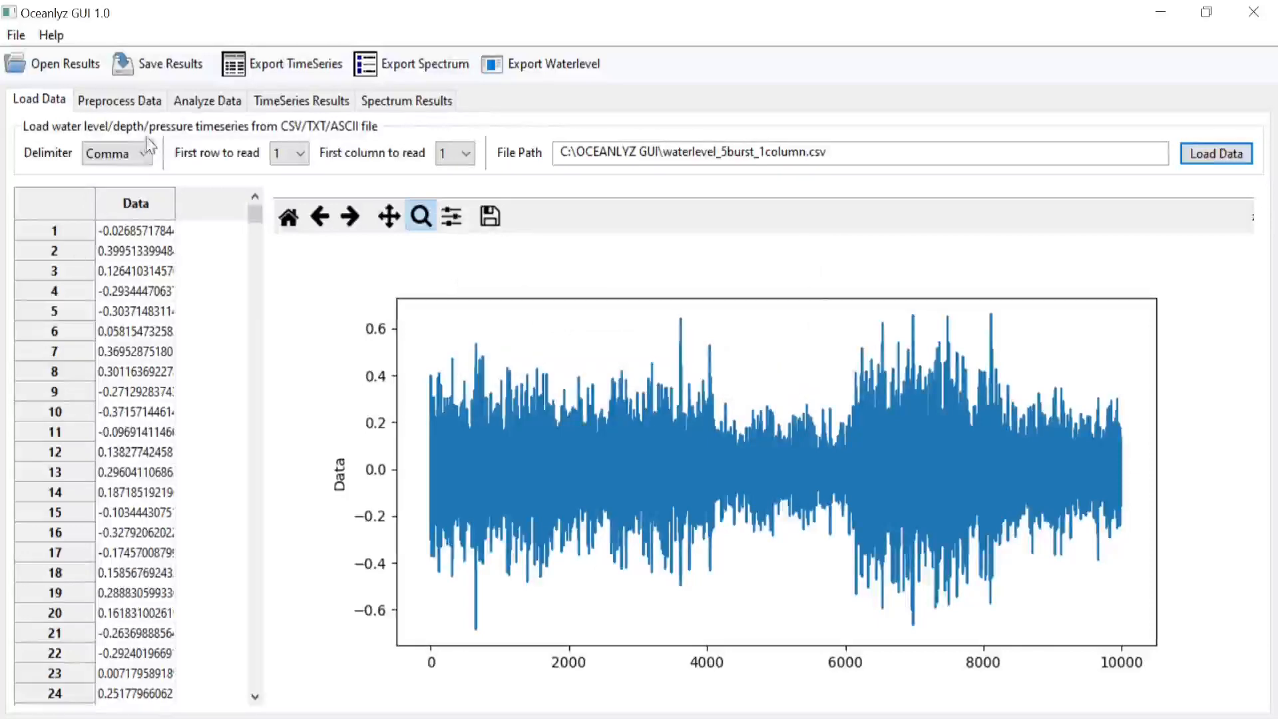
click(131, 101)
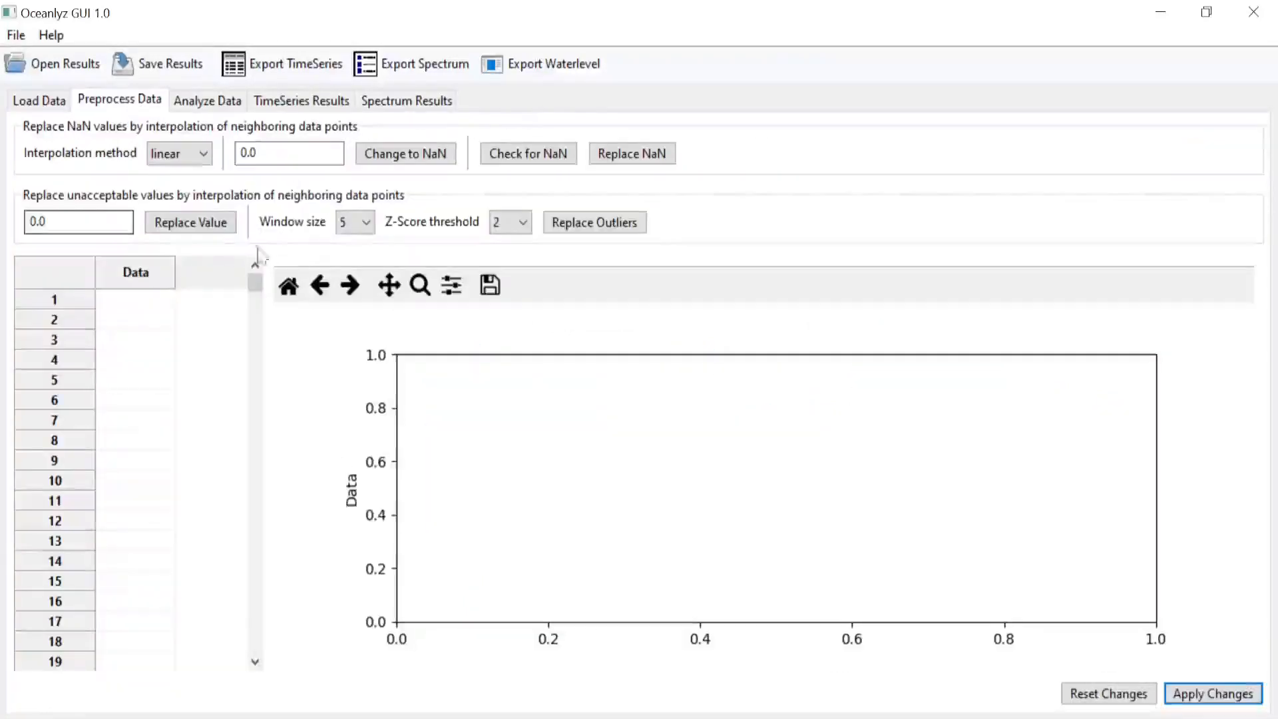
Review the analysis properties against the loaded data and consult the OCEANLYZ documentation in the browser.
click(204, 107)
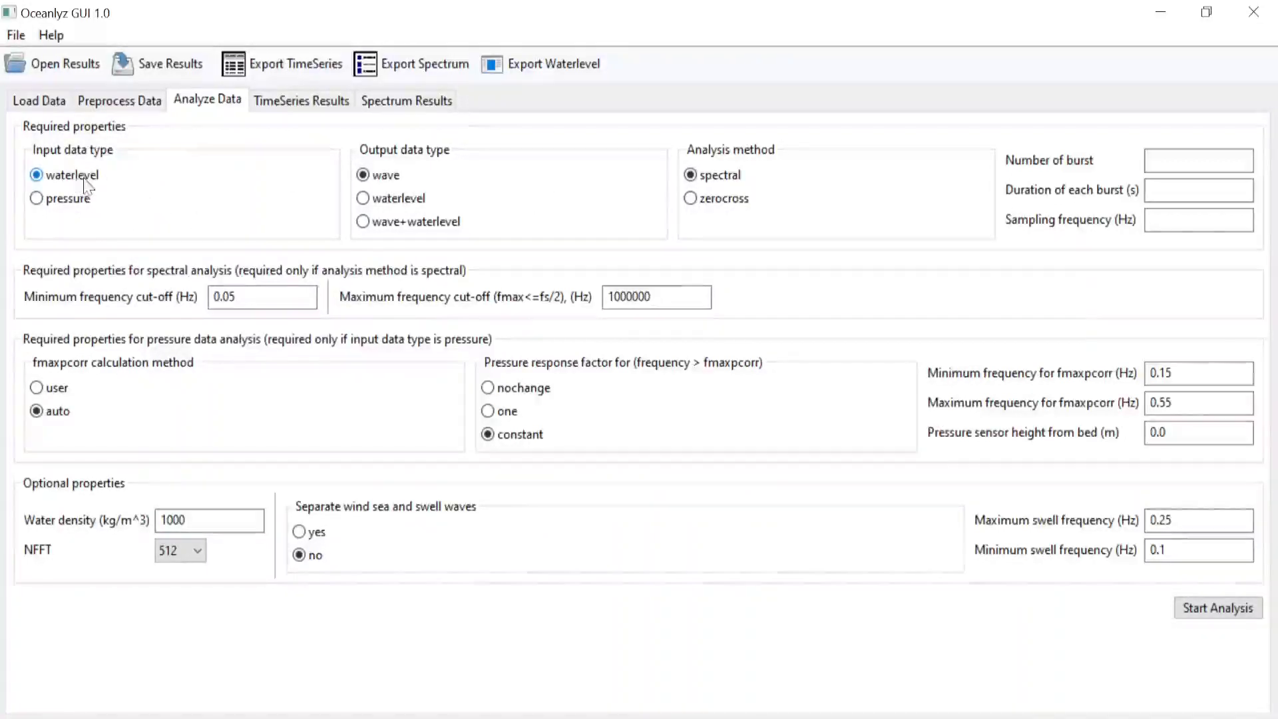
click(38, 100)
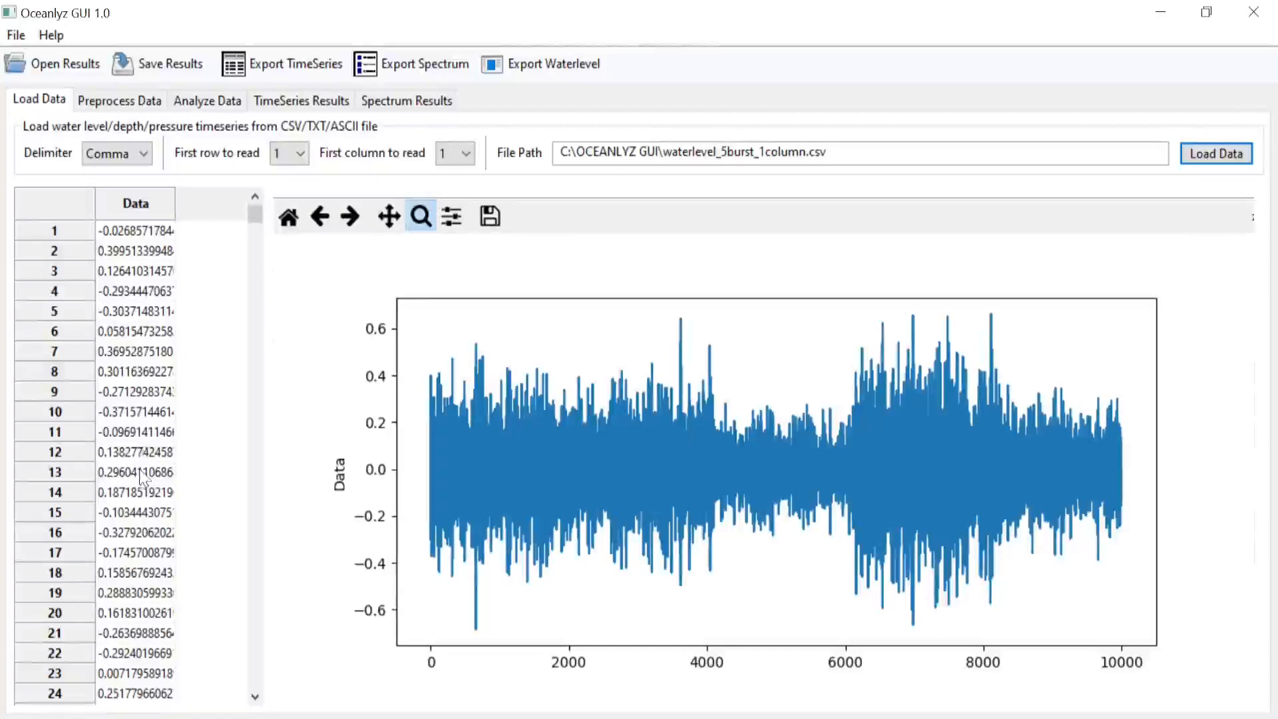
click(207, 100)
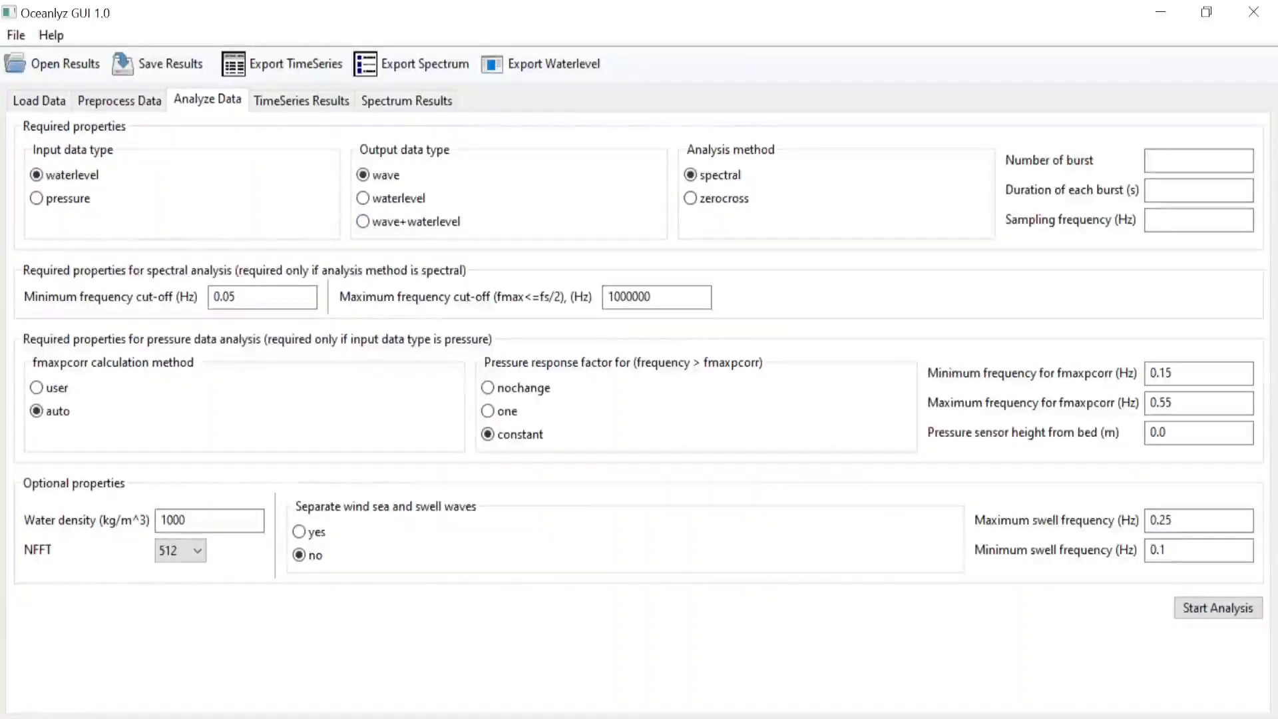
mouse_move(565, 717)
click(564, 656)
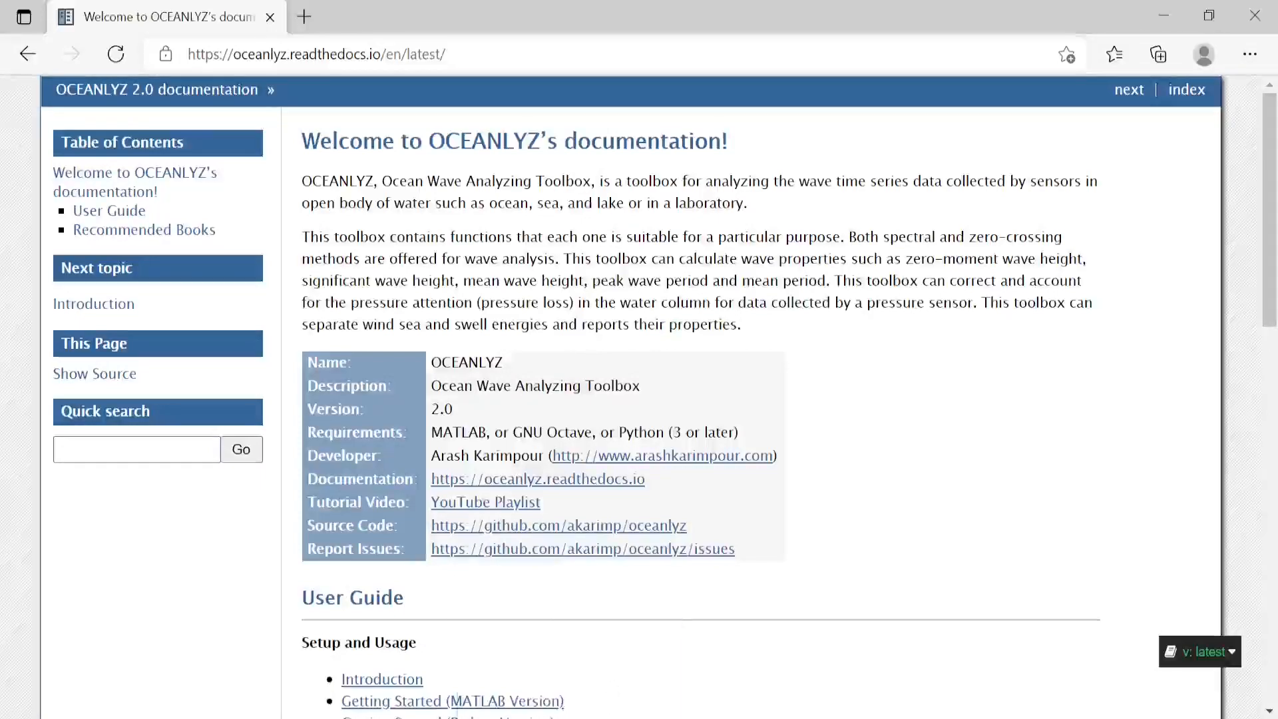
click(596, 584)
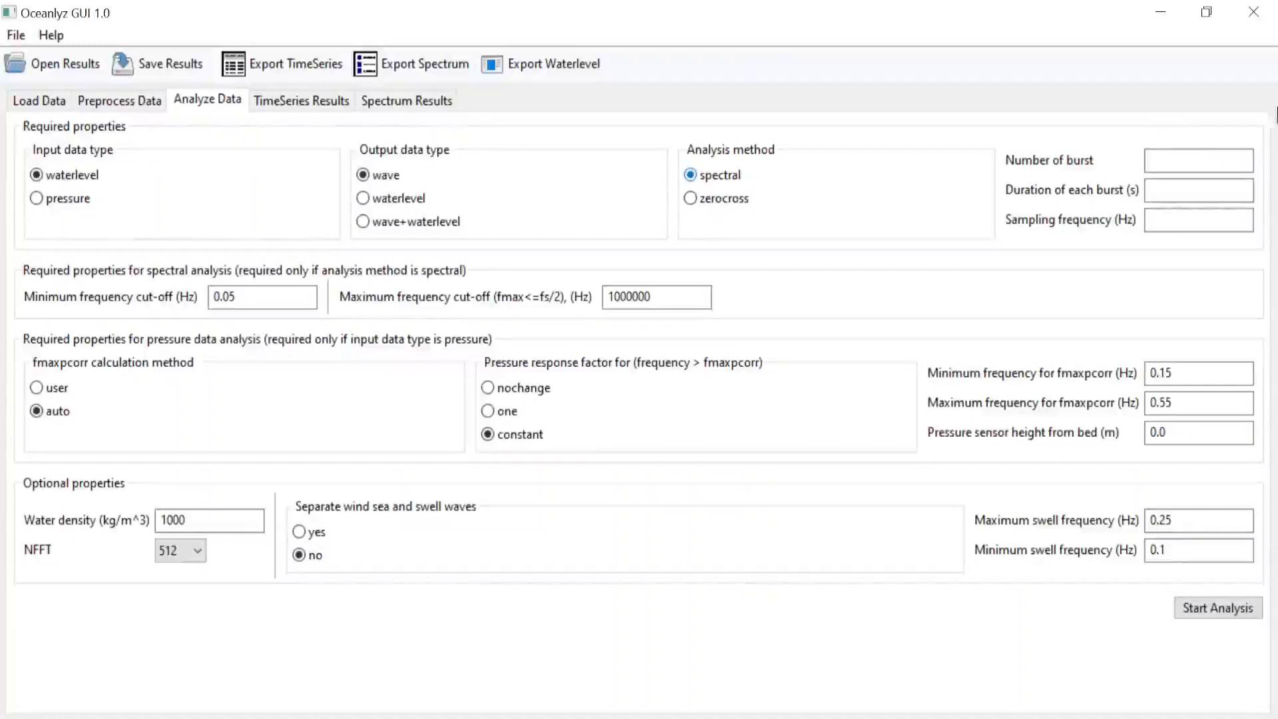
Set the required analysis properties to 5 bursts, 1024 s duration per burst and 2 Hz sampling frequency.
click(1199, 160)
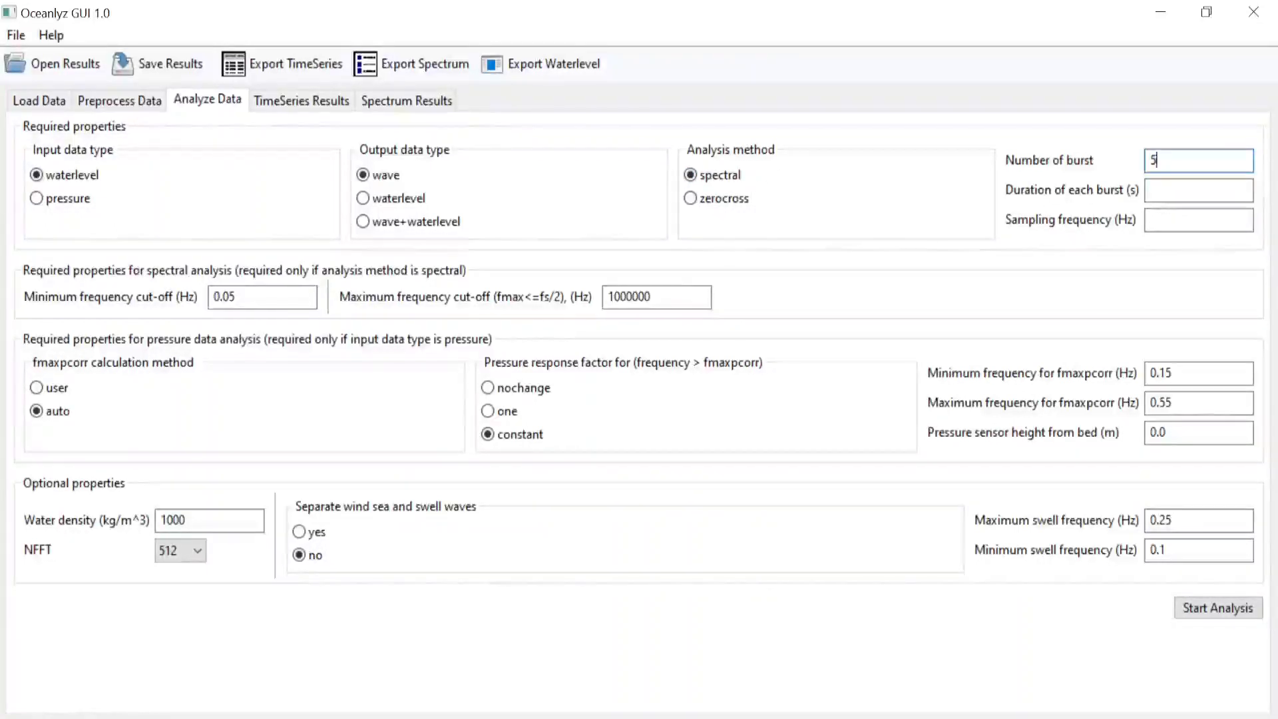
text(5)
click(1189, 188)
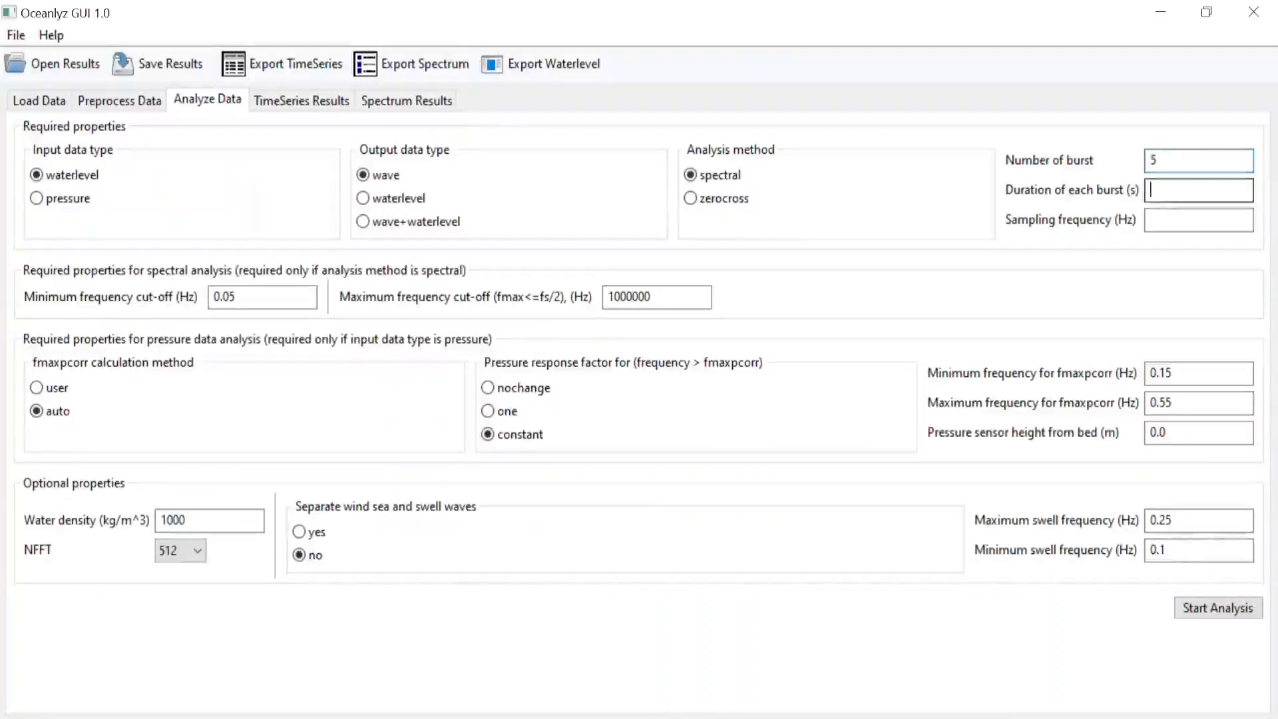
text(1024)
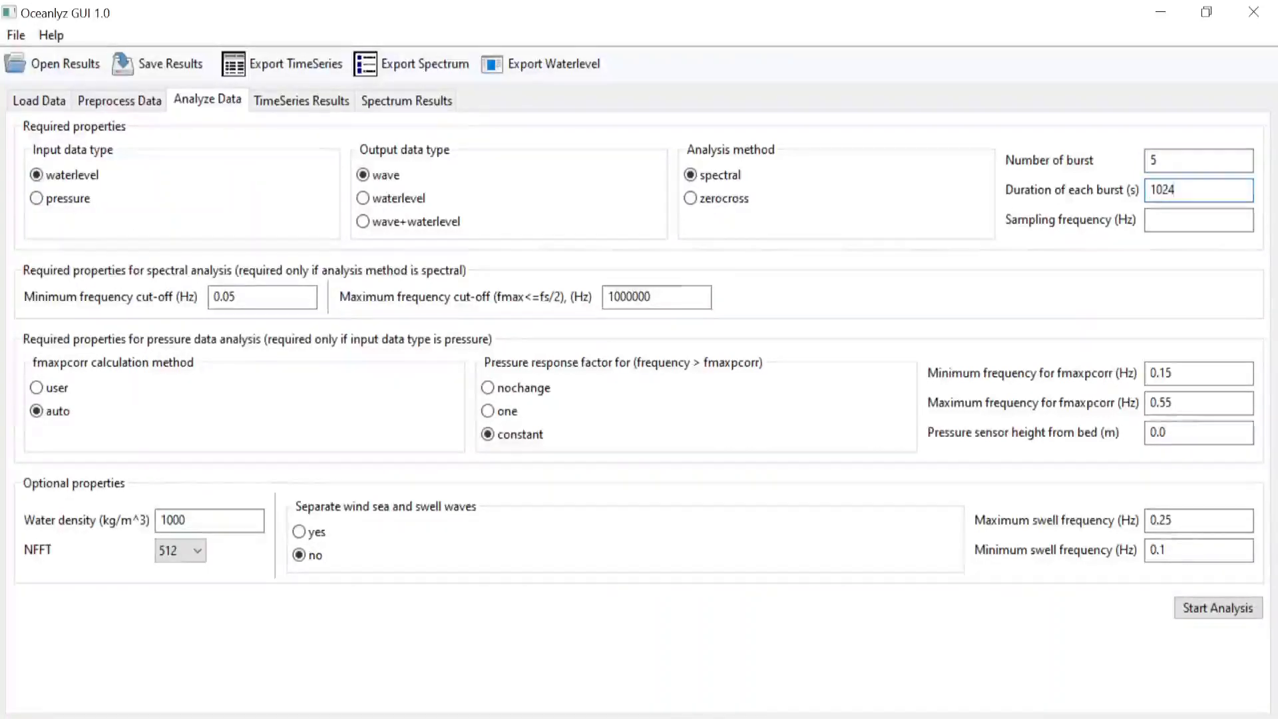
click(1189, 220)
text(2)
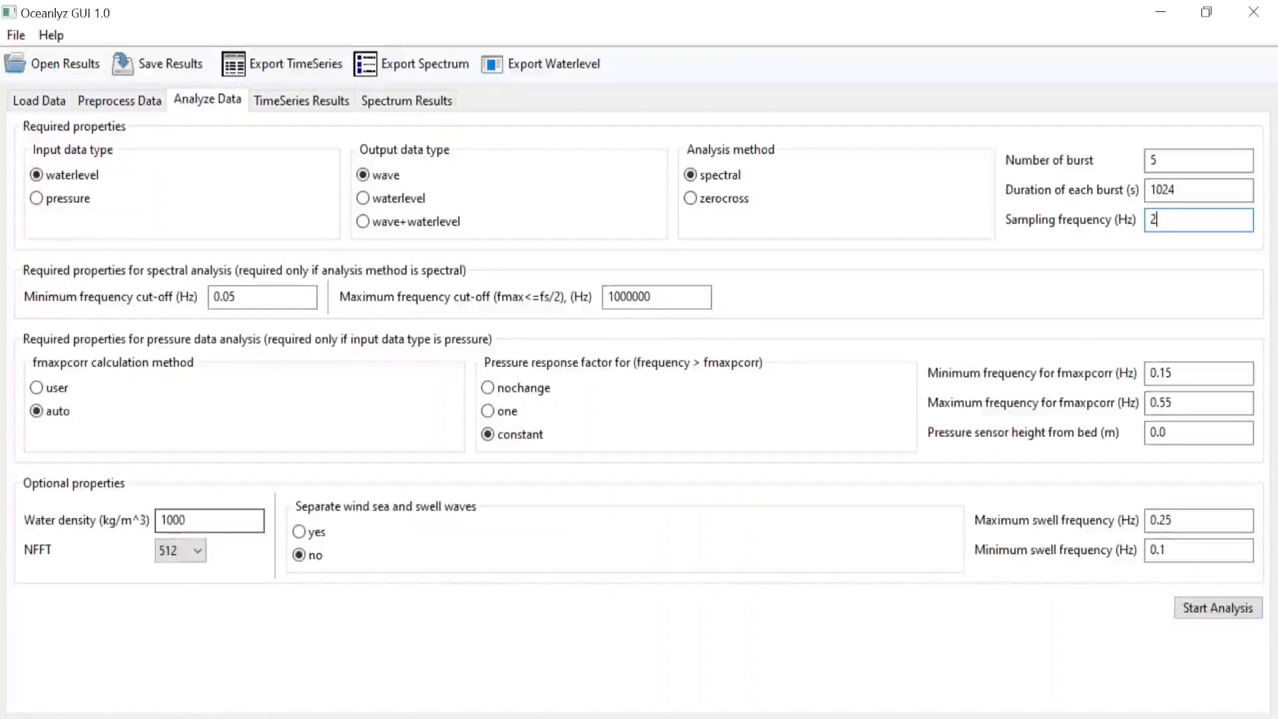
Set the water density to 1024 kg/m^3, keeping NFFT at 512, and run the spectral wave analysis.
click(200, 520)
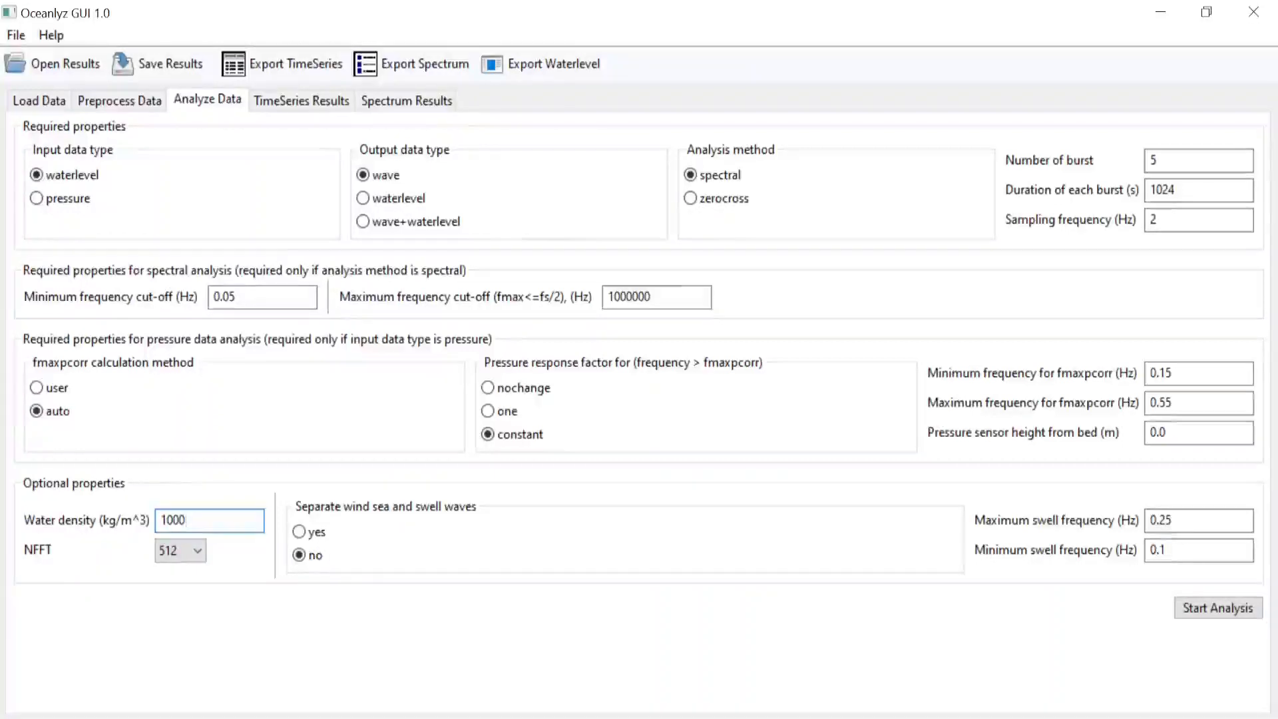
text(24)
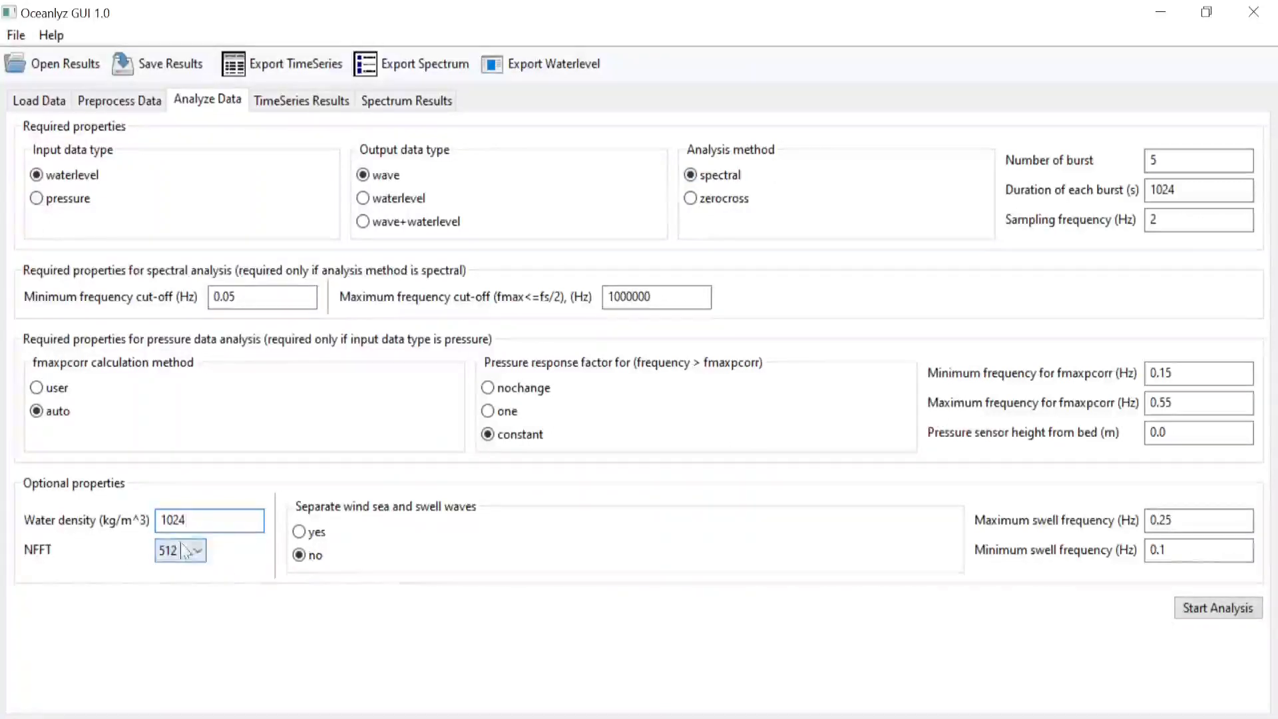
click(199, 554)
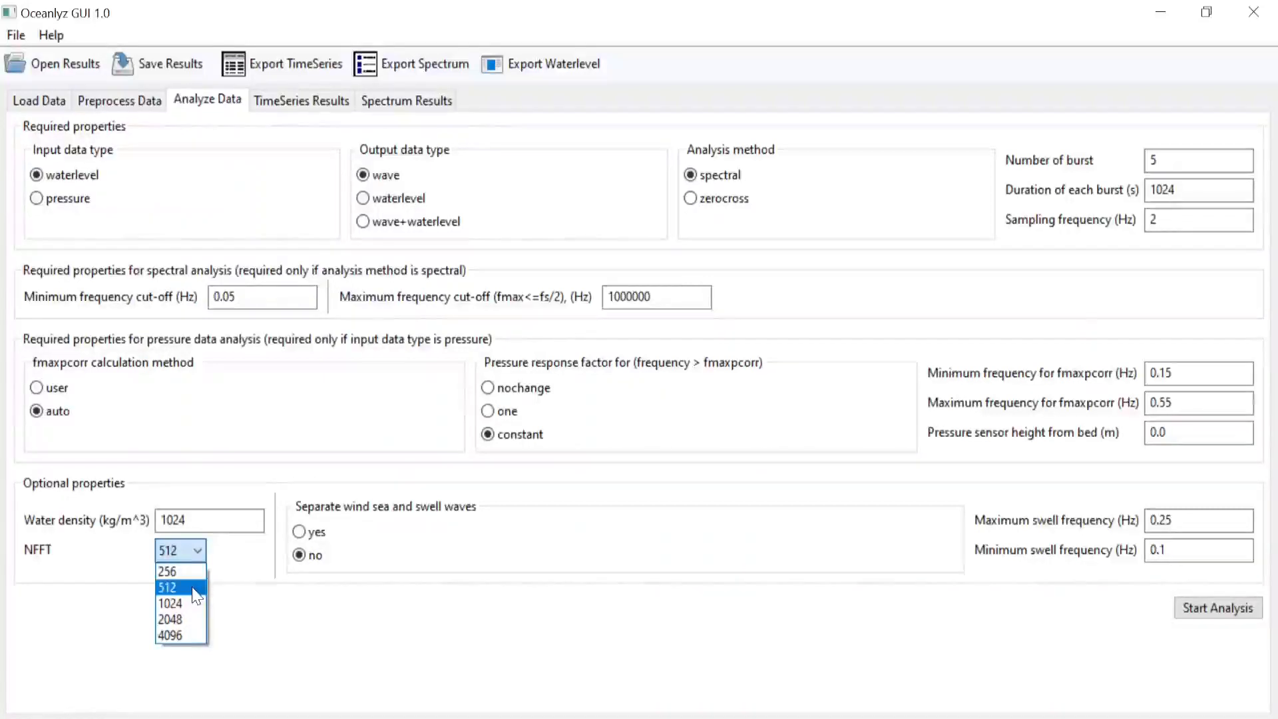
click(196, 594)
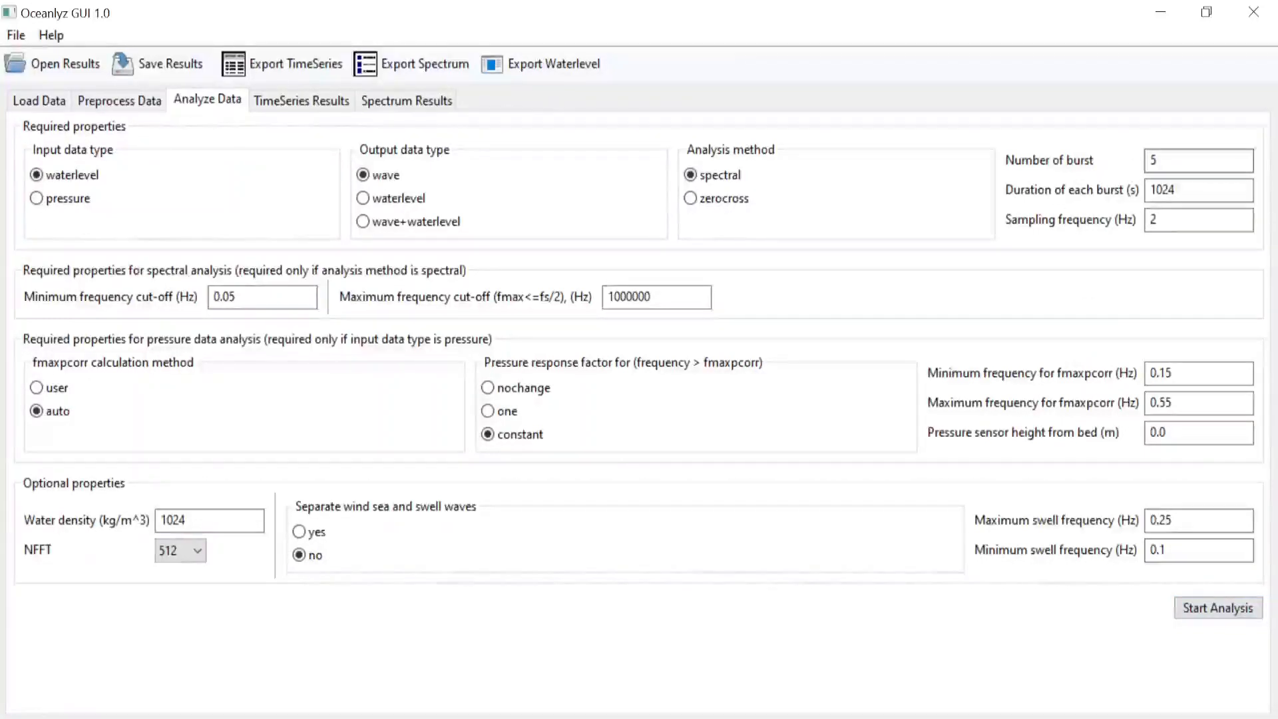
click(1207, 611)
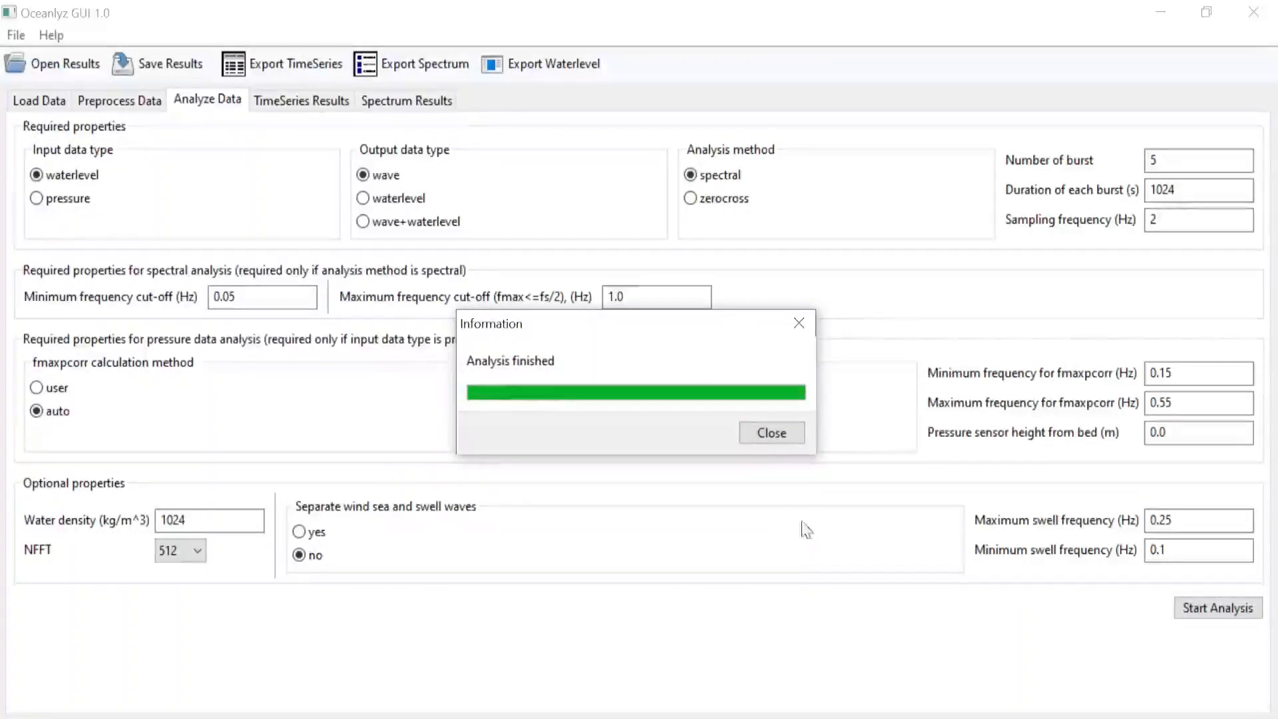
click(769, 434)
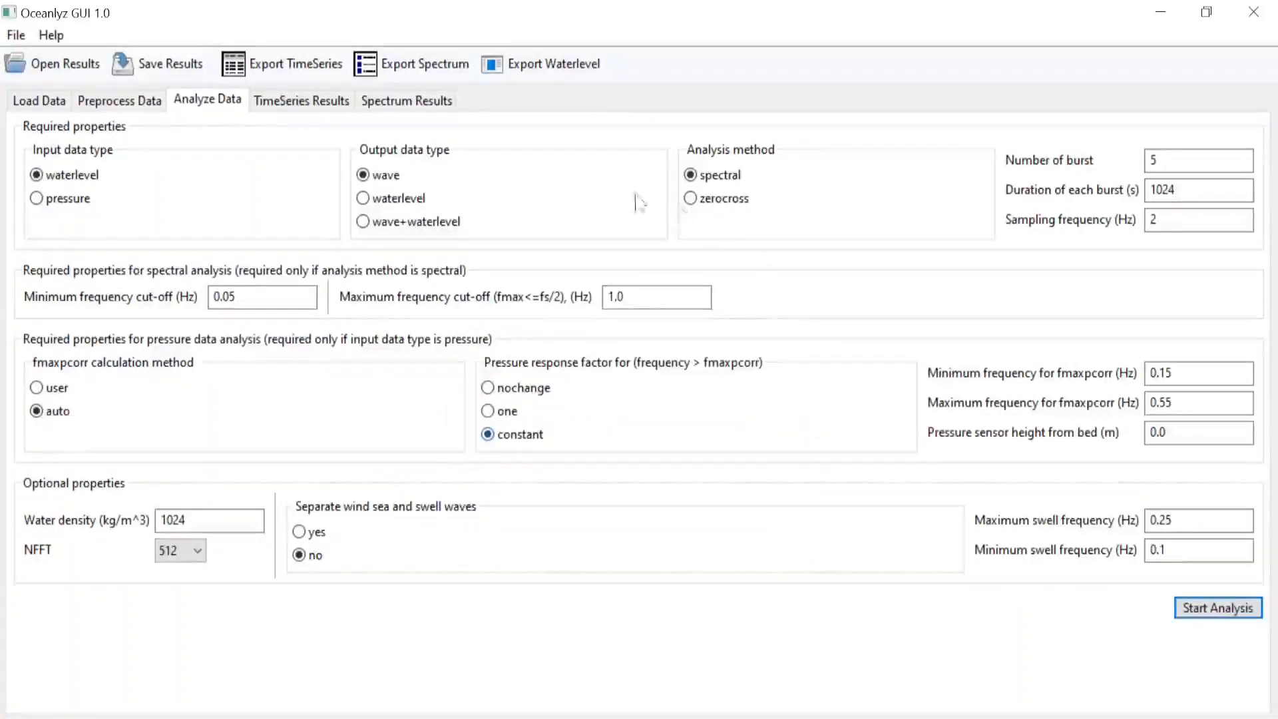
Examine which time series values are available to plot and recheck the selected analysis method.
click(305, 104)
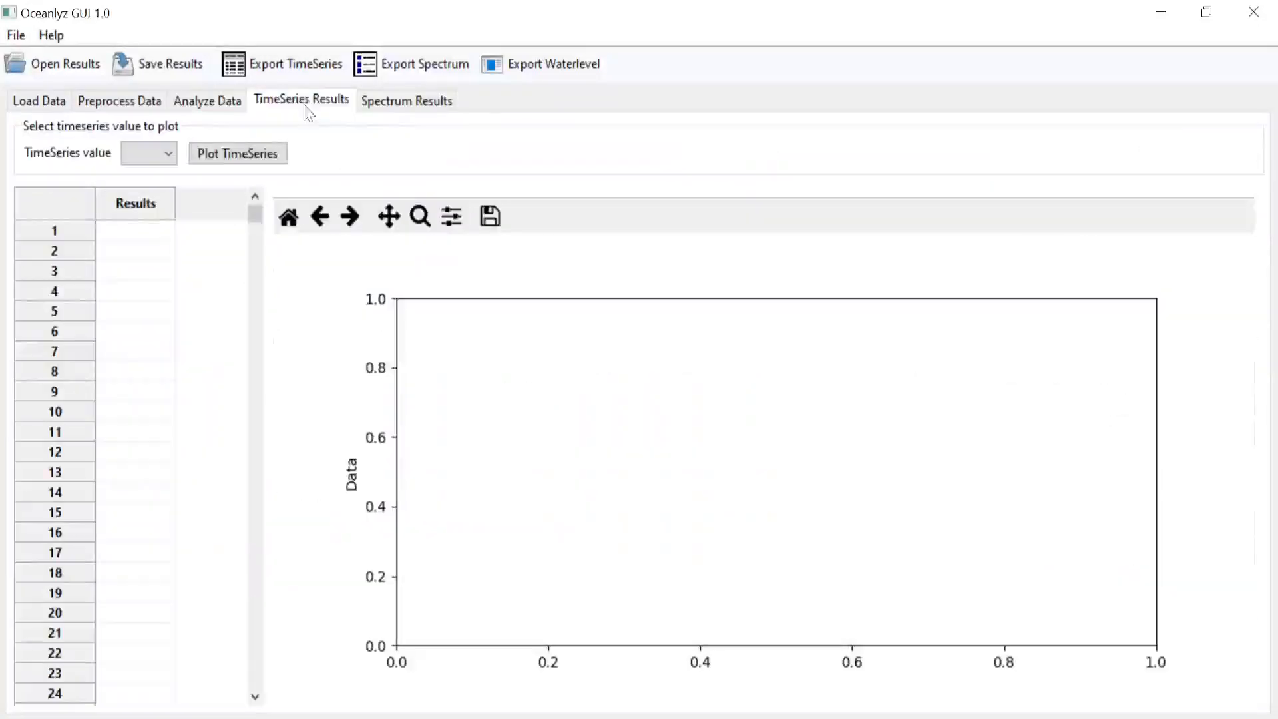
click(170, 159)
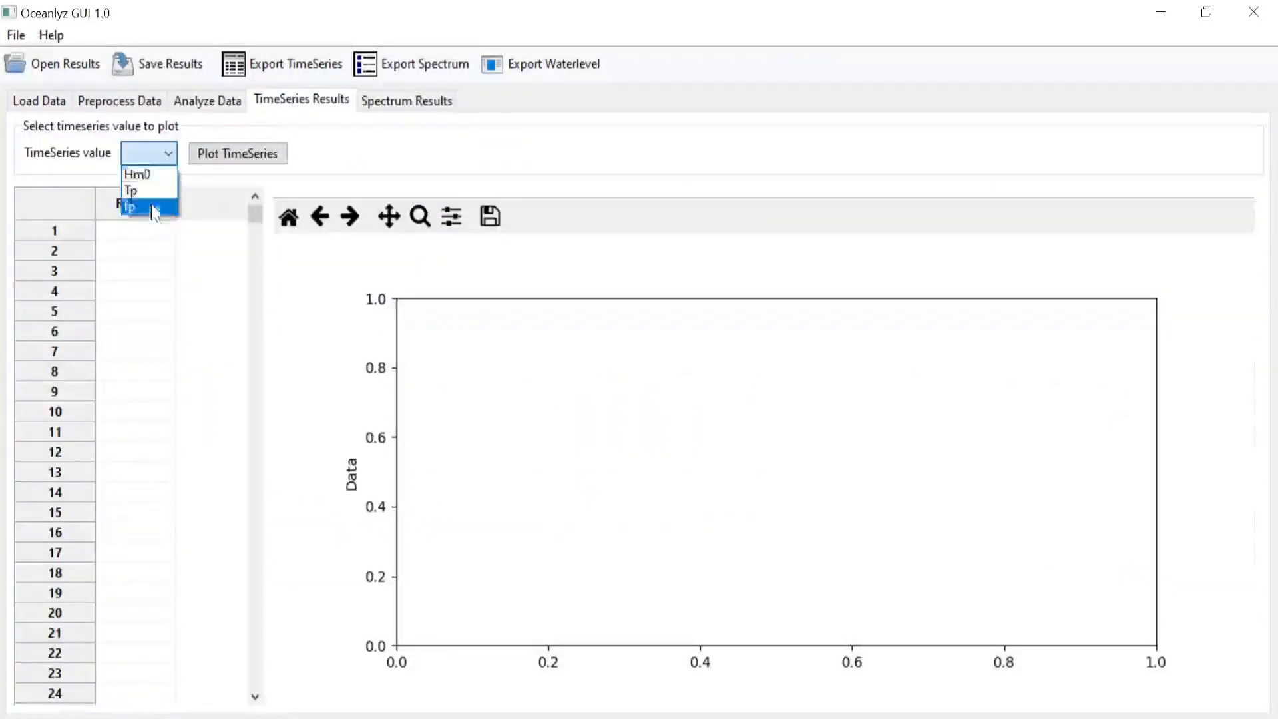
click(216, 107)
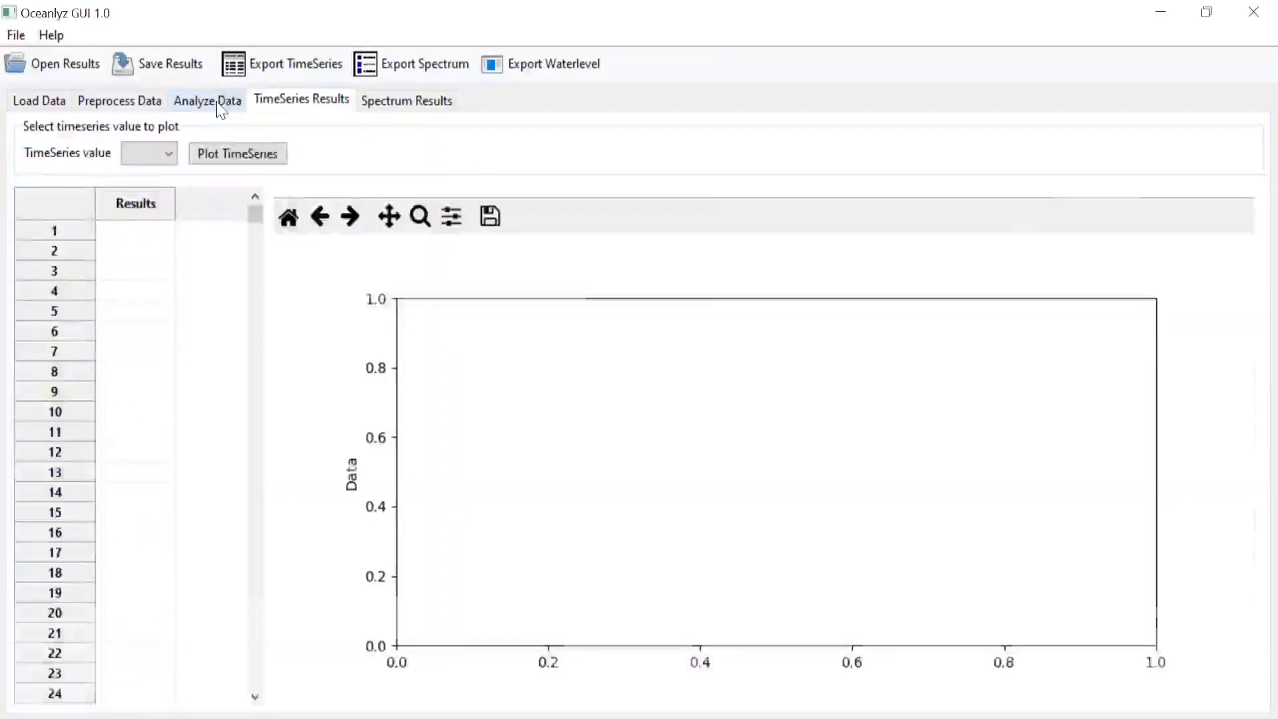
click(212, 102)
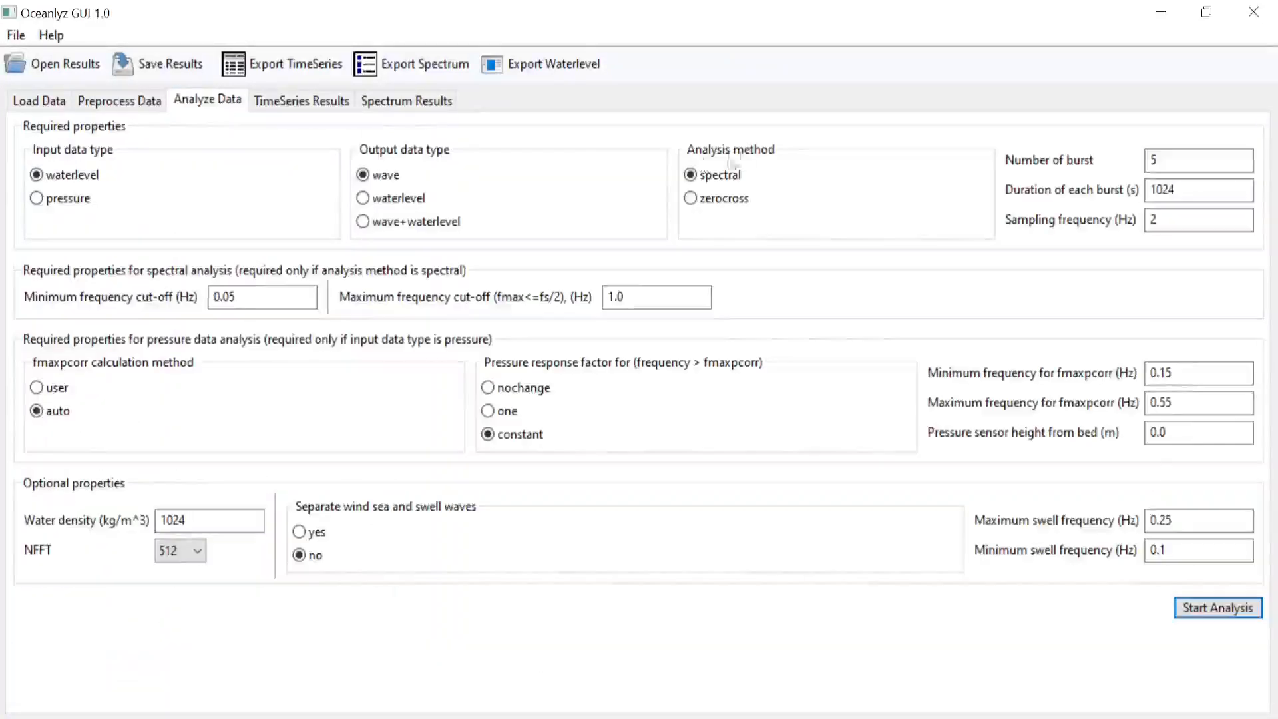
Plot the Hm0 time series from the analysis results.
click(301, 100)
click(172, 159)
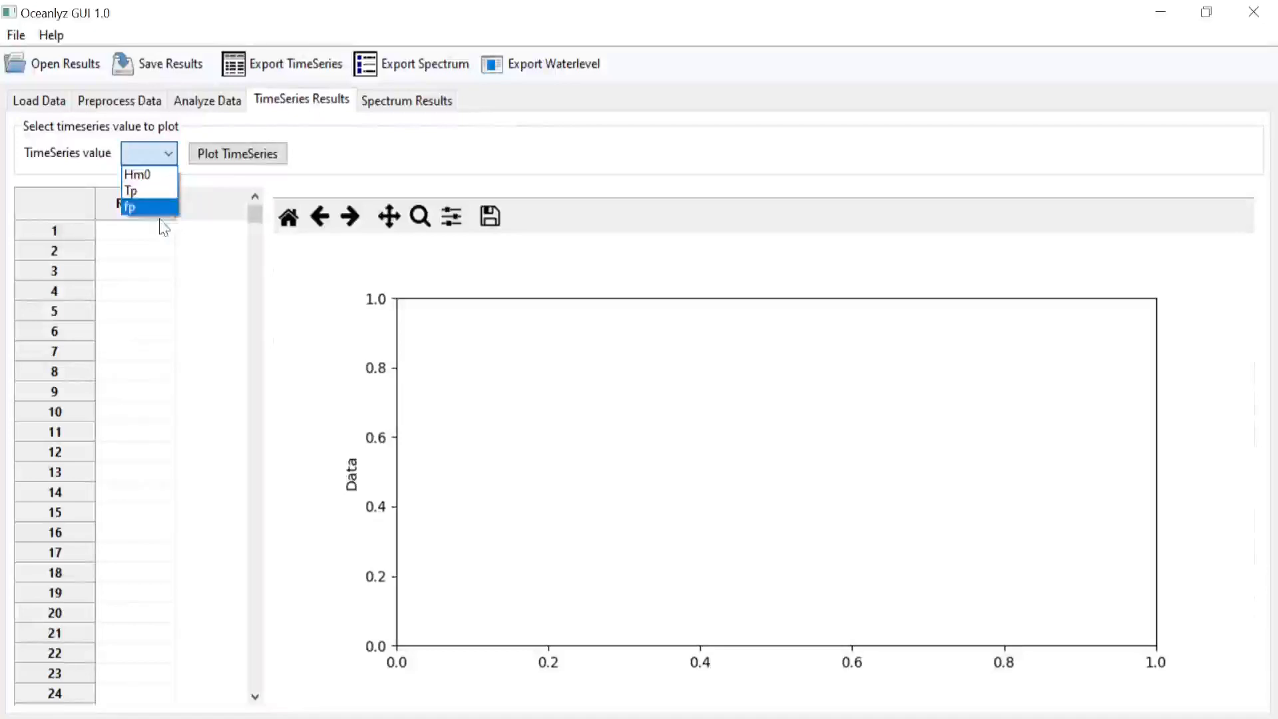
click(152, 177)
click(225, 159)
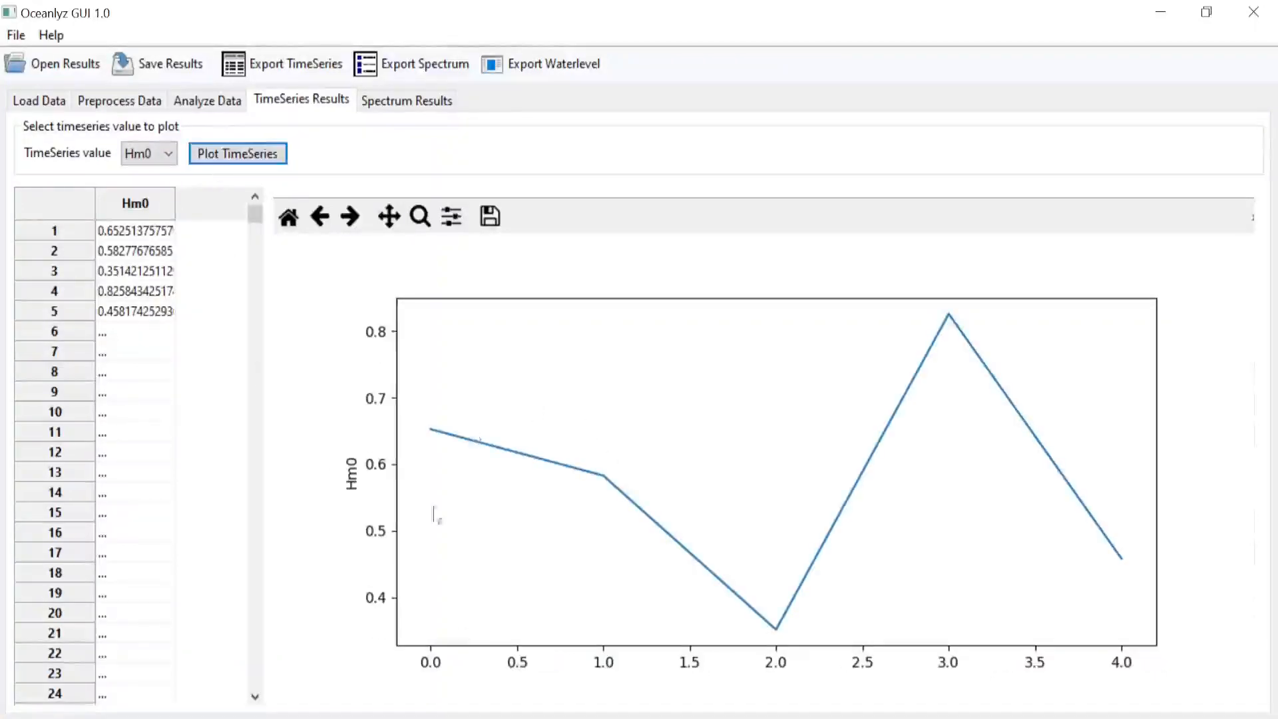
Plot the Tp time series from the spectral analysis results.
click(167, 154)
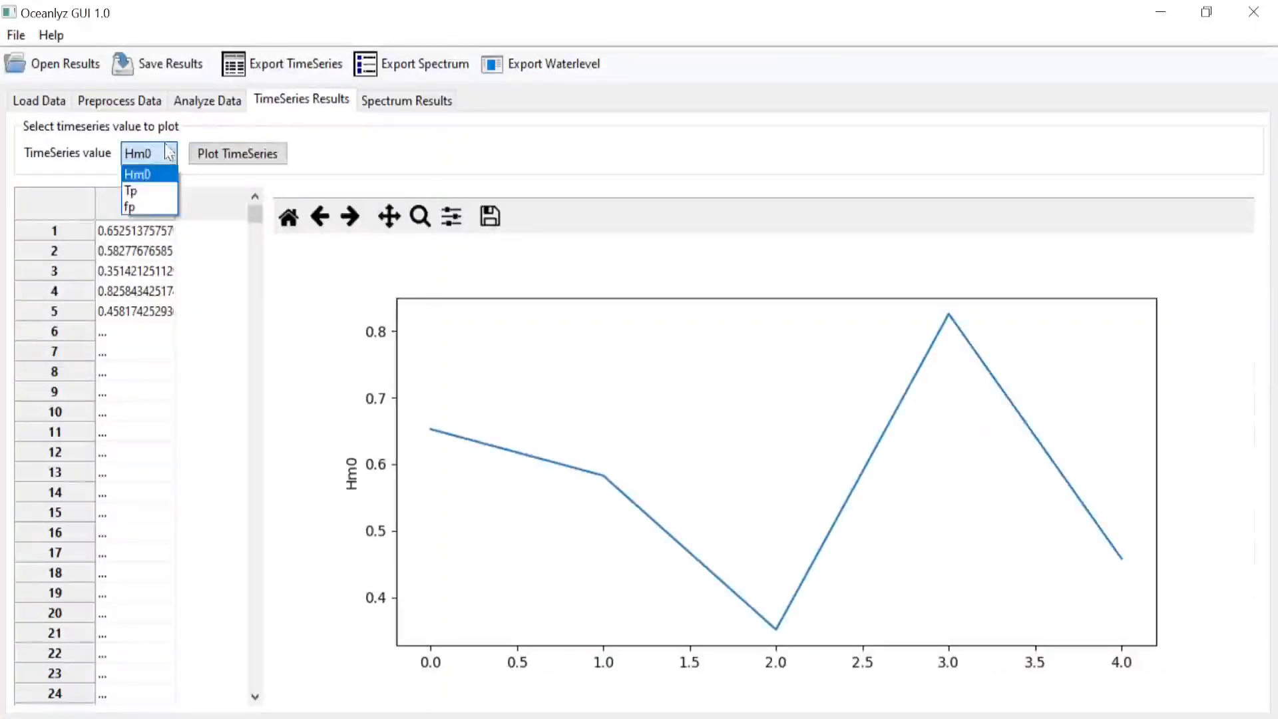
click(165, 193)
click(237, 154)
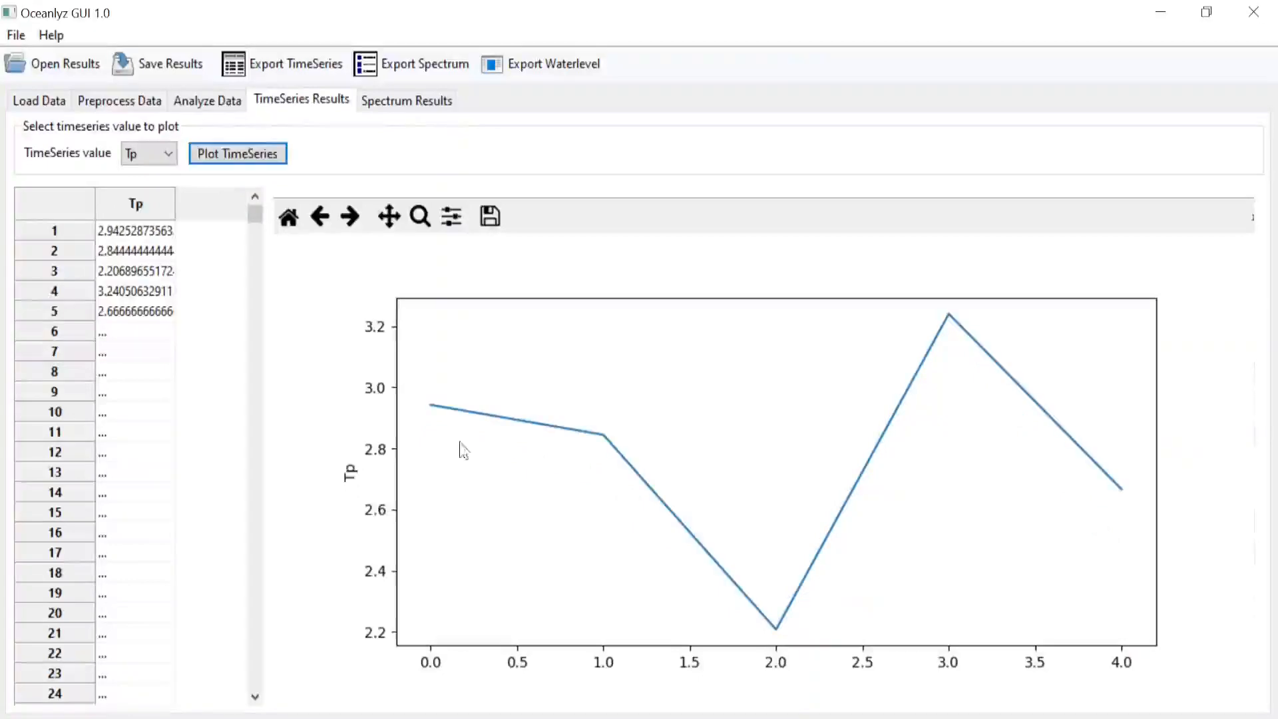
Change the analysis method to zerocross and run the wave analysis with the other properties kept.
click(210, 105)
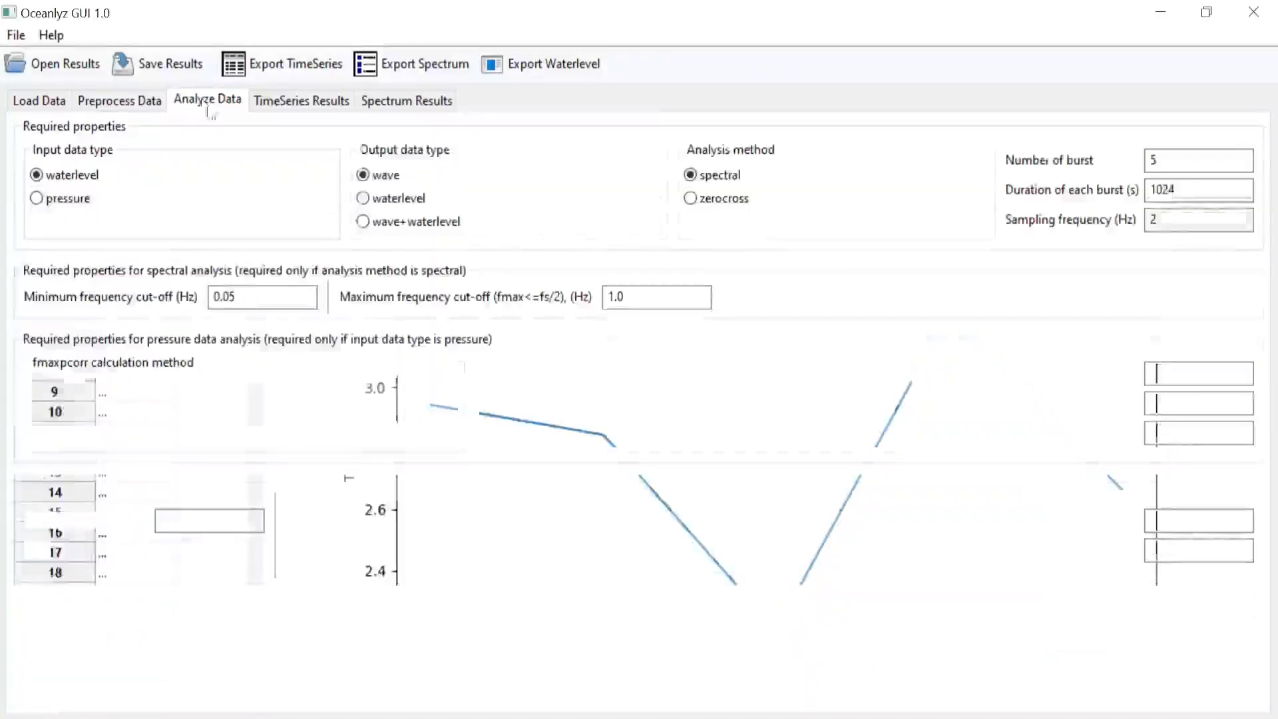
click(693, 199)
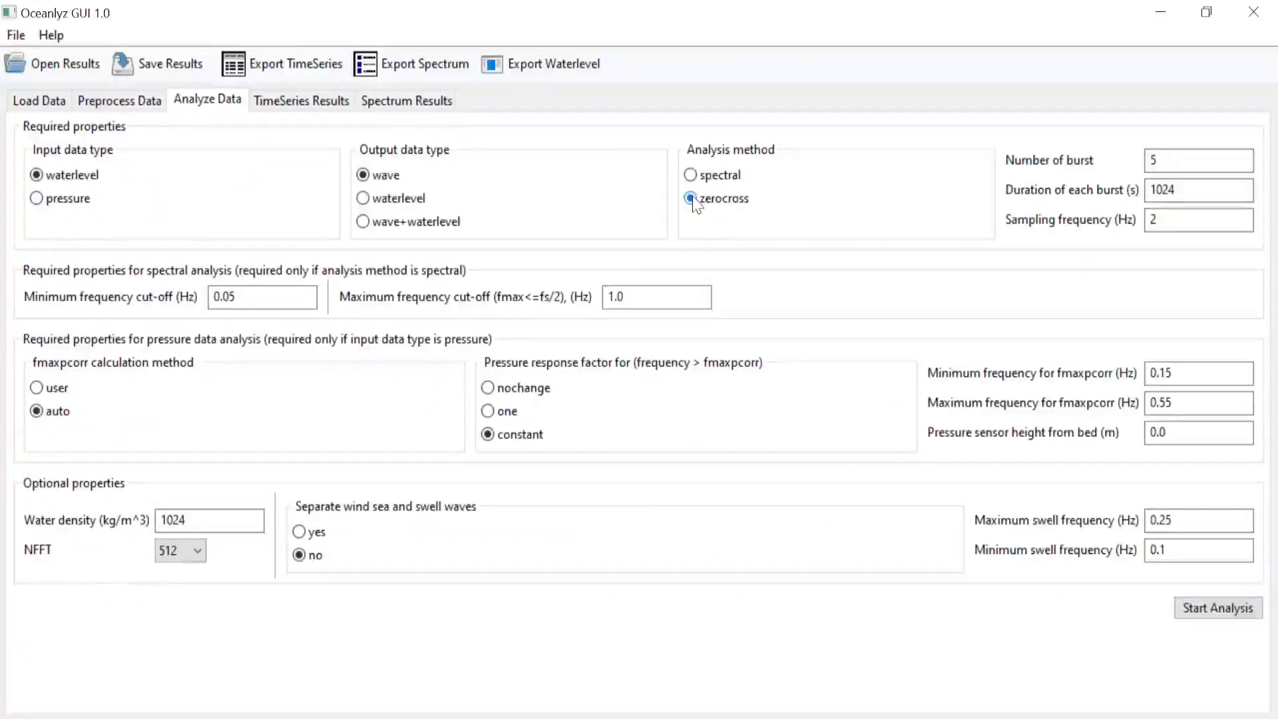
click(1230, 611)
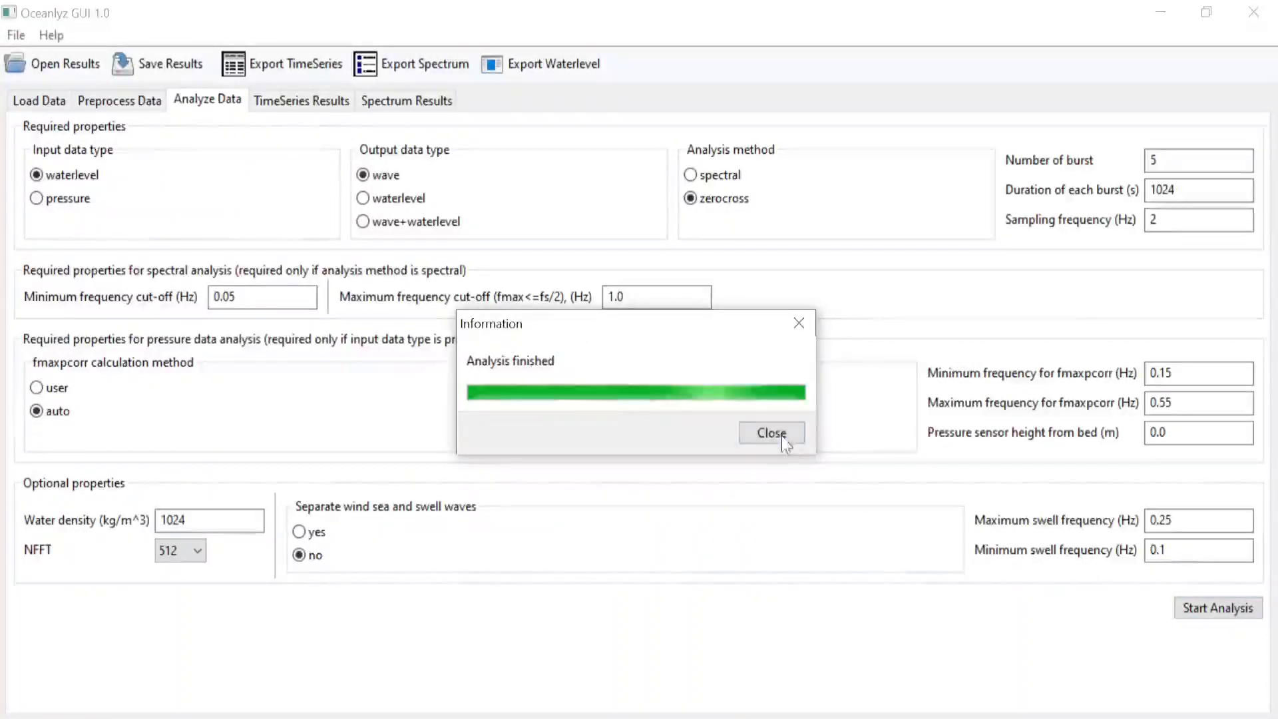
click(771, 440)
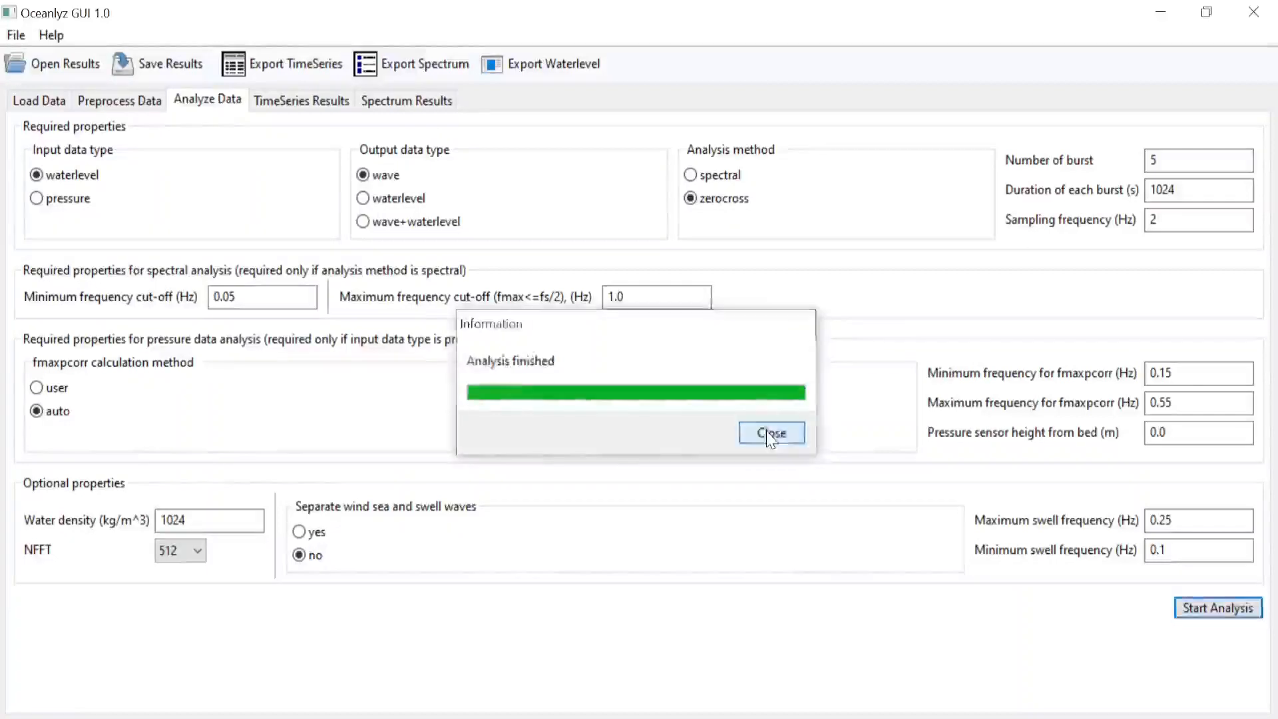
Plot the Hs time series from the zero-crossing analysis results.
click(306, 100)
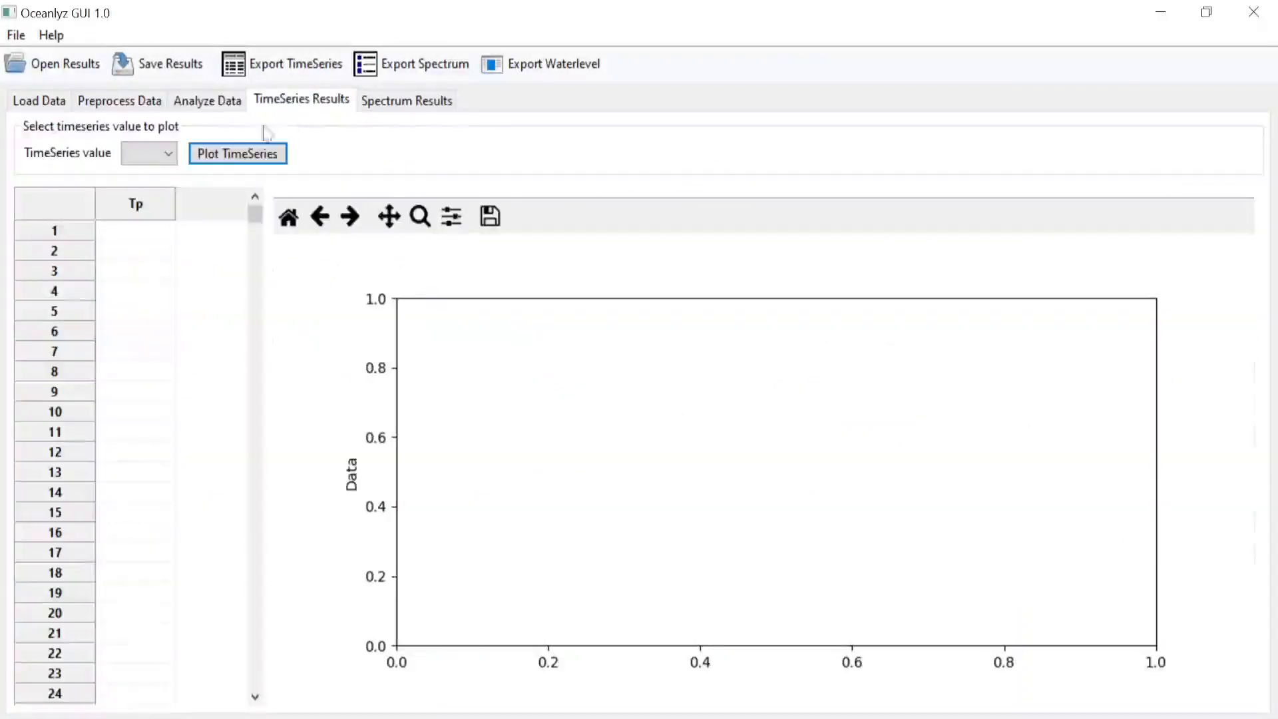
click(160, 154)
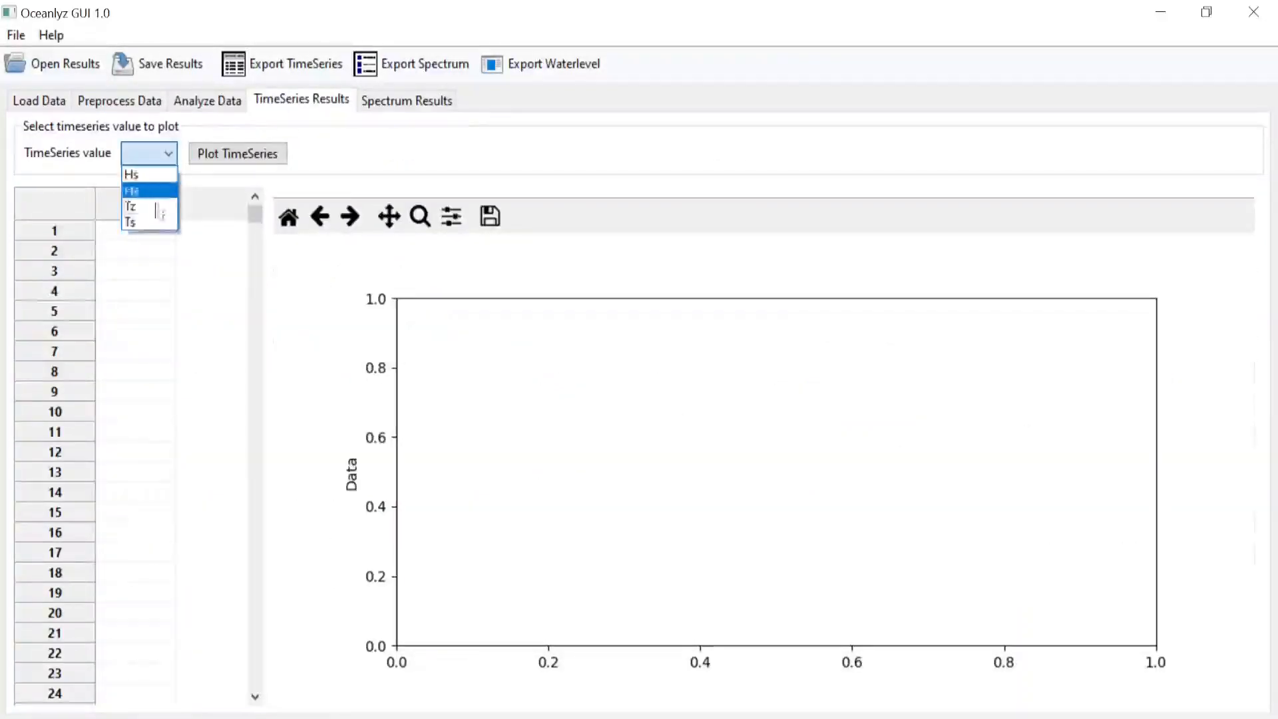
click(144, 177)
click(209, 156)
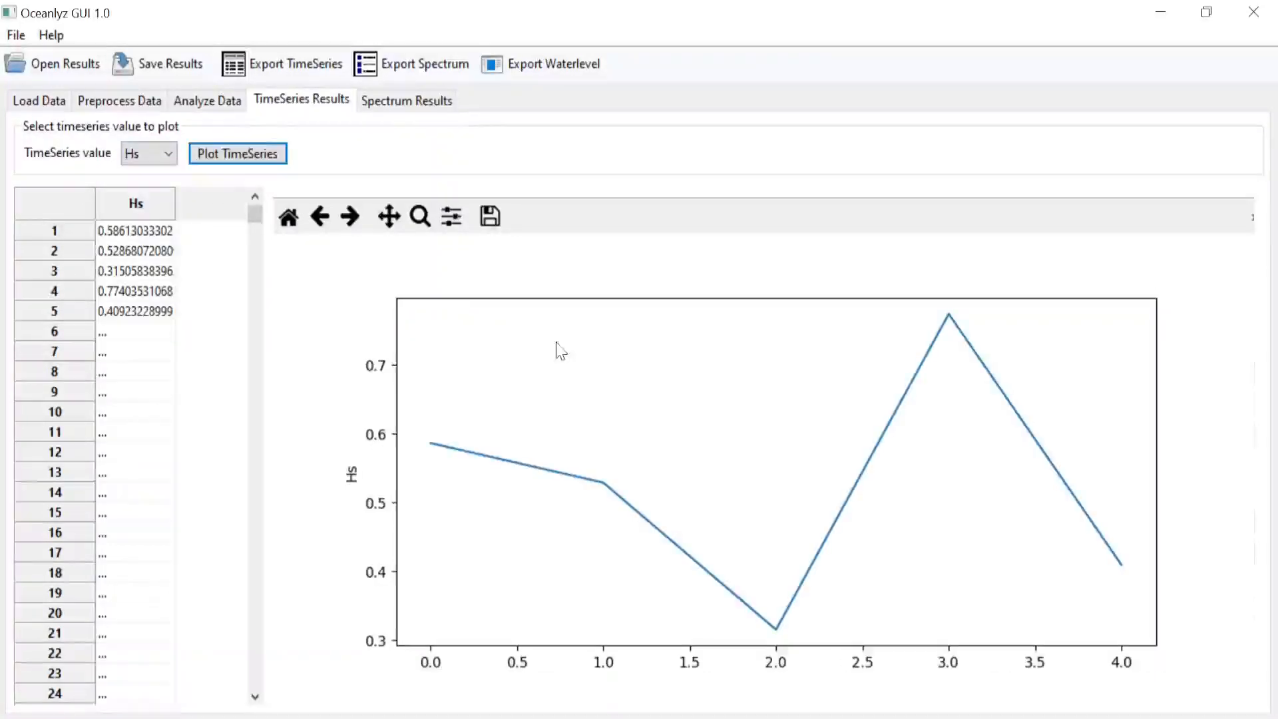
Set the analysis method back to spectral and rerun the wave analysis.
click(201, 108)
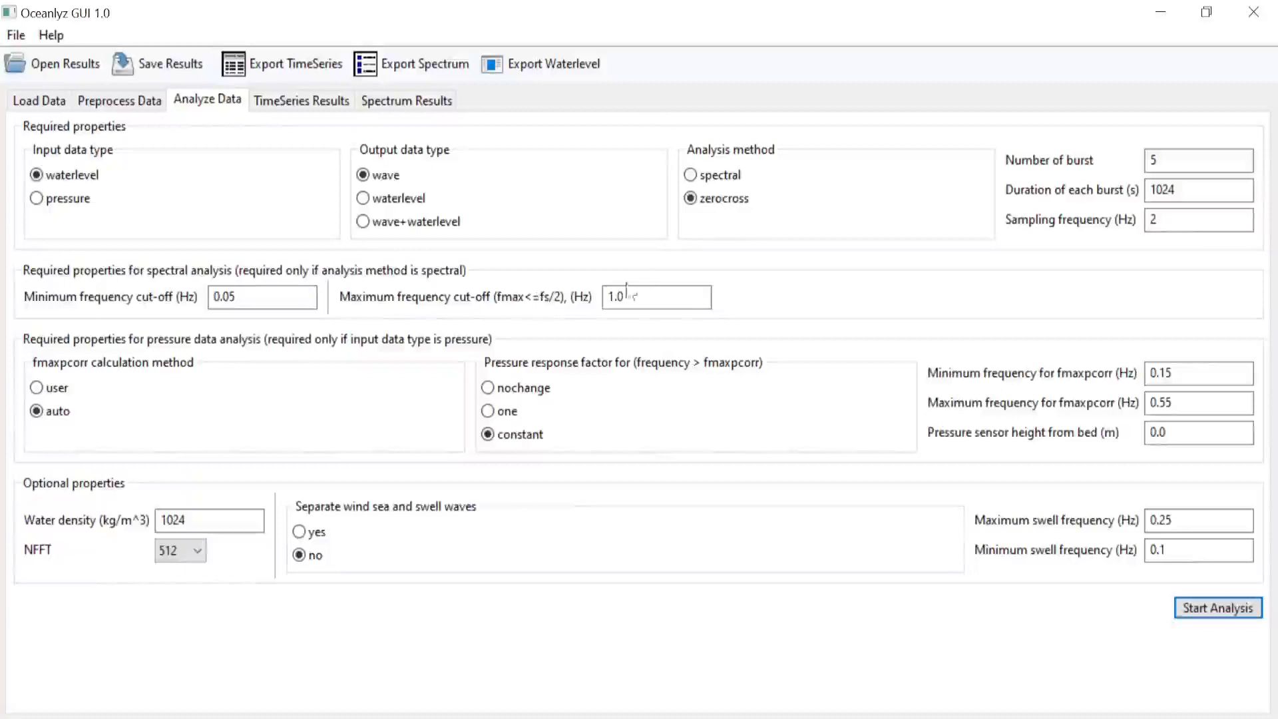
click(707, 176)
click(1225, 609)
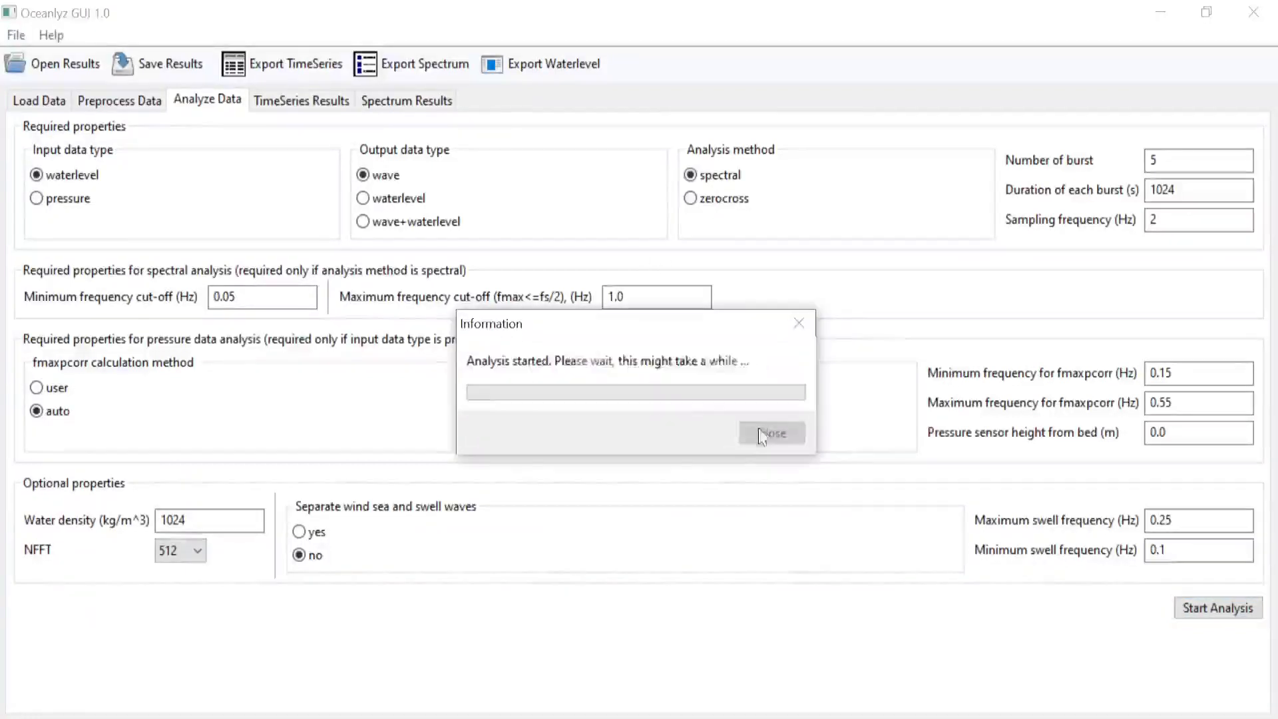
click(760, 441)
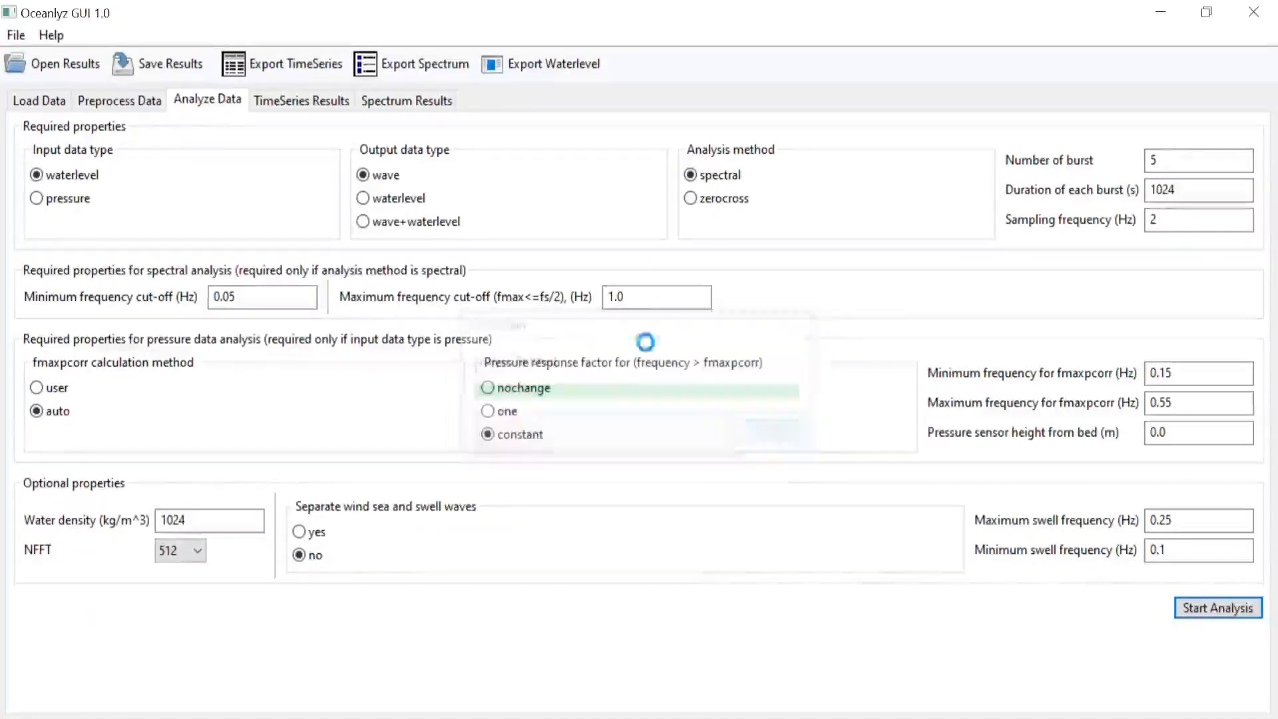
Check which time series values the spectral analysis offers, and plot the wave spectrum for burst number 1.
click(308, 103)
click(160, 143)
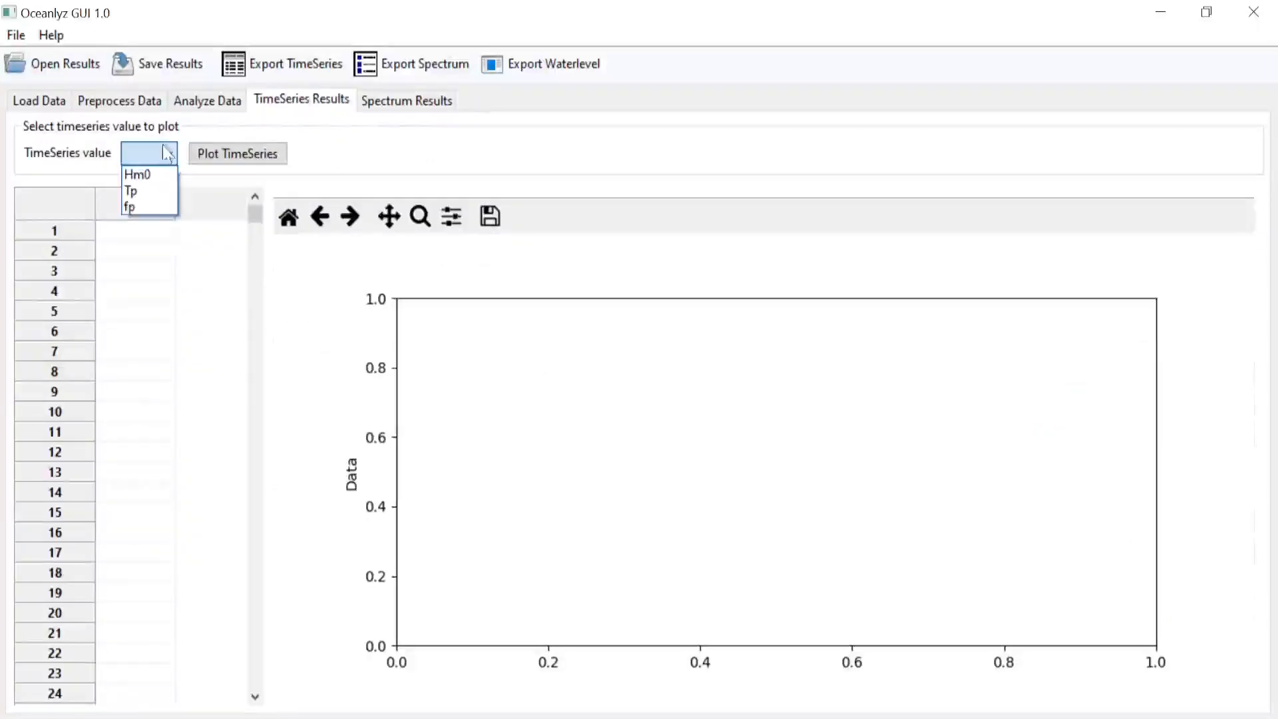
click(354, 180)
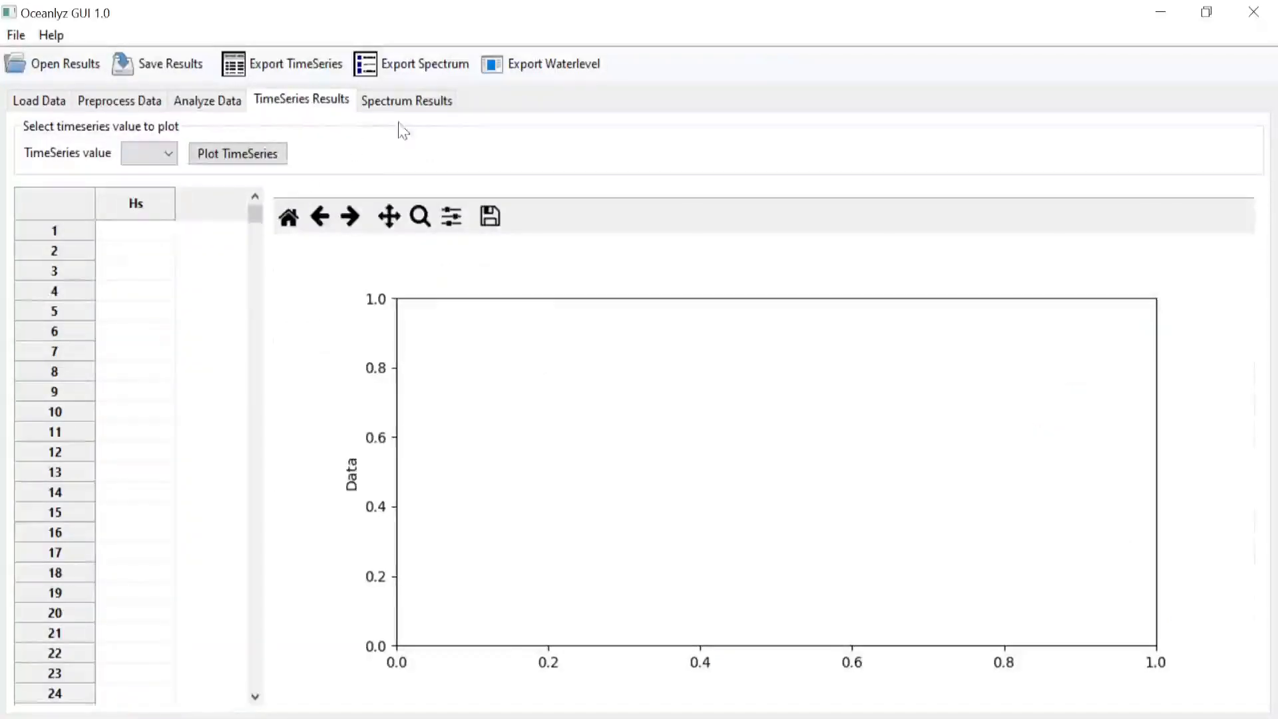
click(410, 102)
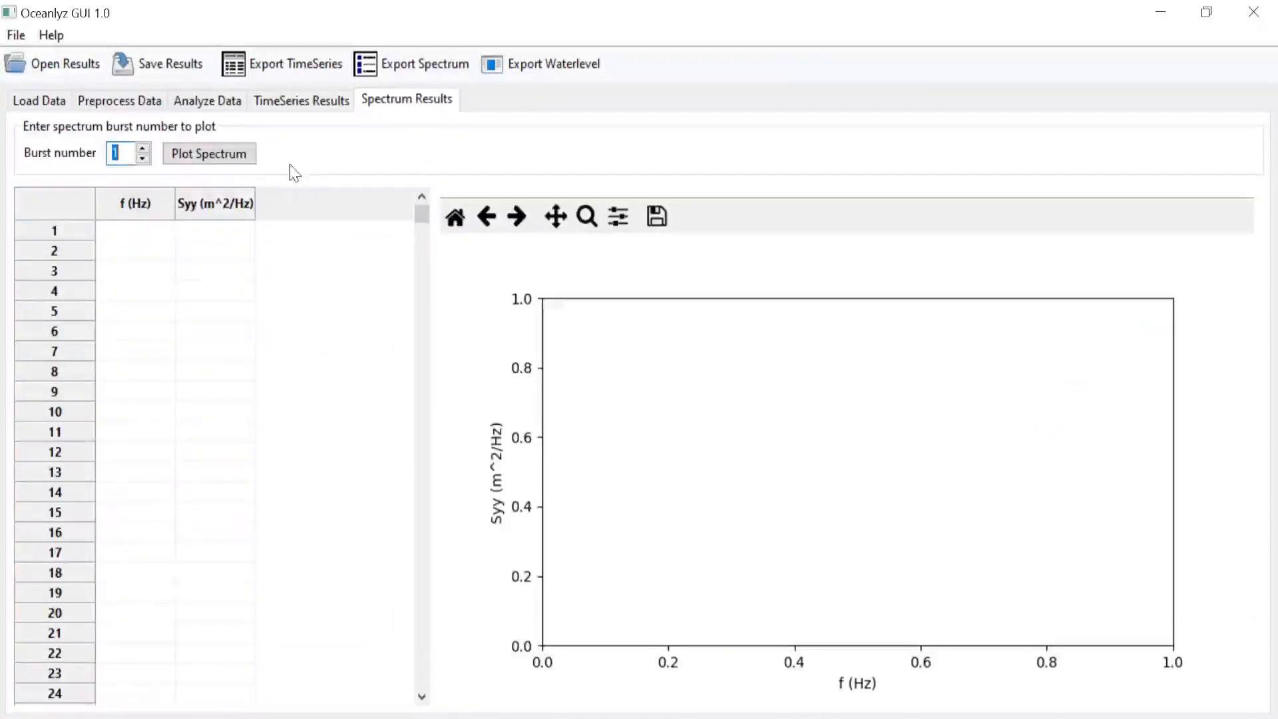
click(228, 157)
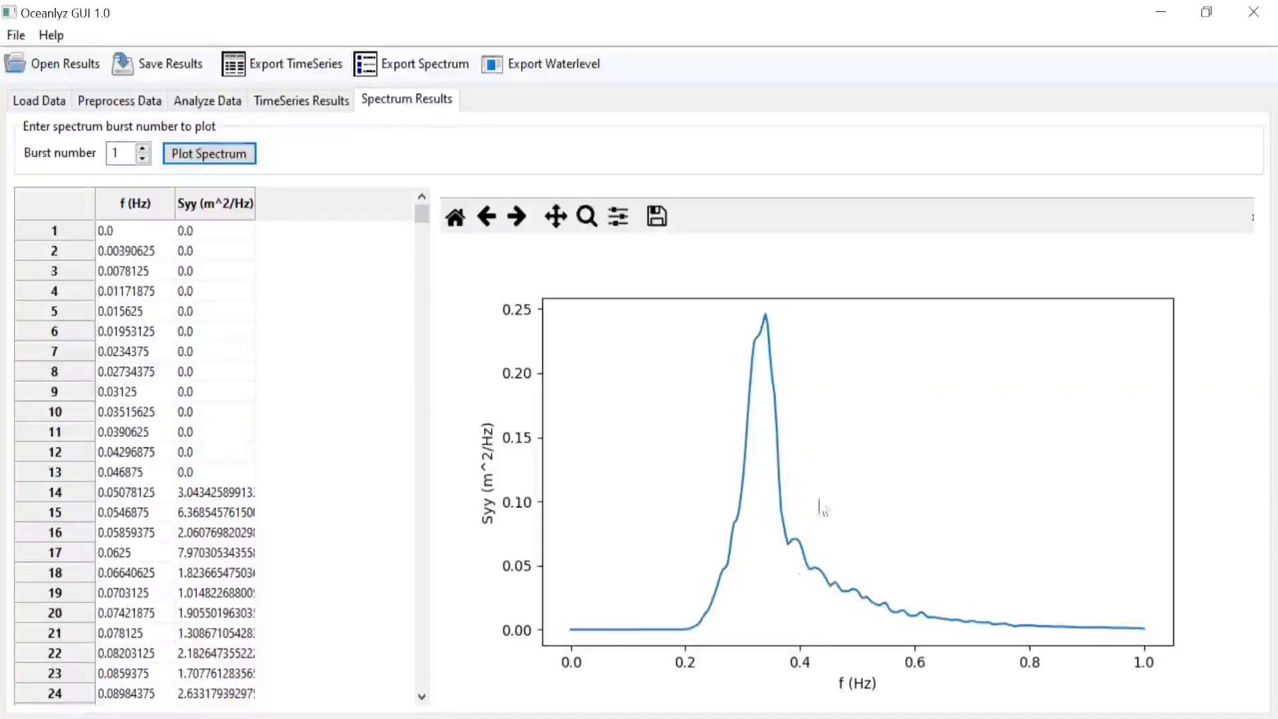
Review the available NFFT values, keeping 512, and return to the burst 1 spectrum plot.
click(230, 100)
click(178, 552)
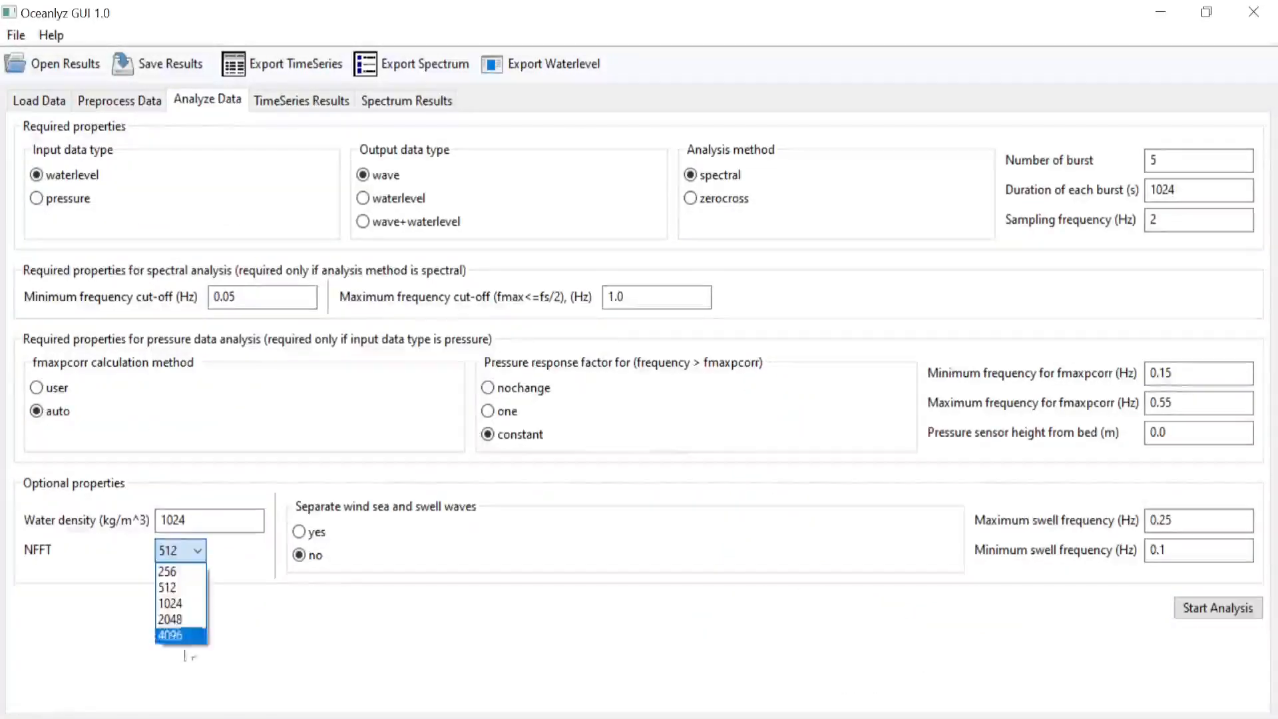
click(170, 587)
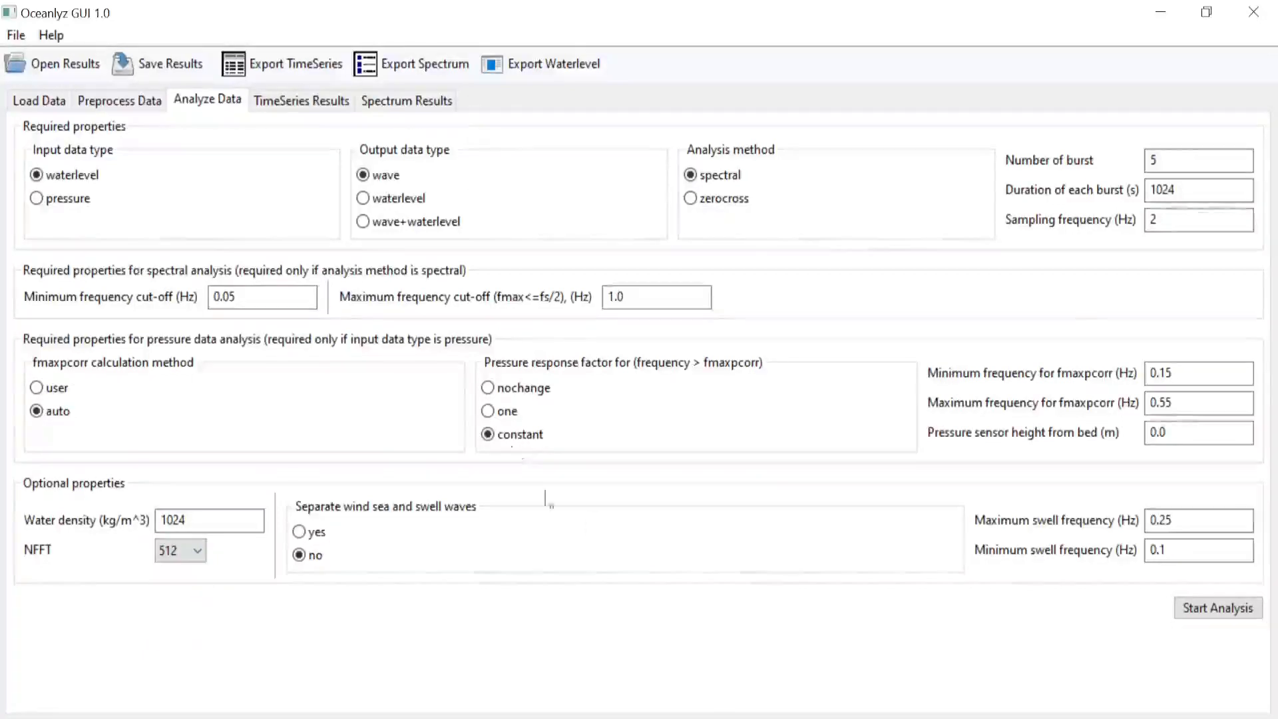
click(399, 100)
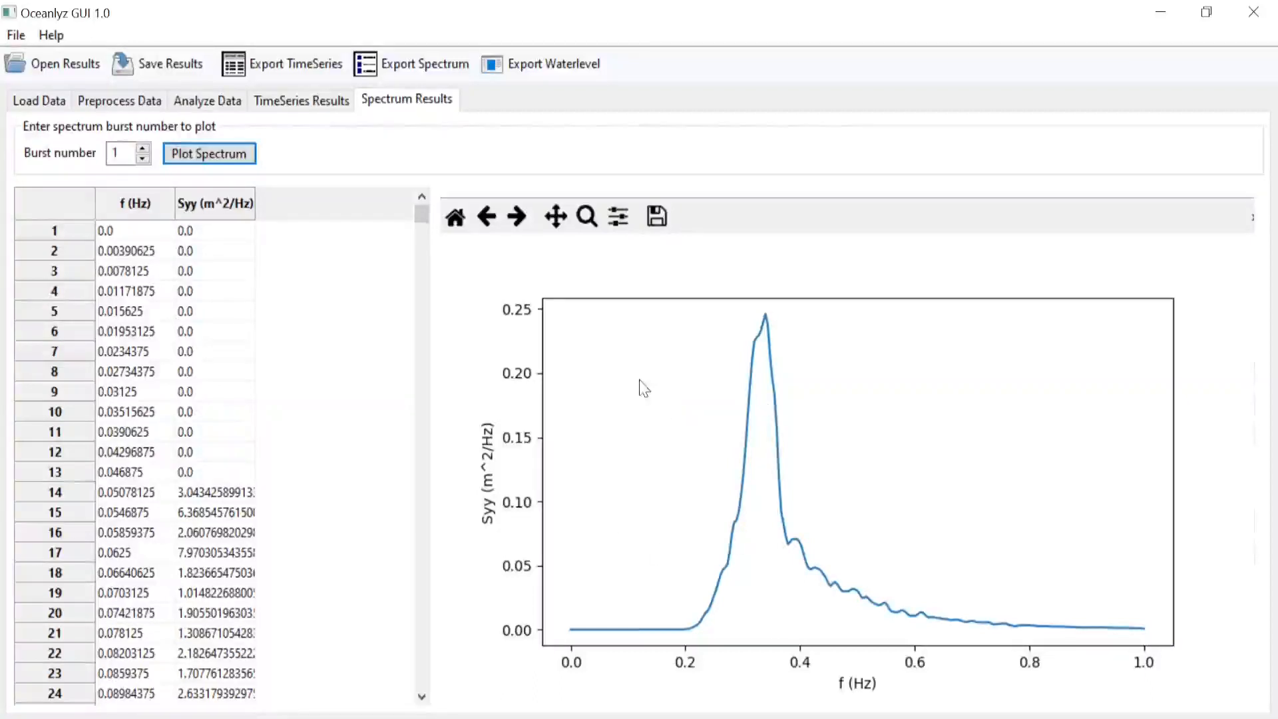
Plot the Hm0 time series from the rerun spectral analysis.
click(287, 101)
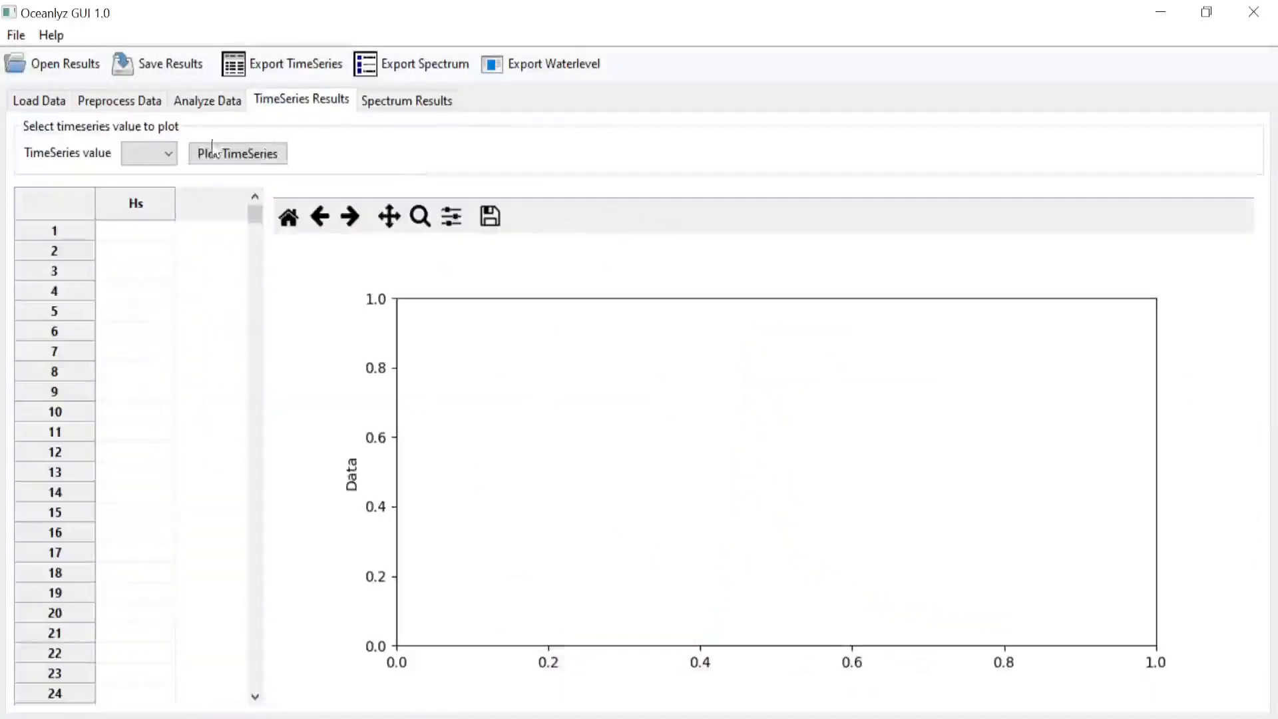
click(152, 163)
click(157, 190)
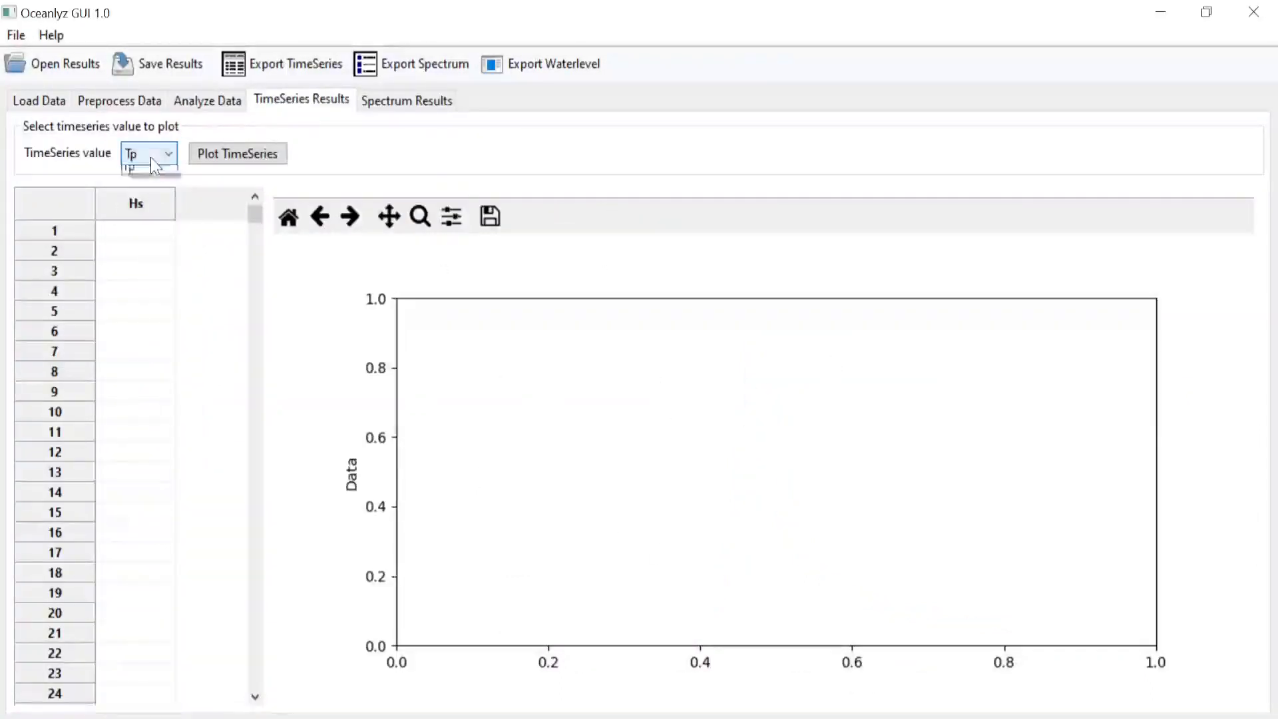
click(139, 154)
click(157, 191)
click(148, 154)
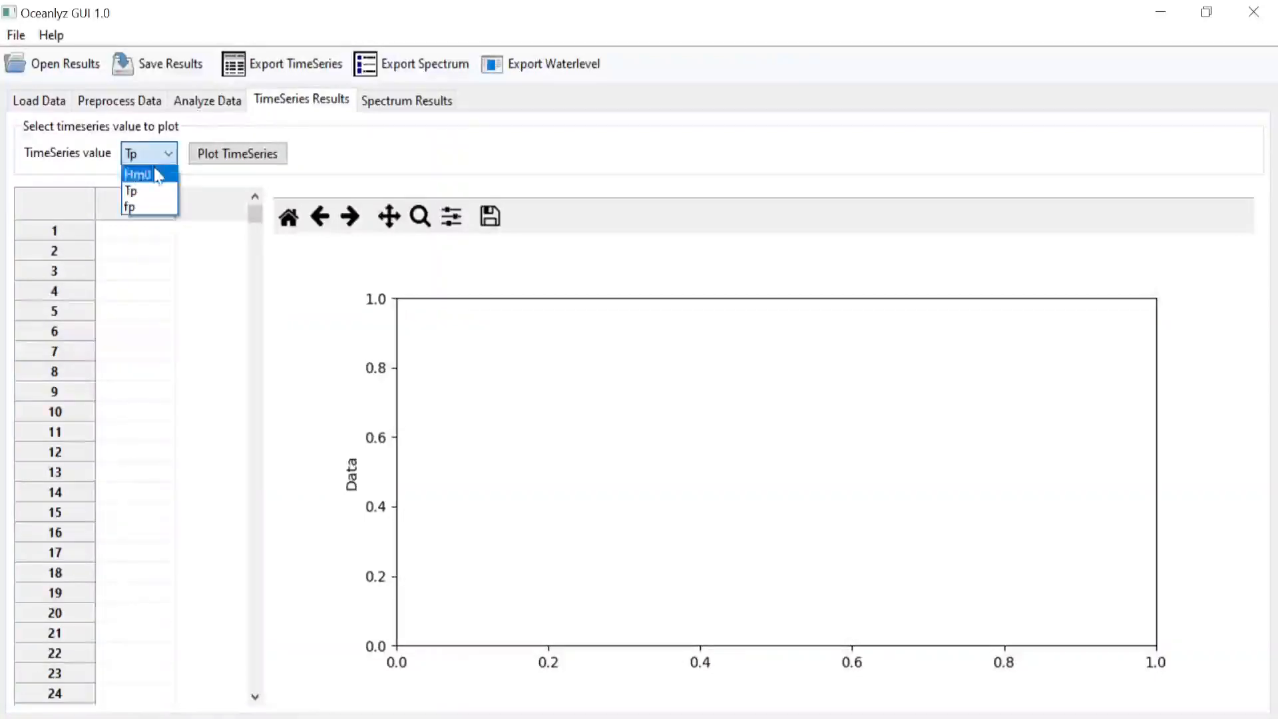
click(158, 174)
click(203, 160)
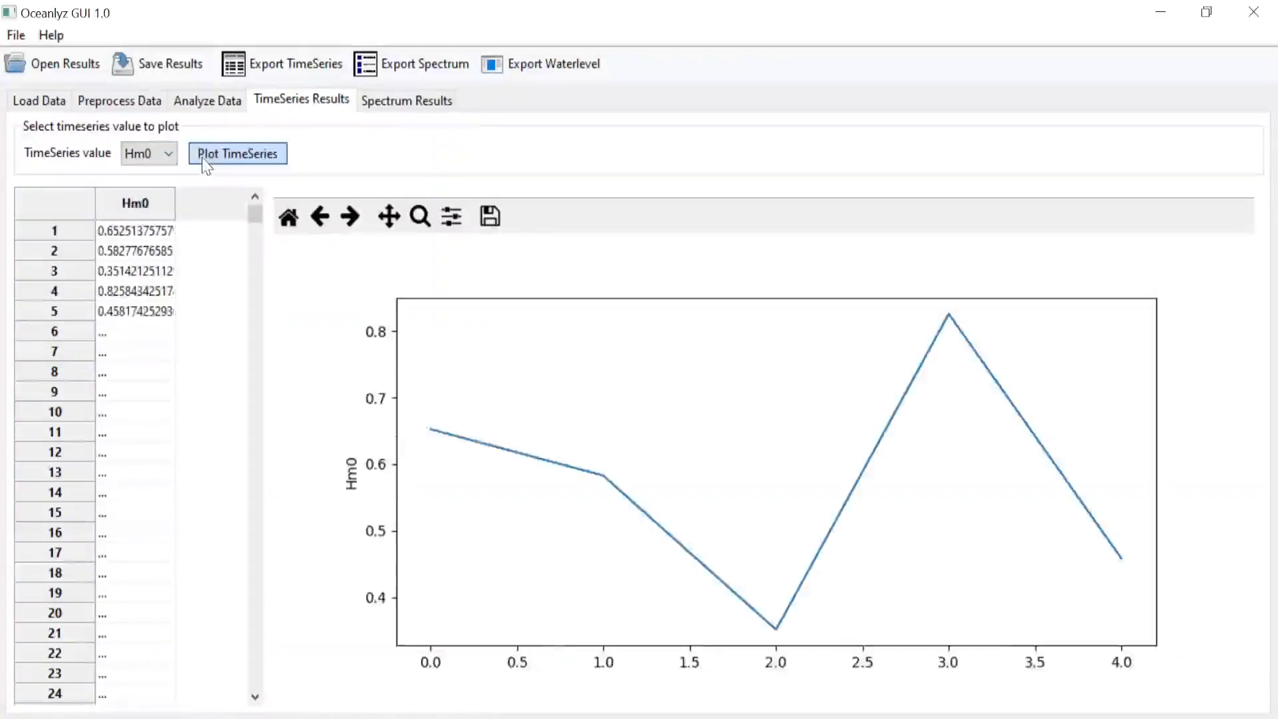
View the subplot configuration settings of the Hm0 plot without changing them, and return to the spectrum results.
click(452, 223)
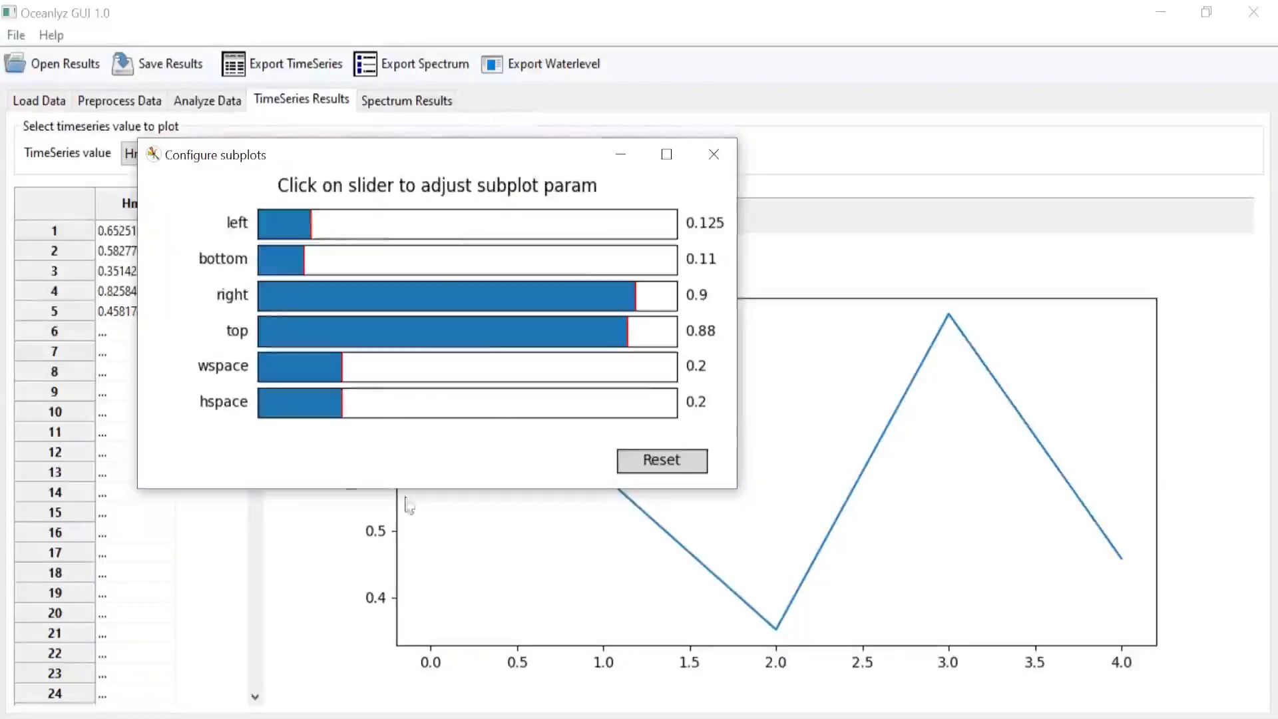
click(714, 154)
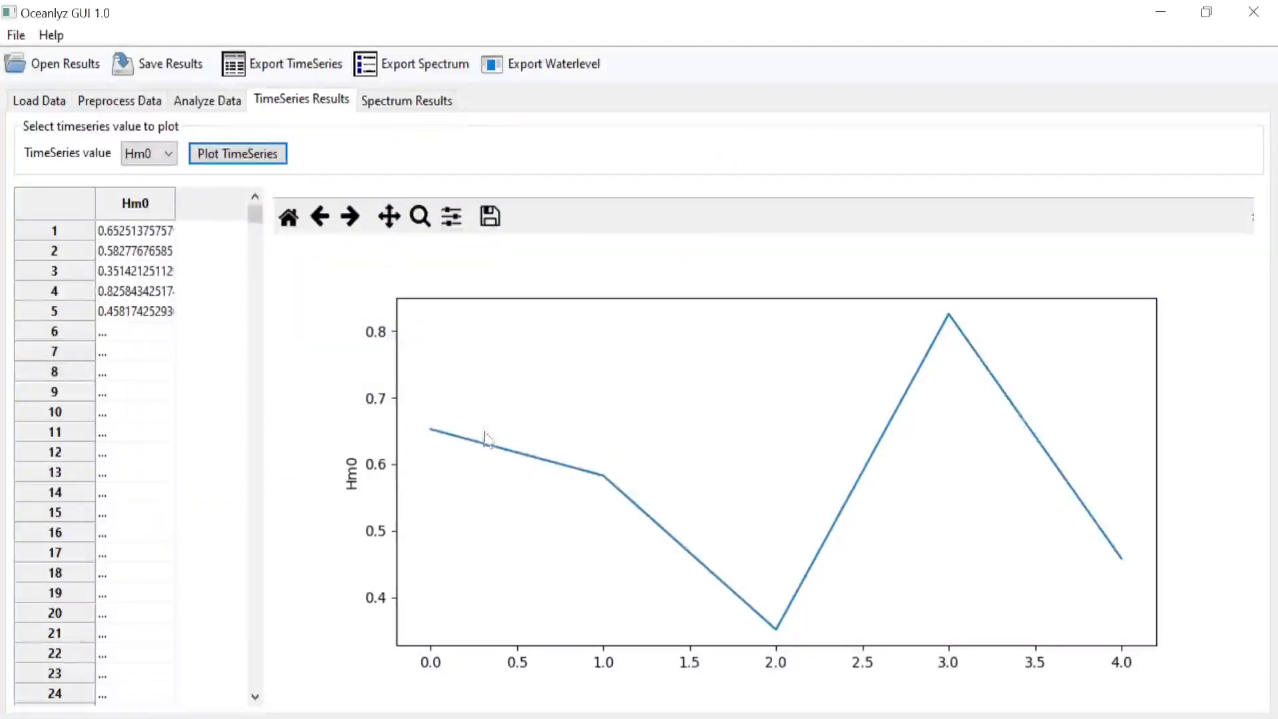
click(392, 101)
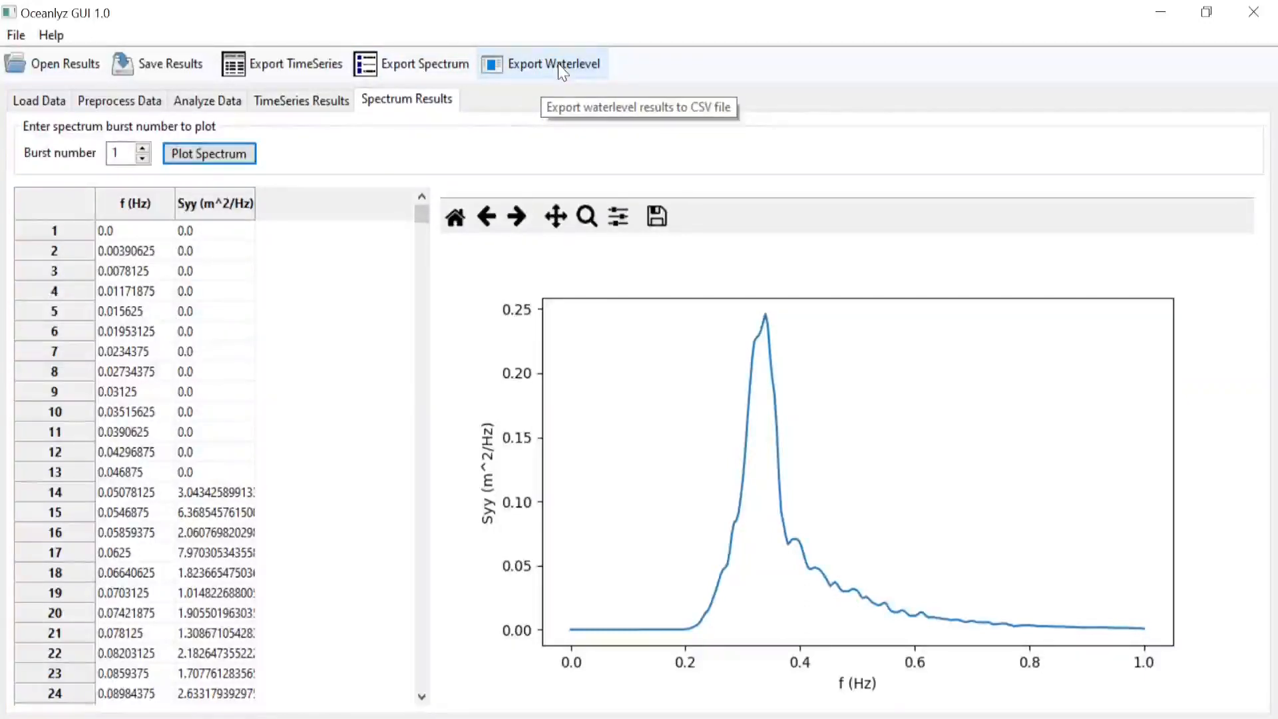
Export the time series results to a CSV file named test_timeseries in the OCEANLYZ GUI folder.
click(298, 64)
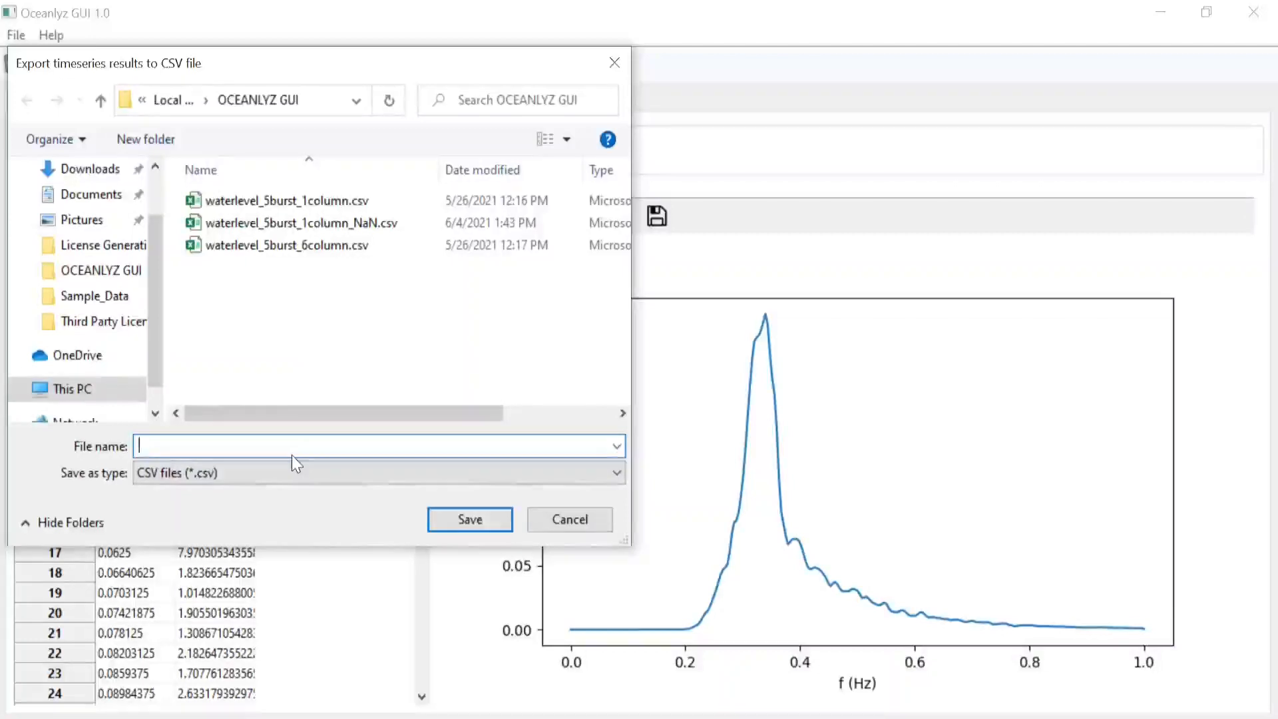
text(test_timeserie)
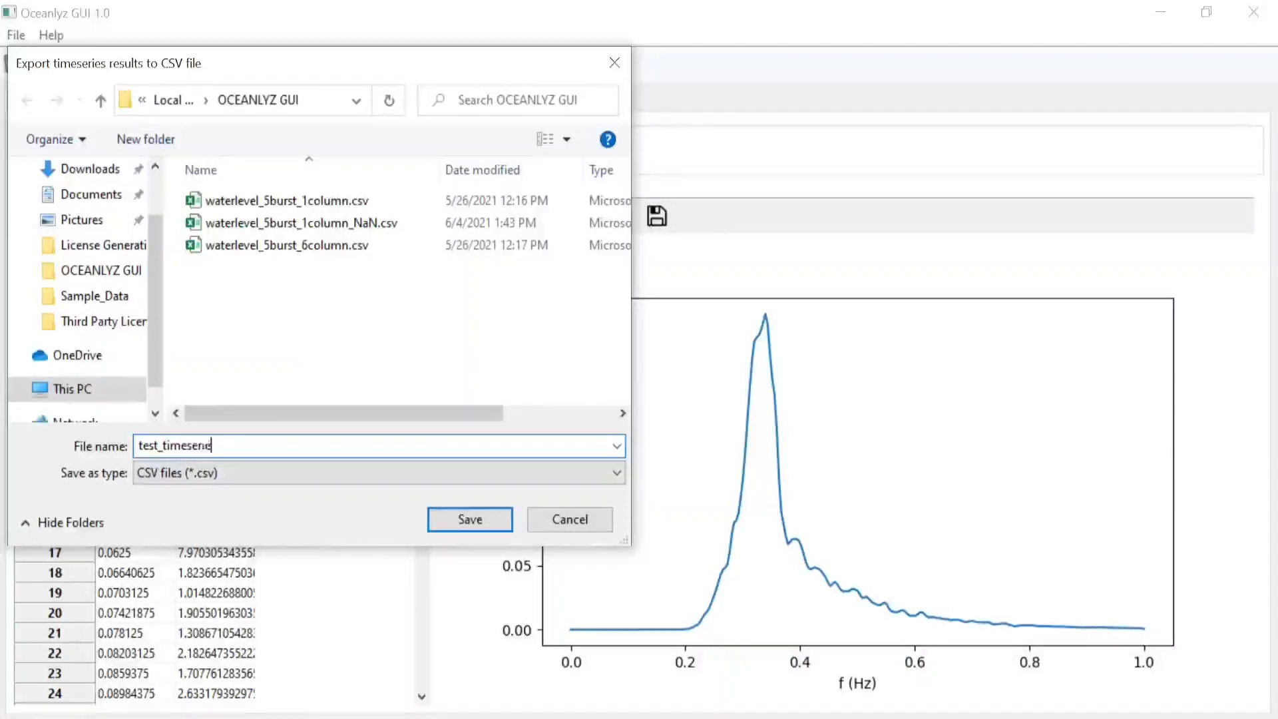
text(s)
key(Return)
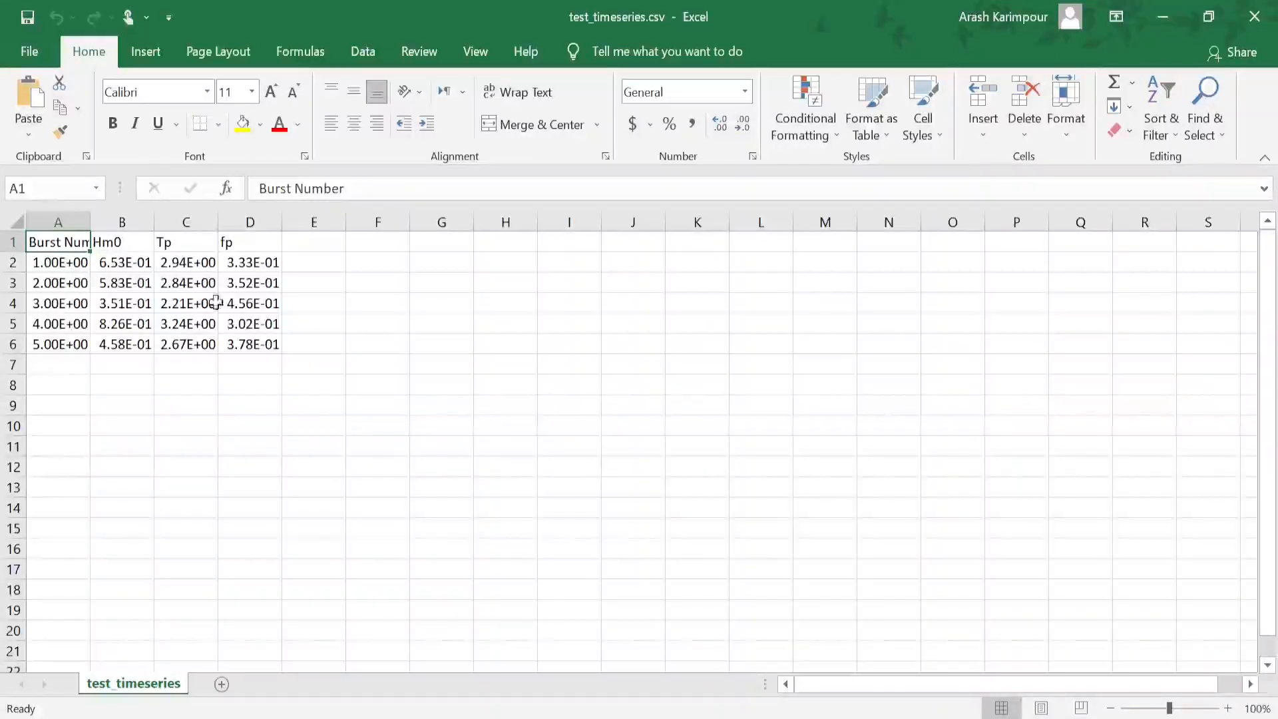
Examine the Hm0, Tp and fp columns of the exported test_timeseries.csv in Excel.
click(113, 263)
click(176, 263)
click(247, 263)
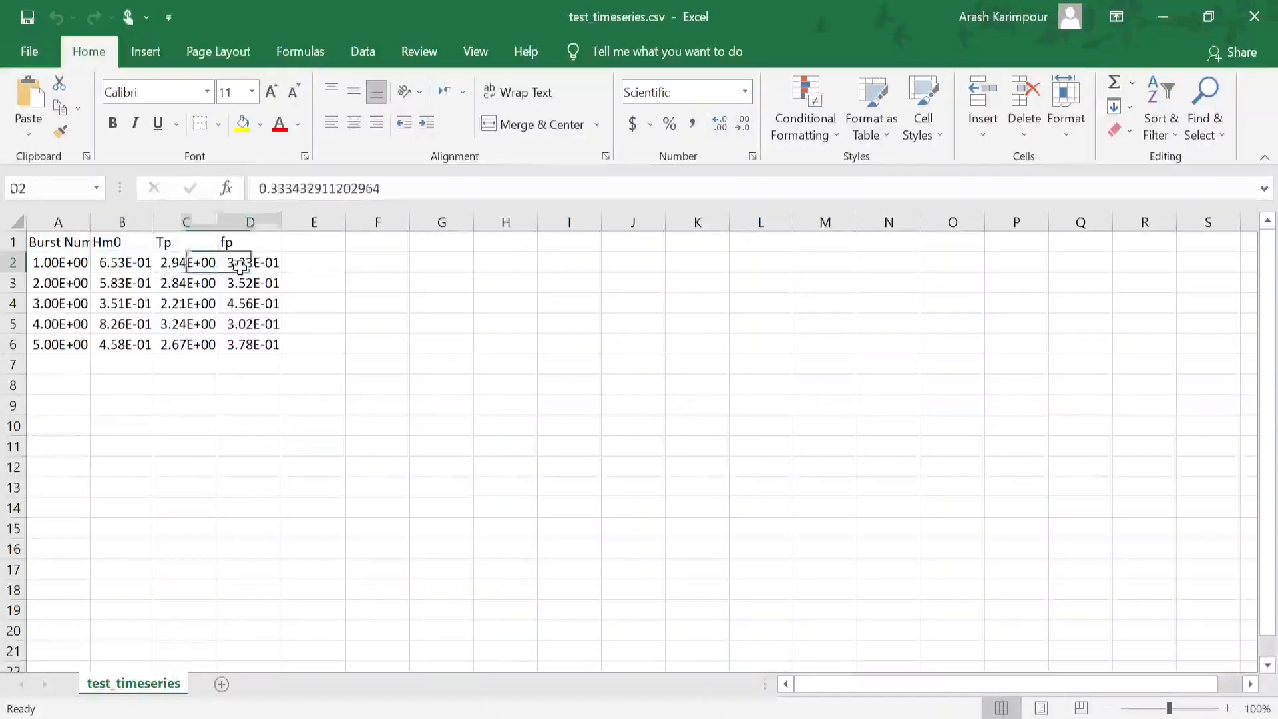
click(106, 244)
click(193, 245)
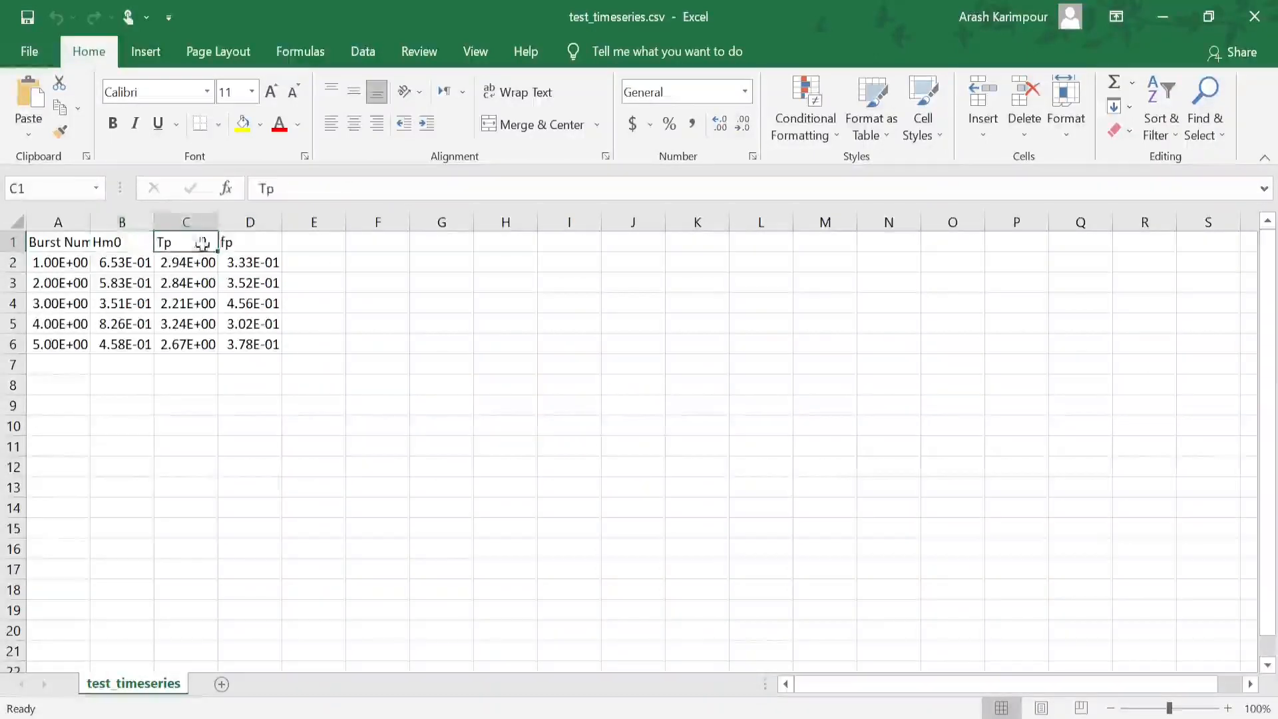
click(244, 244)
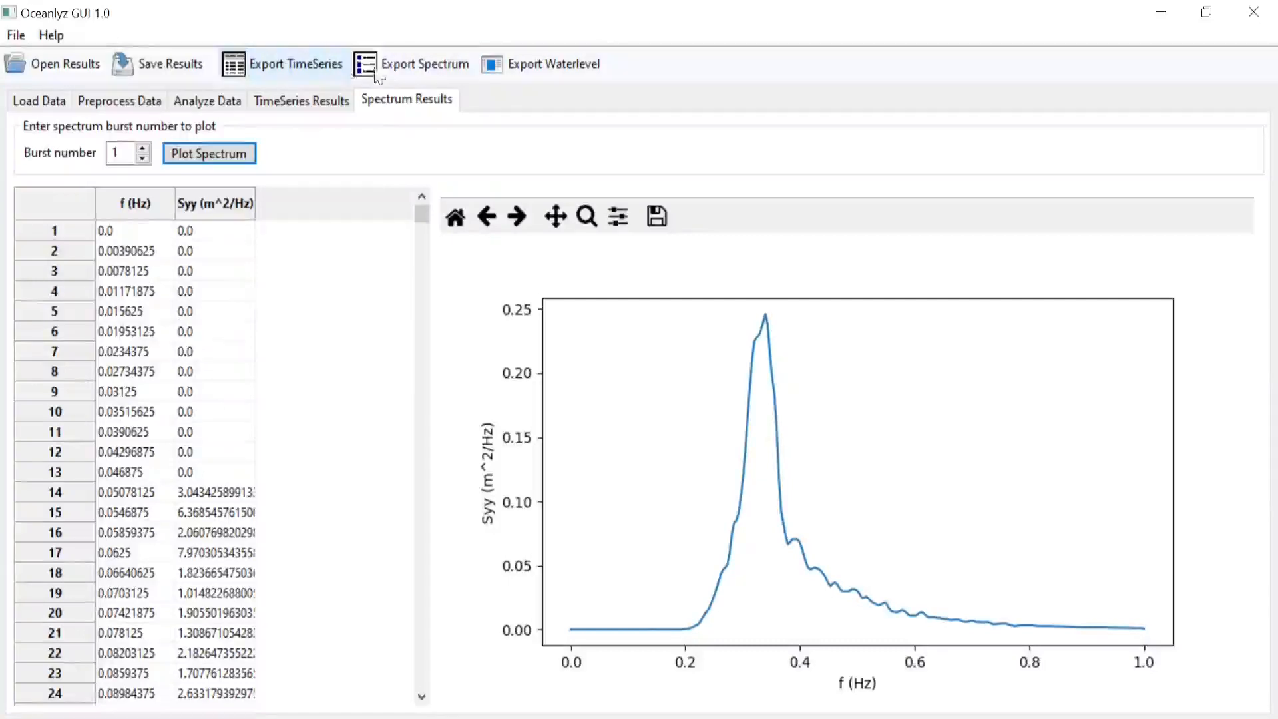
Open the CSV export dialog for the spectrum results in Oceanlyz GUI and dismiss it without saving.
click(425, 73)
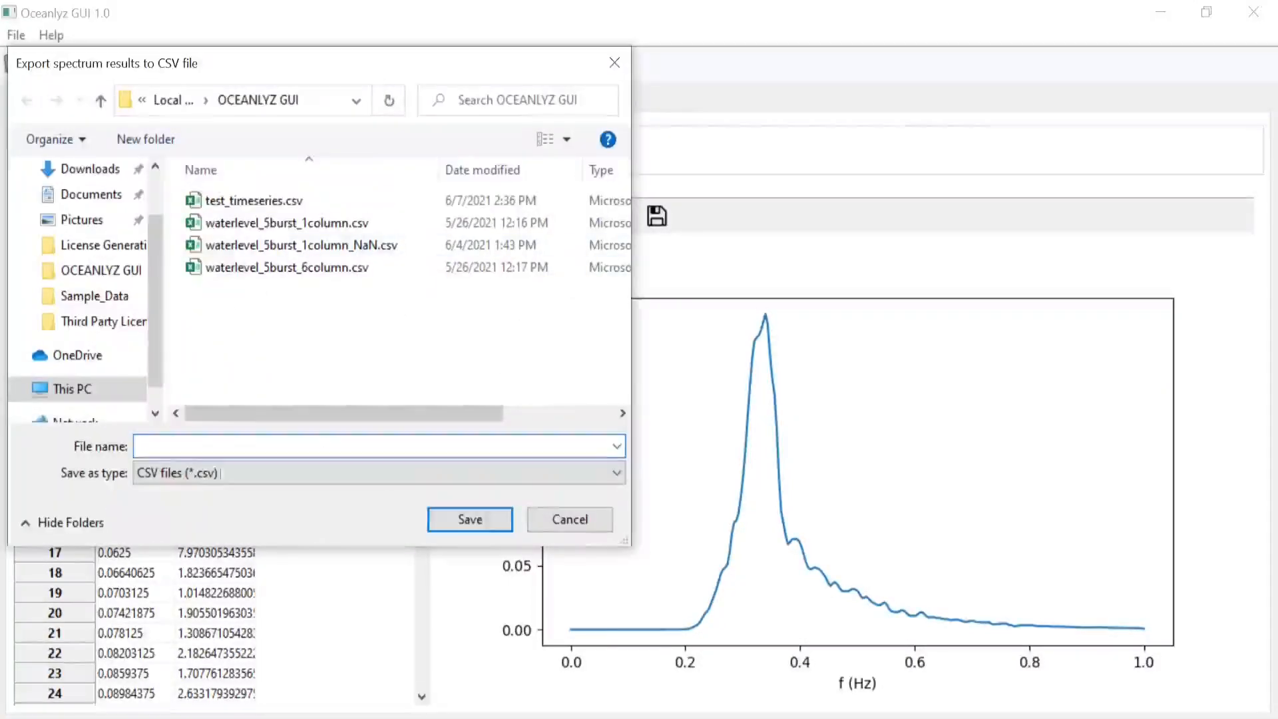
click(570, 520)
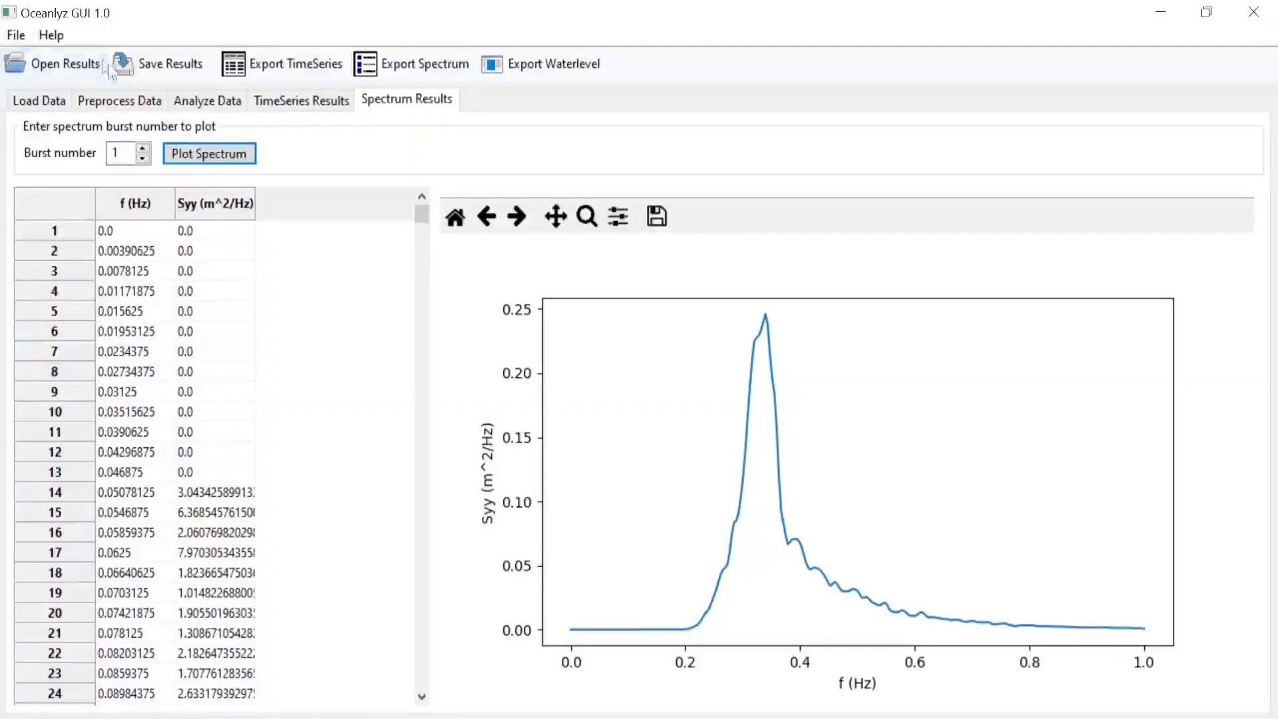
Save the analysis results as a Python pickle file named test in the OCEANLYZ GUI folder.
click(174, 67)
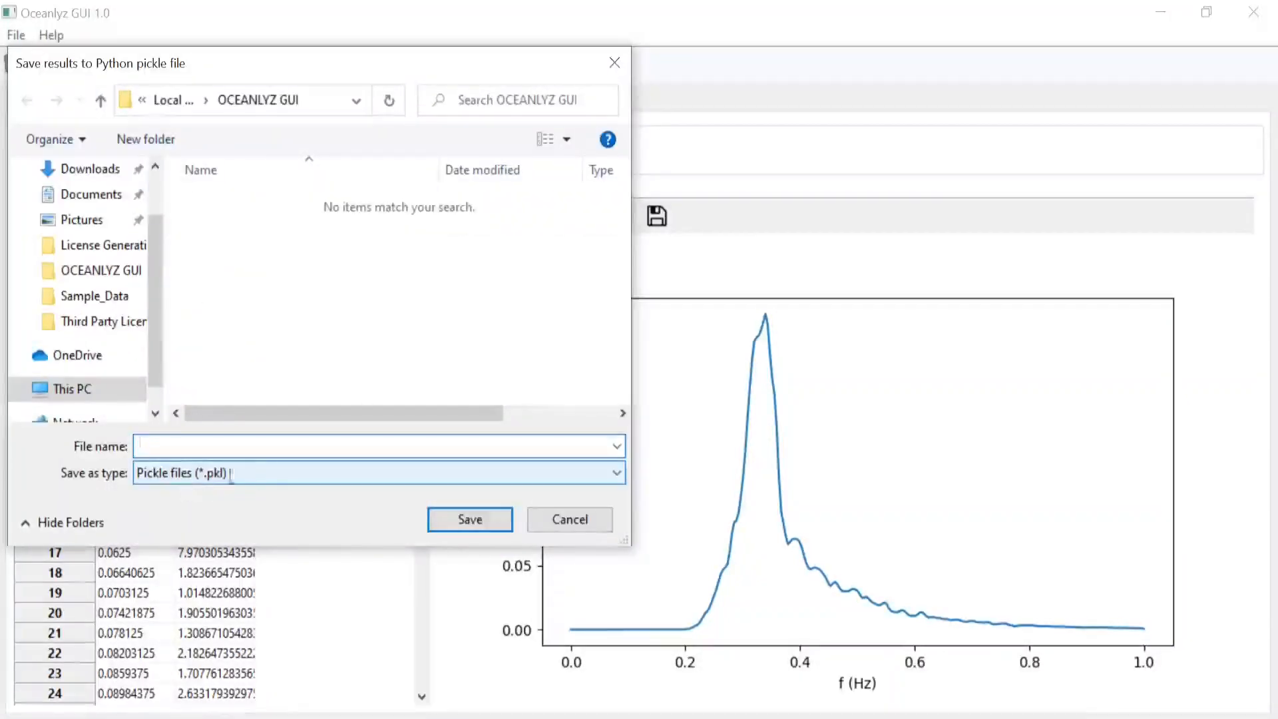
text(test)
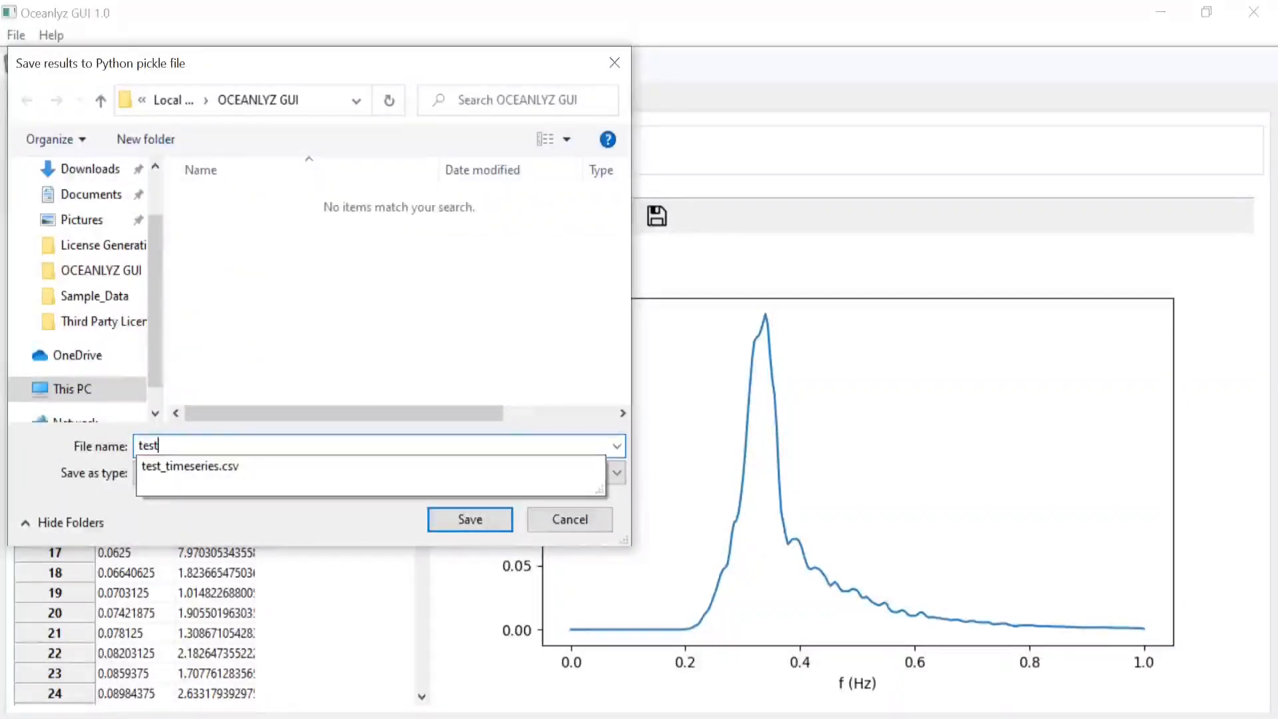
click(455, 522)
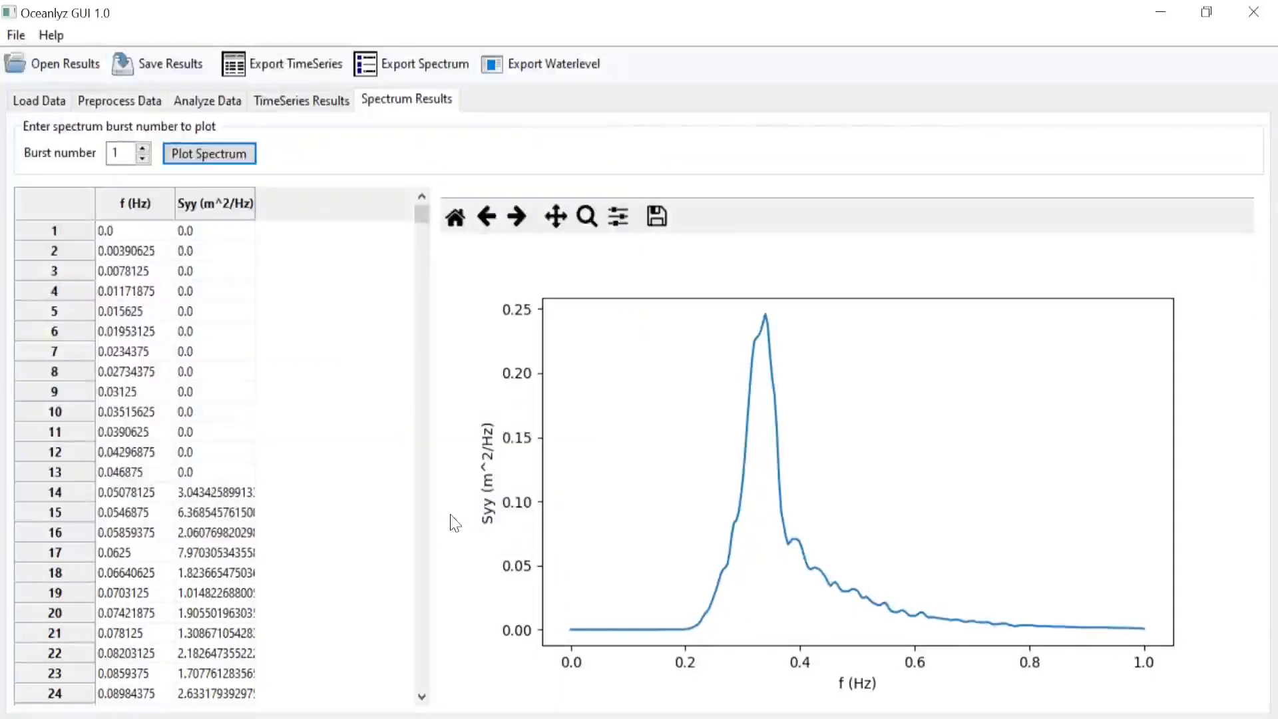
Switch to File Explorer, check the saved test.pkl in the OCEANLYZ GUI folder, and return to Oceanlyz GUI.
click(574, 718)
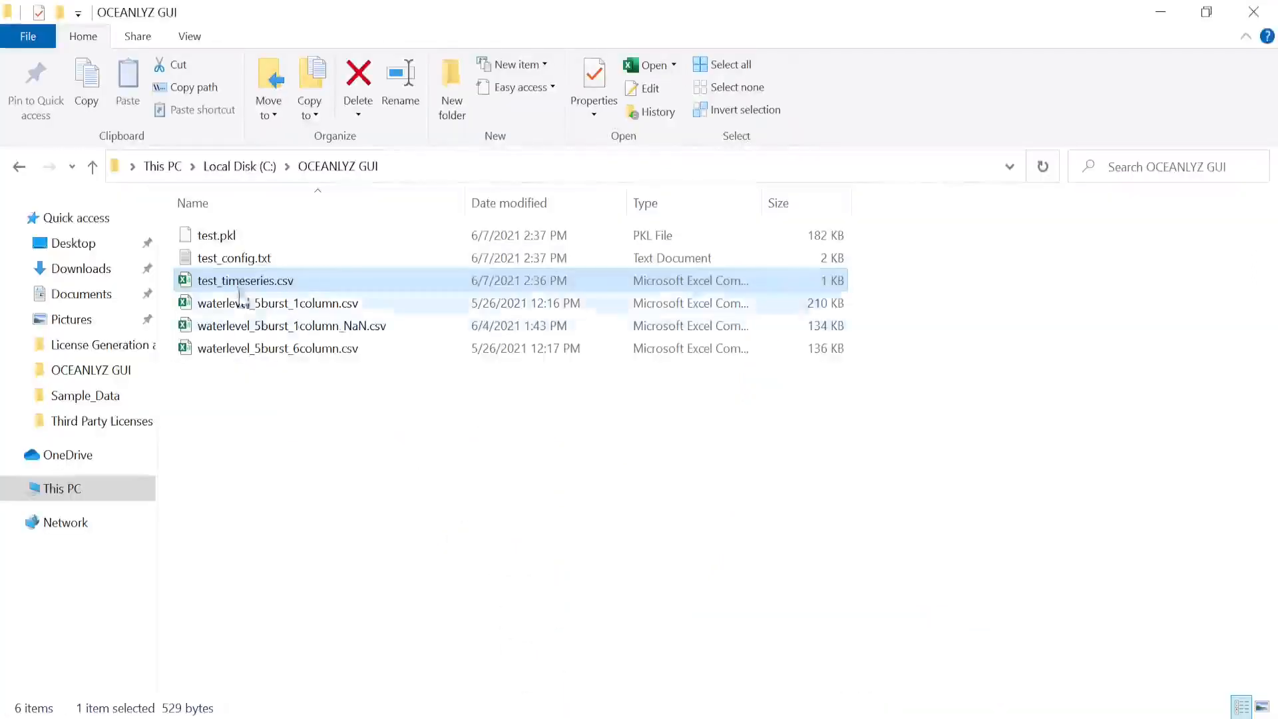
click(233, 241)
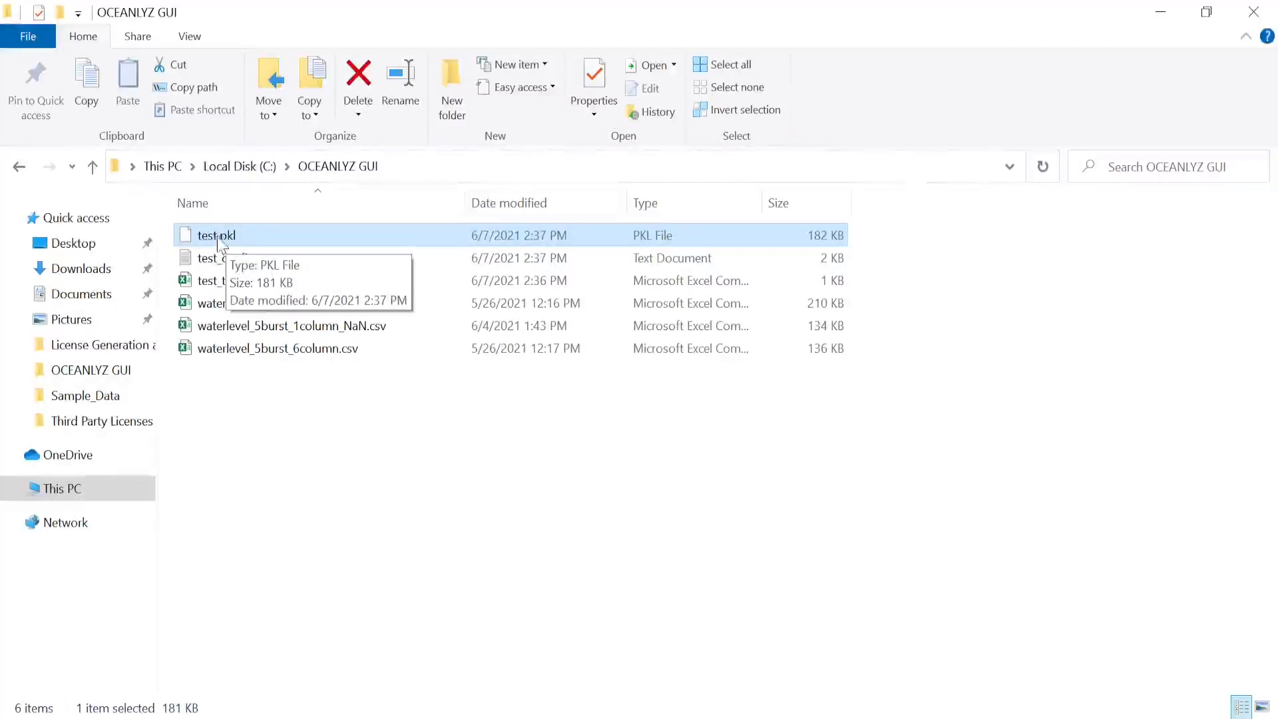
key(alt+Tab)
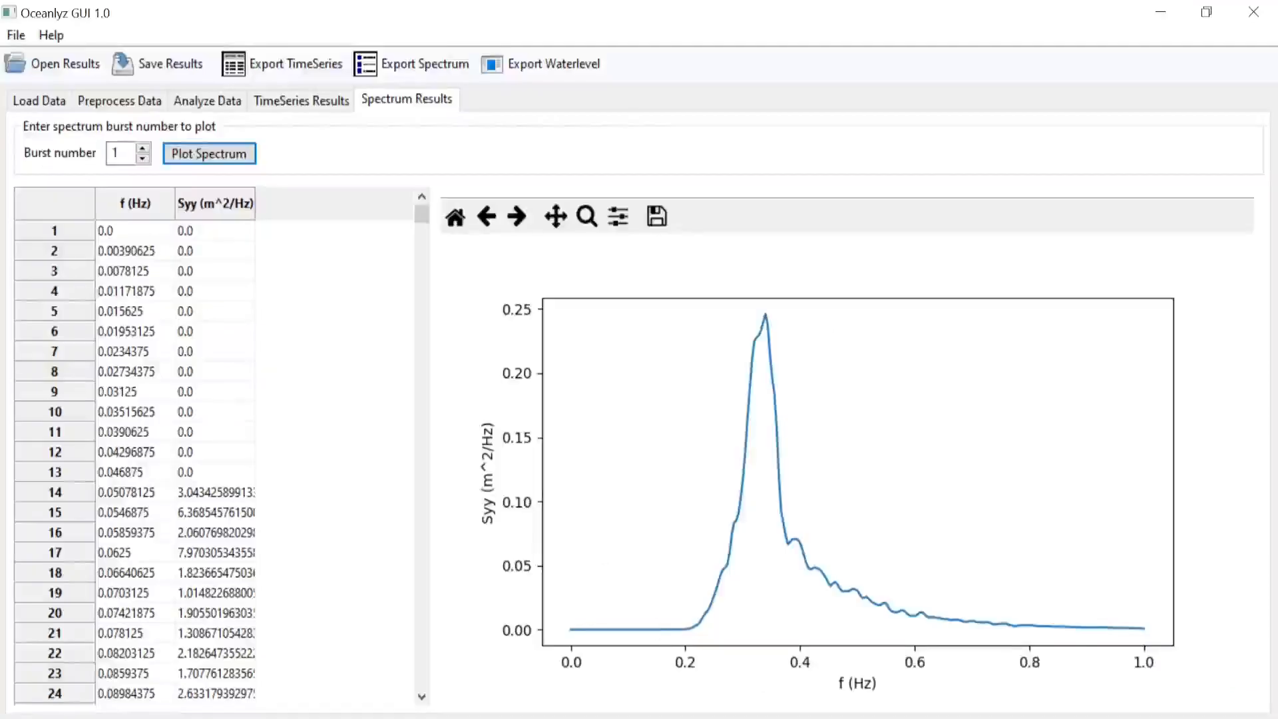
click(58, 67)
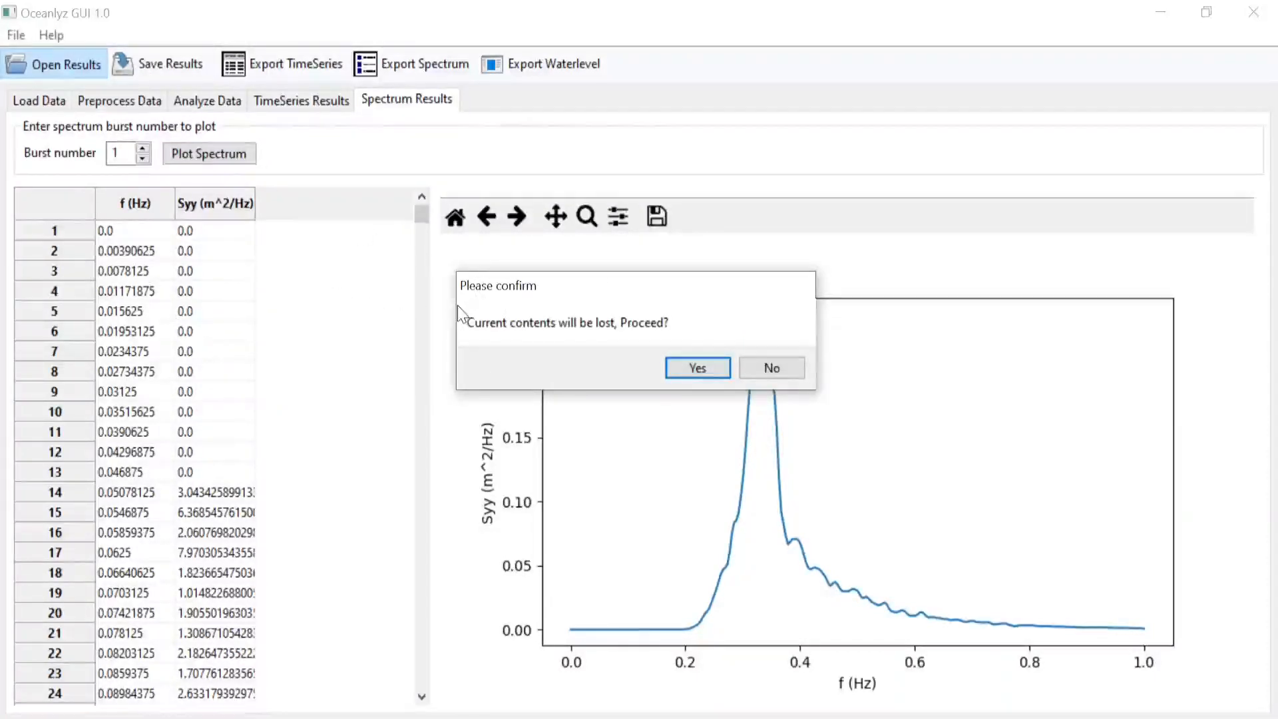
click(773, 368)
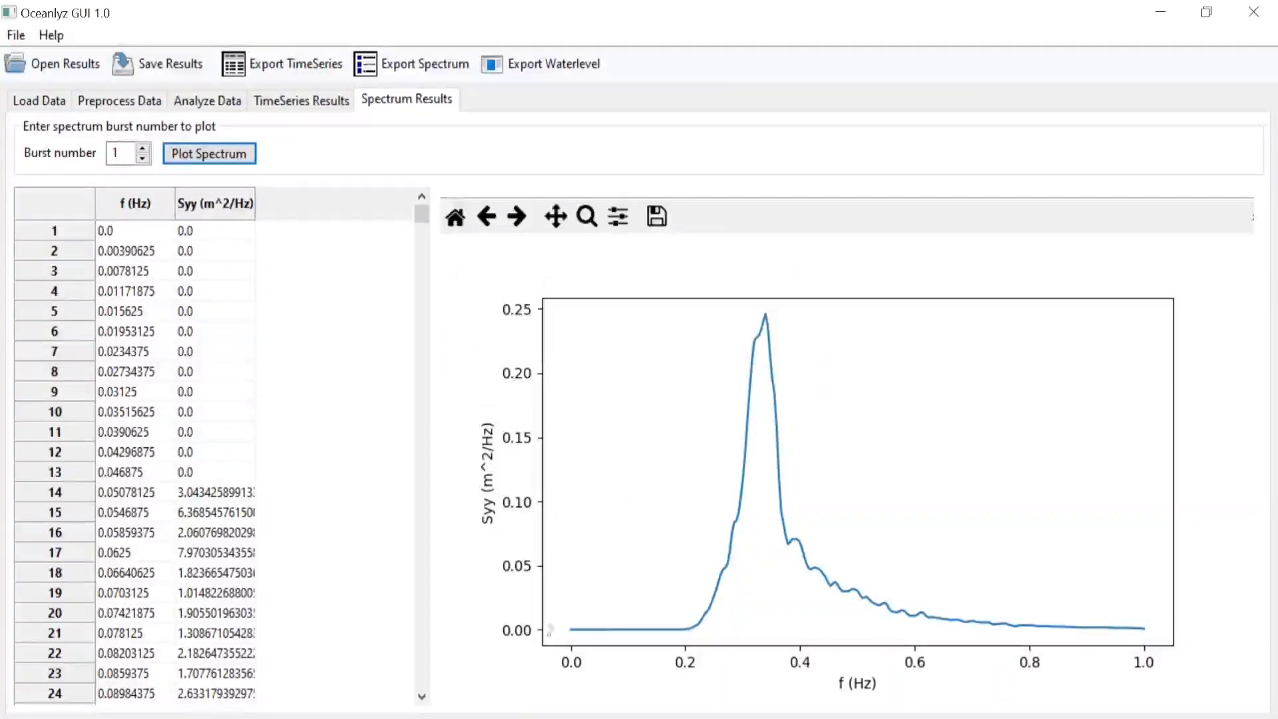
click(516, 717)
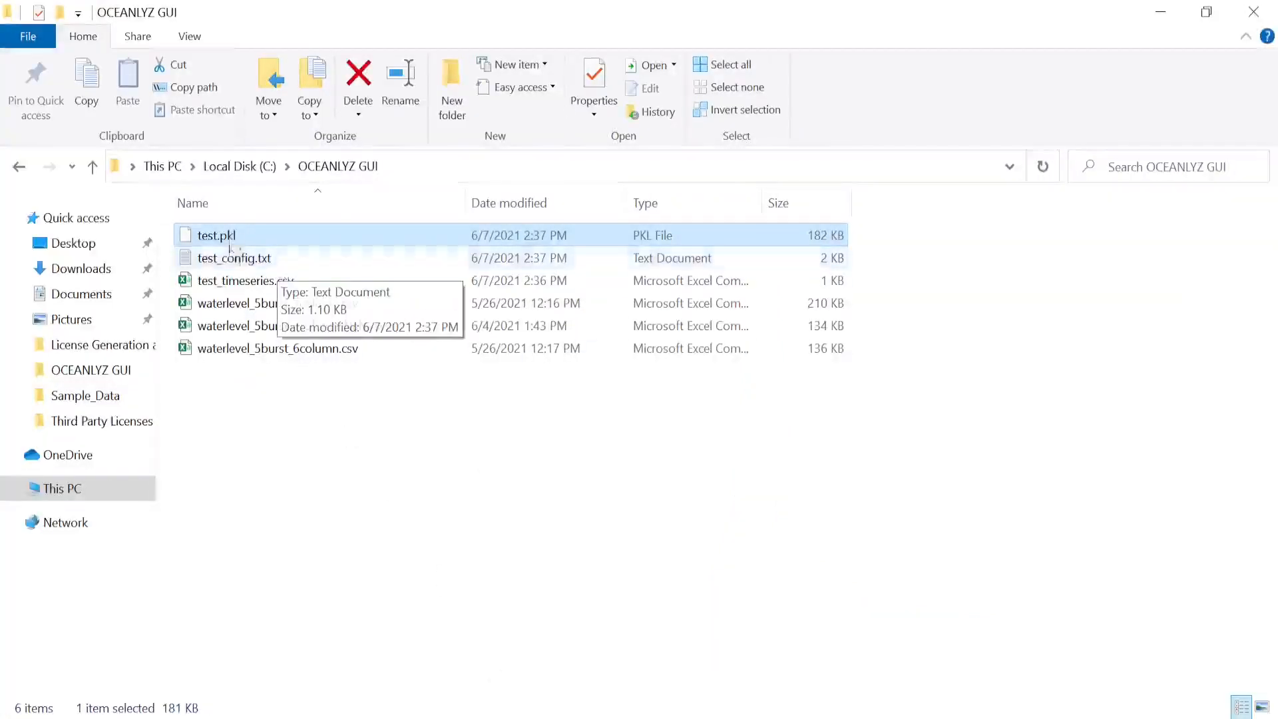
click(646, 689)
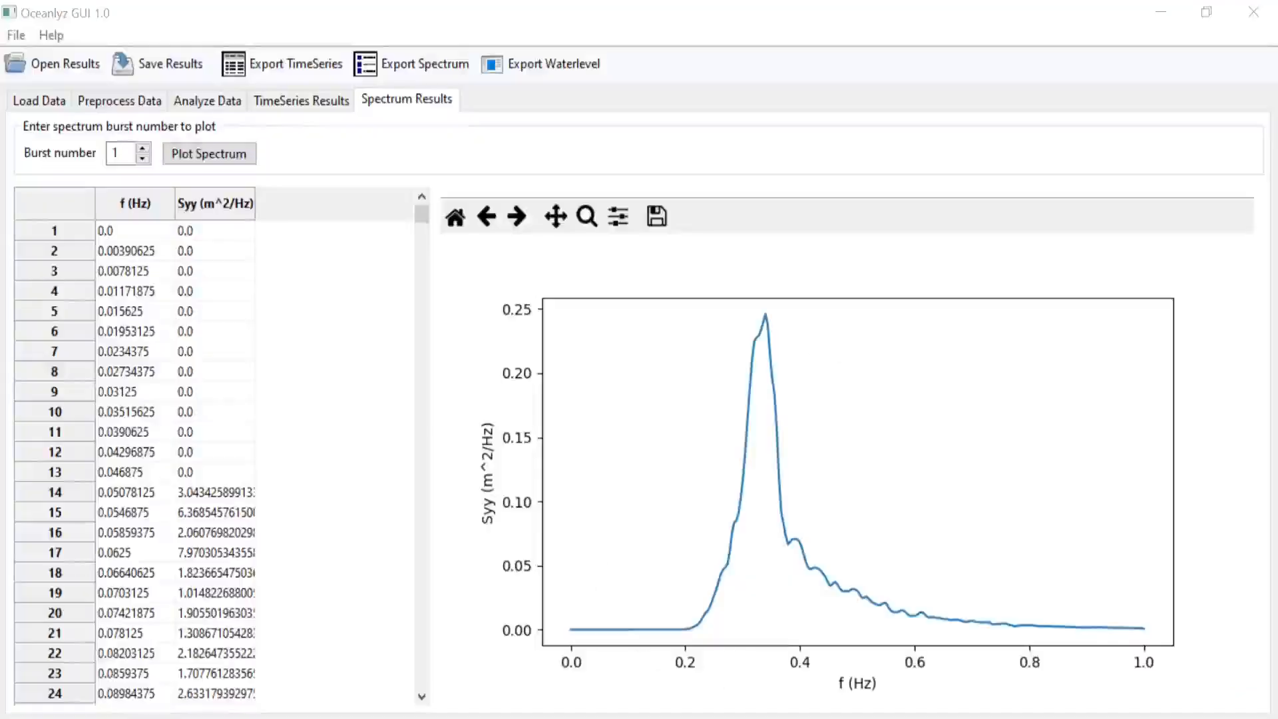
click(159, 63)
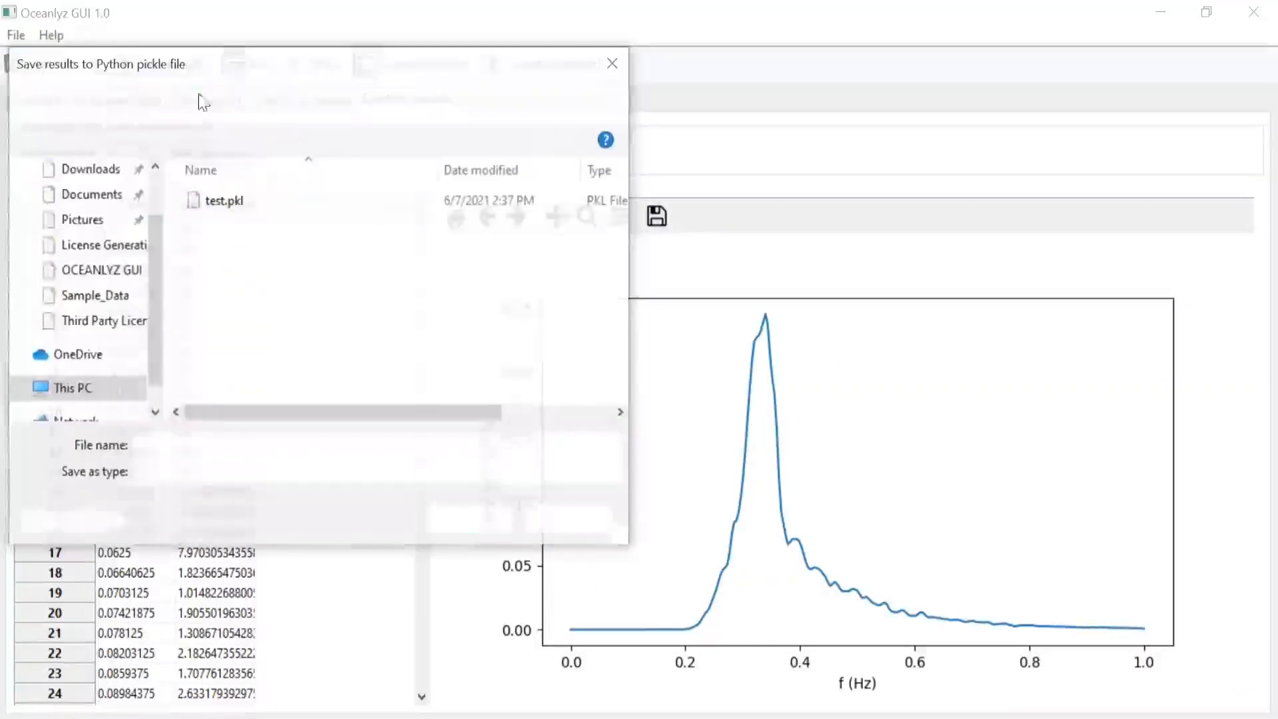
click(562, 526)
Open test_config.txt from the OCEANLYZ GUI folder in Notepad, examine the saved analysis configurations, and close it.
click(562, 716)
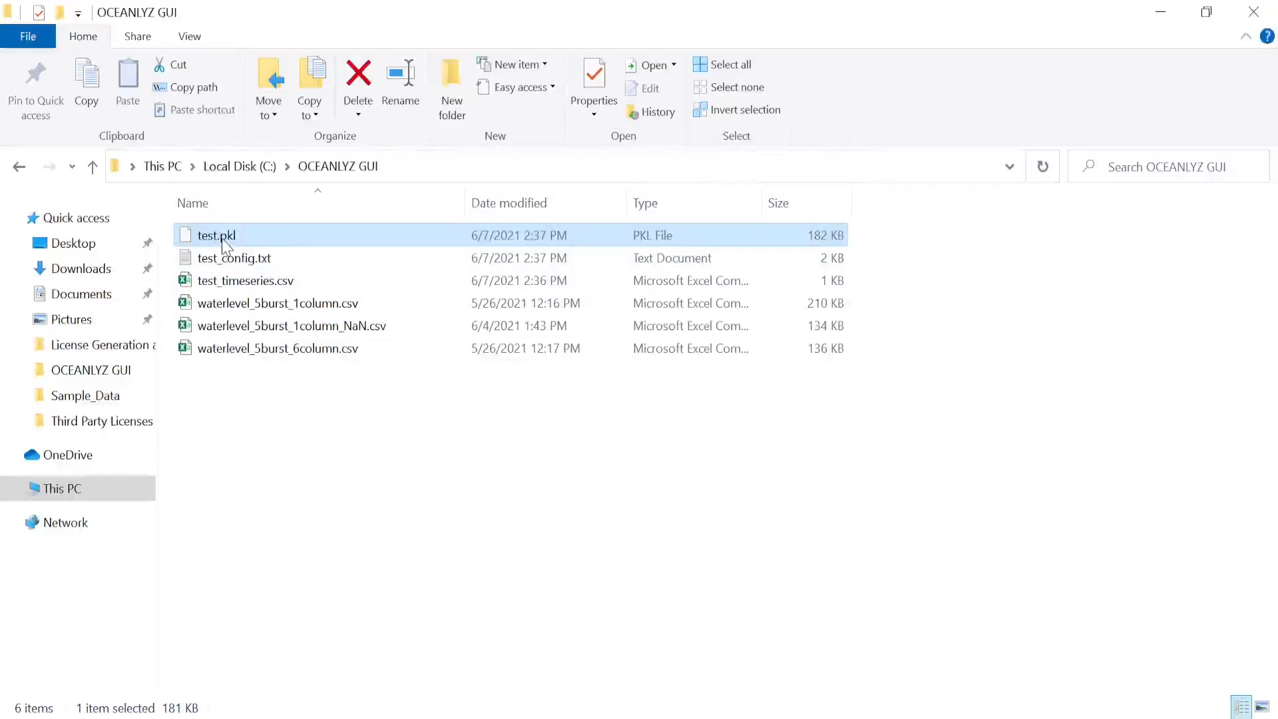
click(225, 239)
click(227, 266)
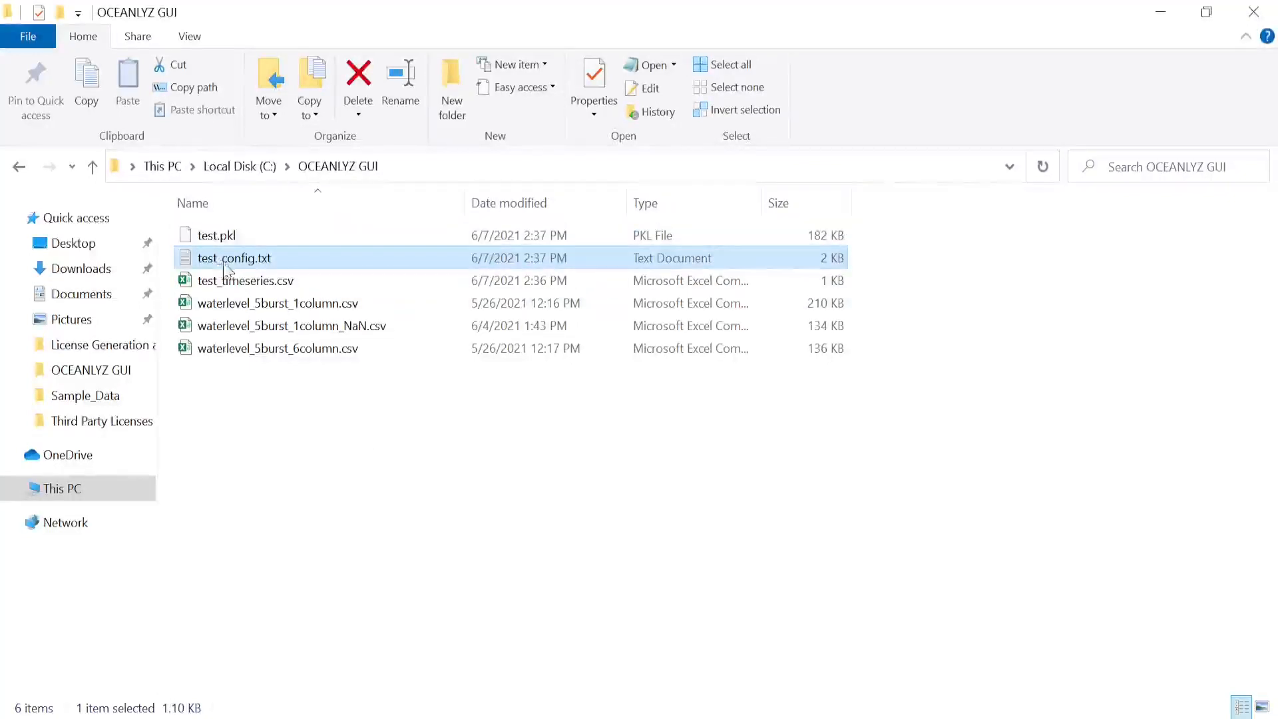
double_click(238, 259)
scroll(619, 360, down, 3)
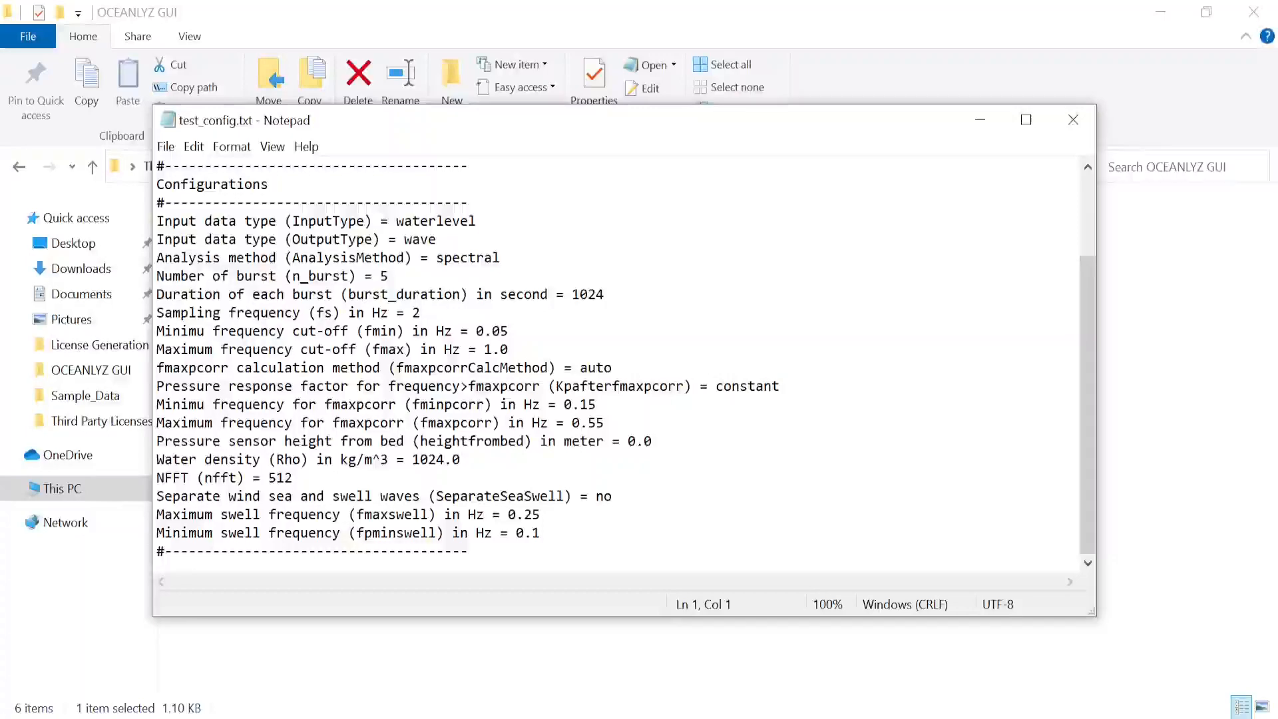
click(1073, 120)
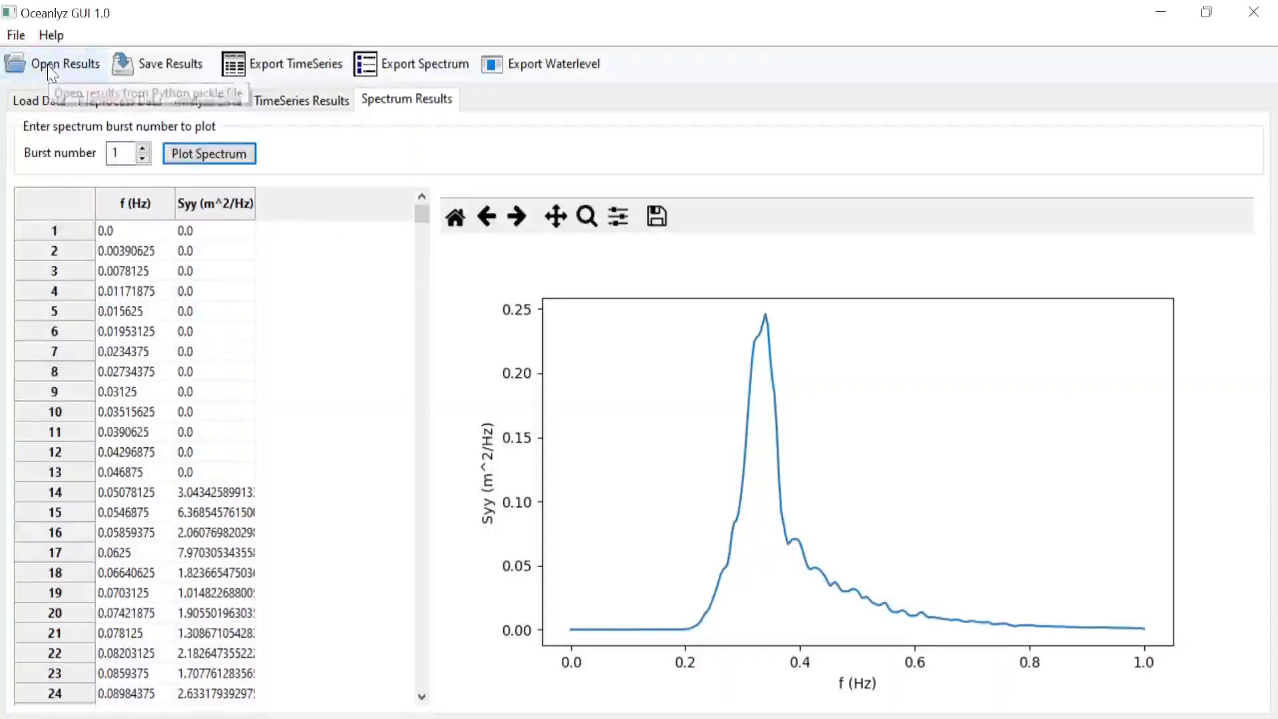
Open the saved results from test.pkl in Oceanlyz GUI, accepting the loss of the current contents.
click(52, 67)
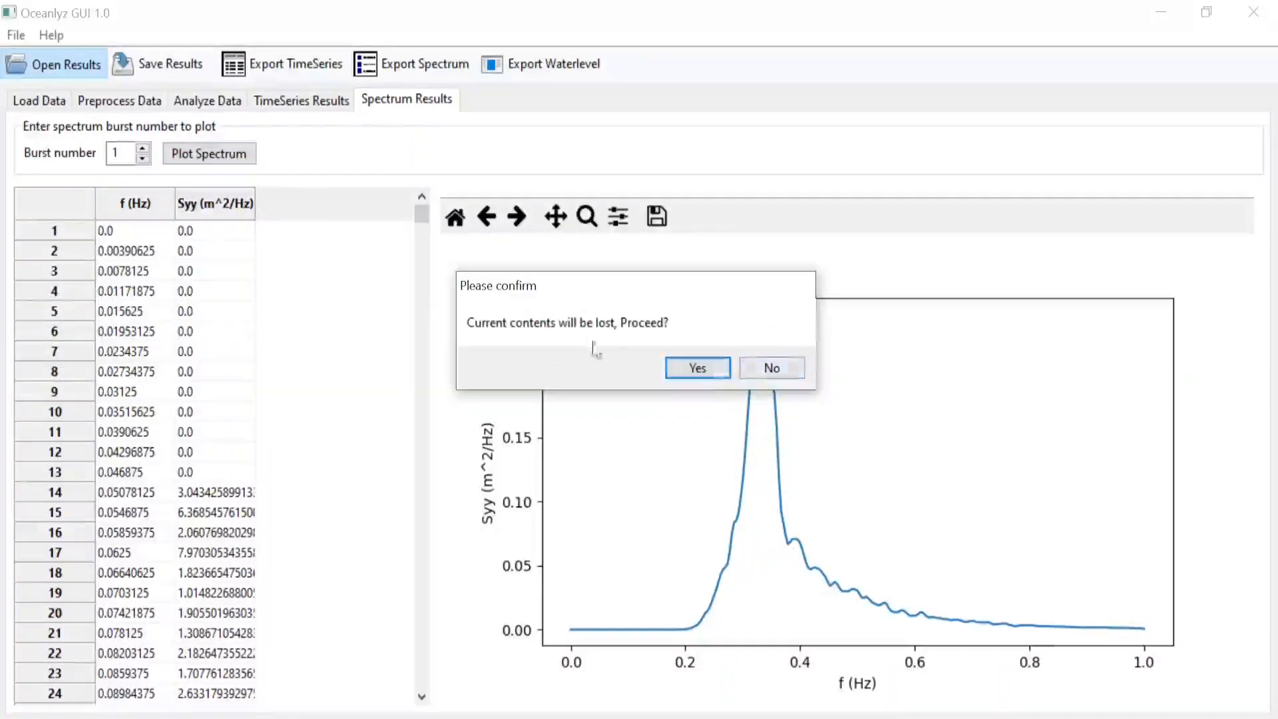
click(710, 372)
click(227, 203)
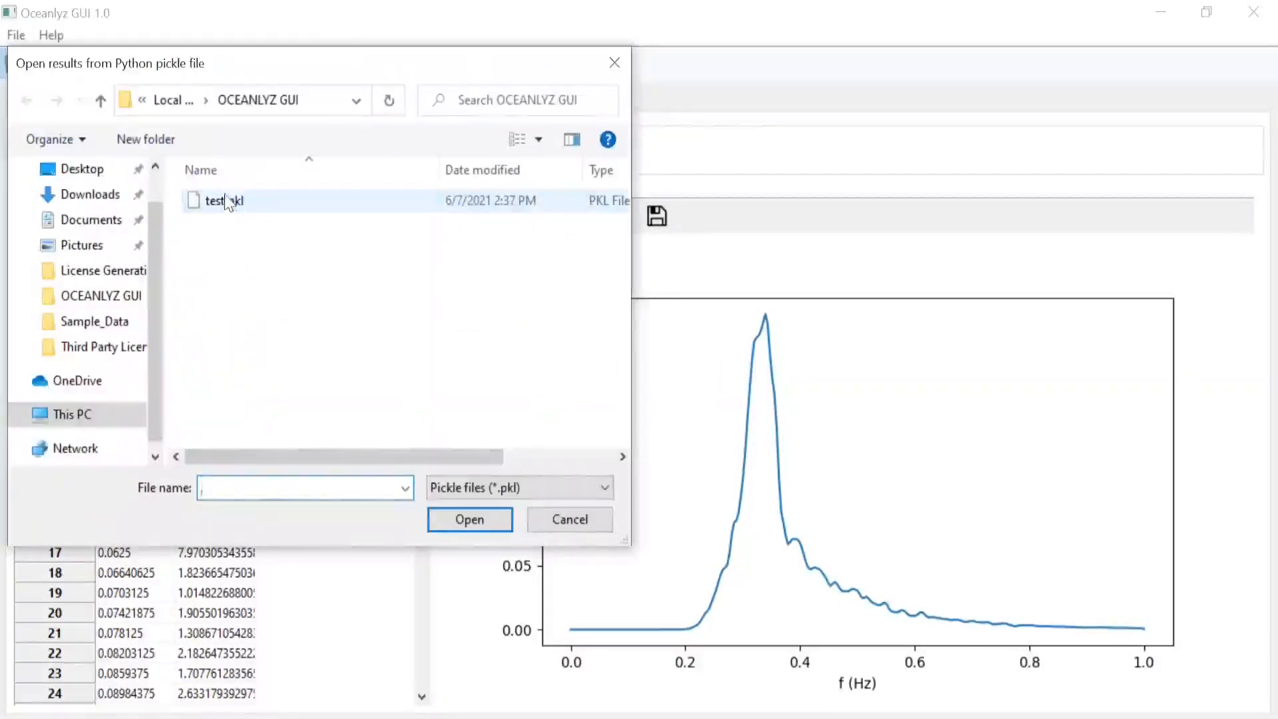
click(504, 518)
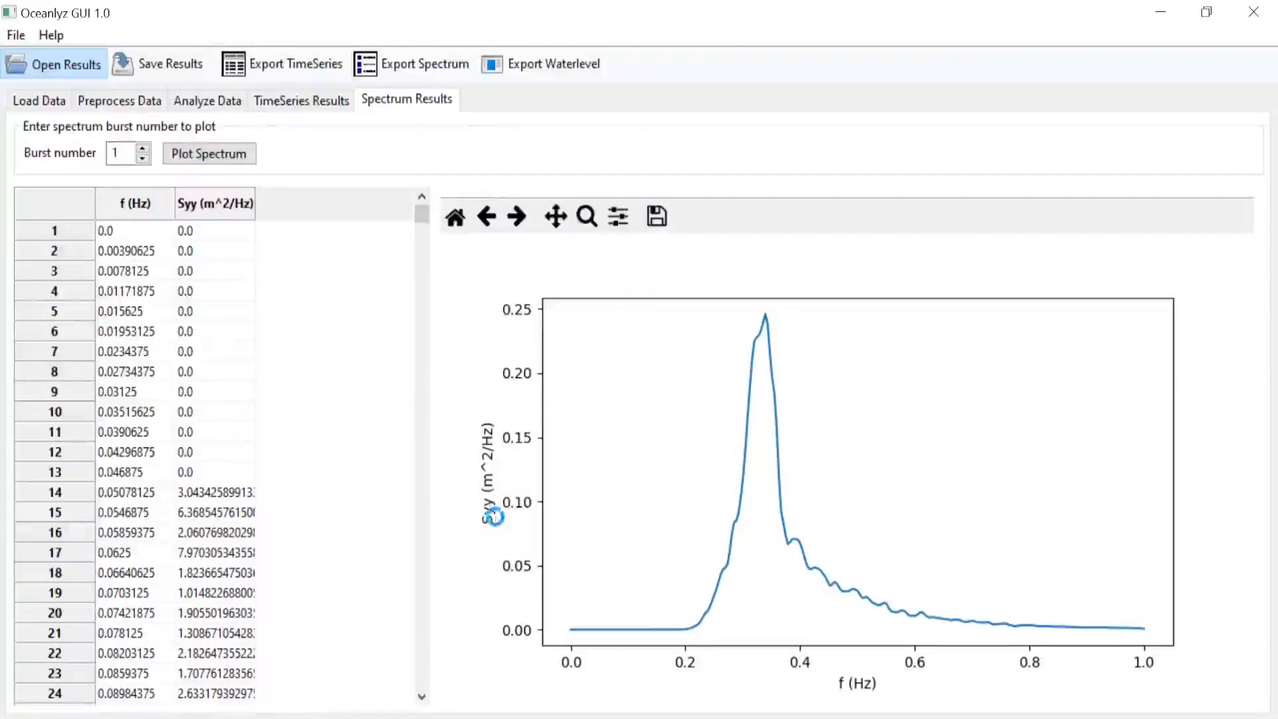
click(767, 373)
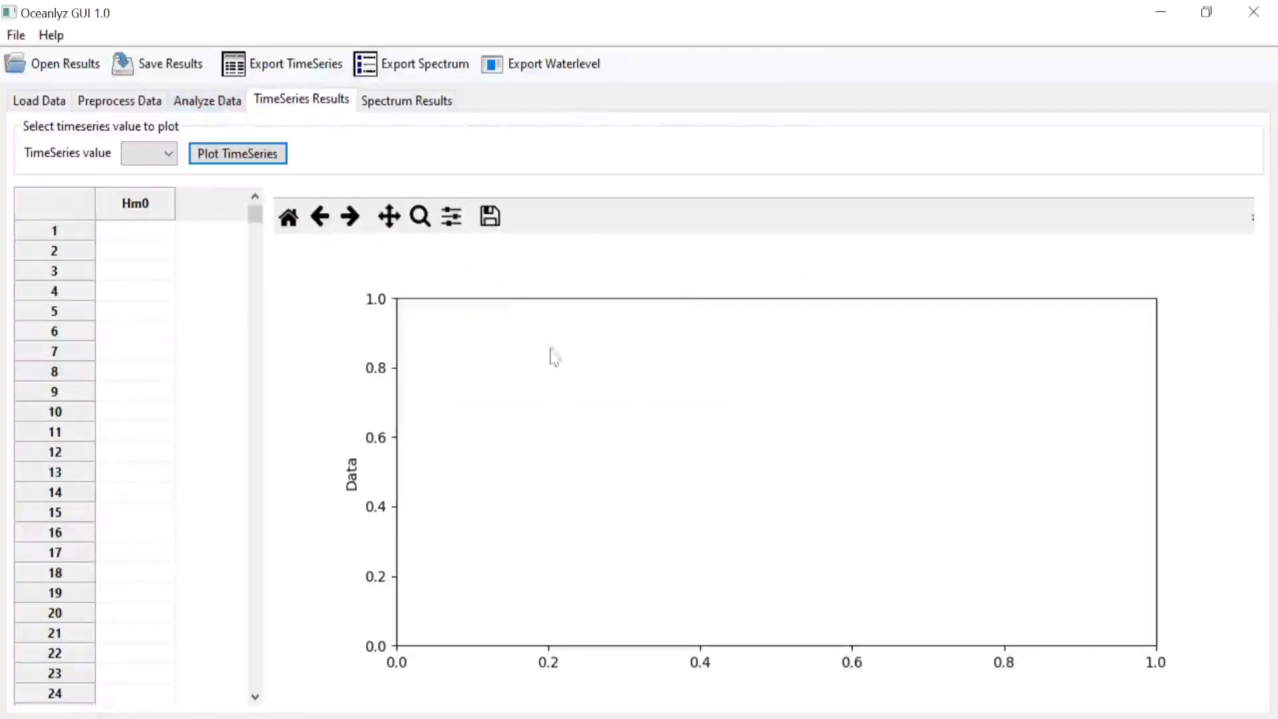
Plot the Hm0 time series from the reopened results.
click(165, 155)
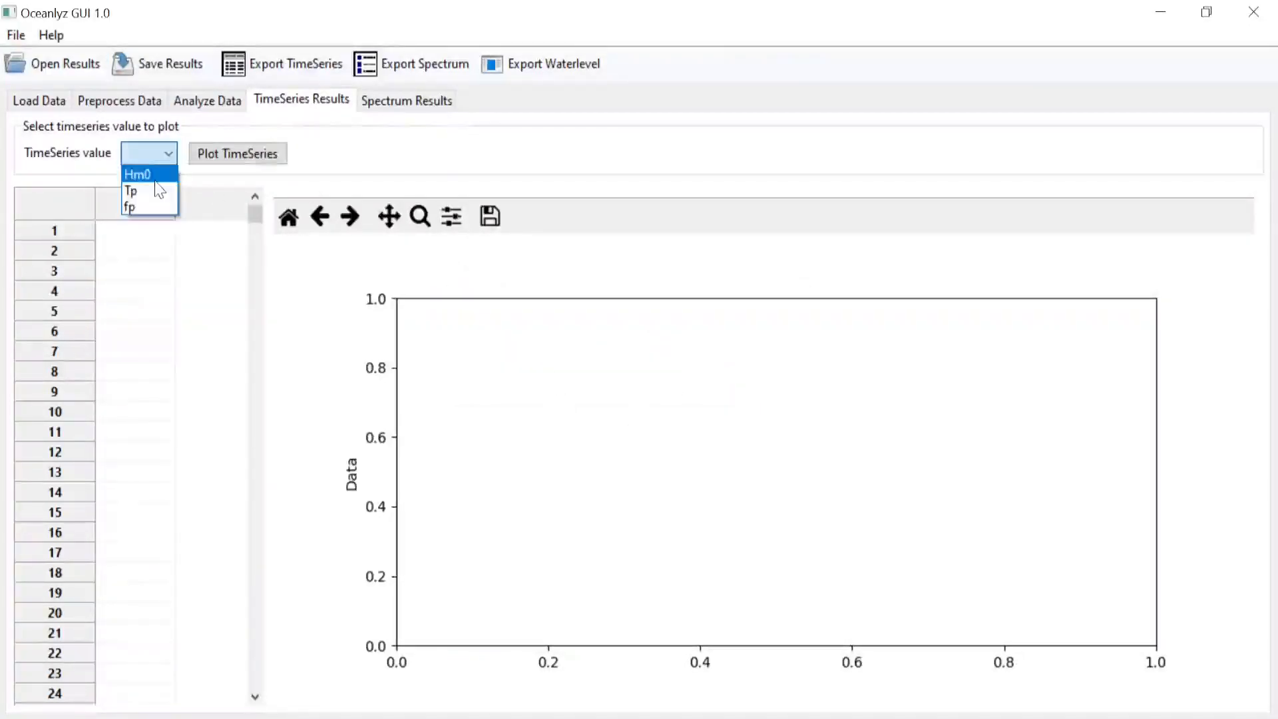
click(153, 176)
click(239, 157)
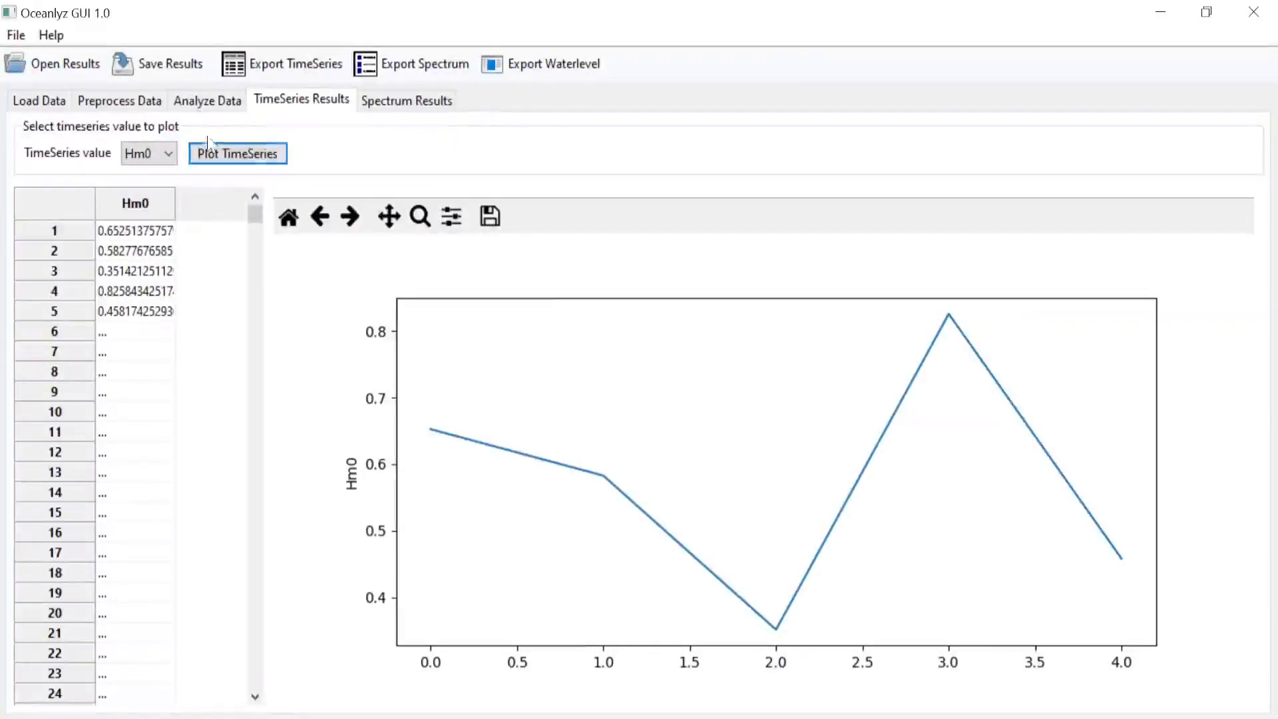
Look over the data loading and preprocessing pages, and return to the time series results.
click(40, 105)
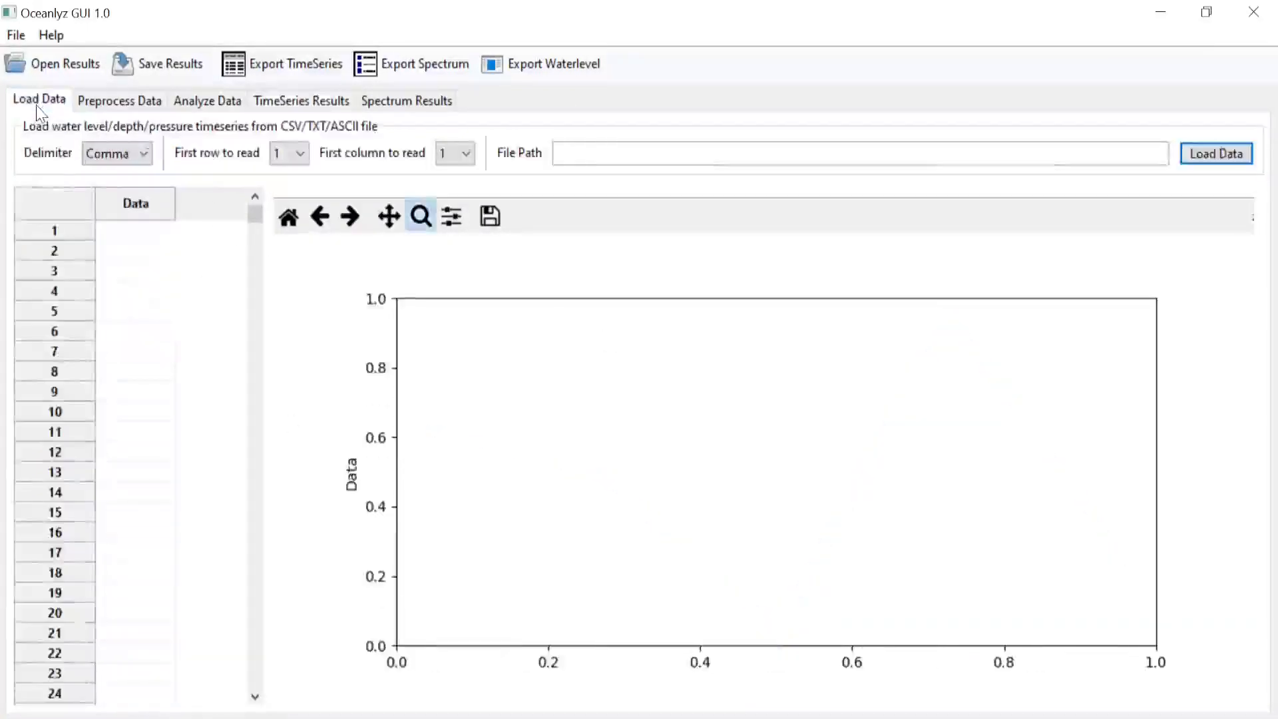
click(101, 102)
click(261, 104)
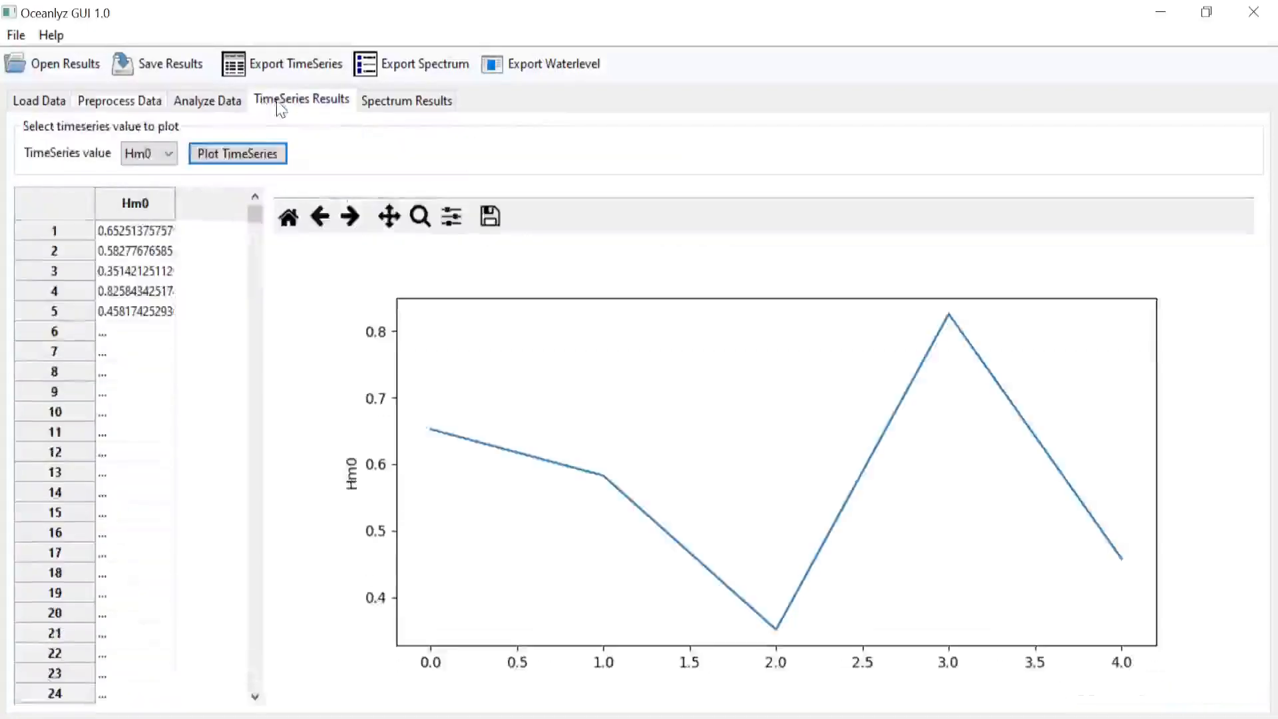